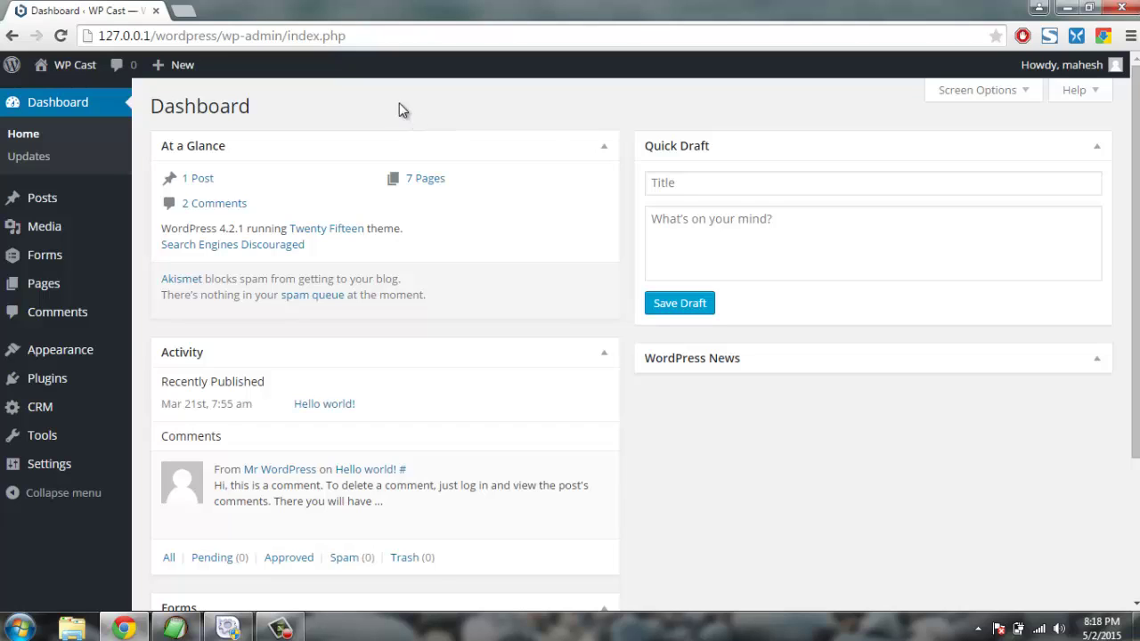
# Go to the Plugins menu in the WP Cast admin sidebar.
pyautogui.moveTo(111, 388)
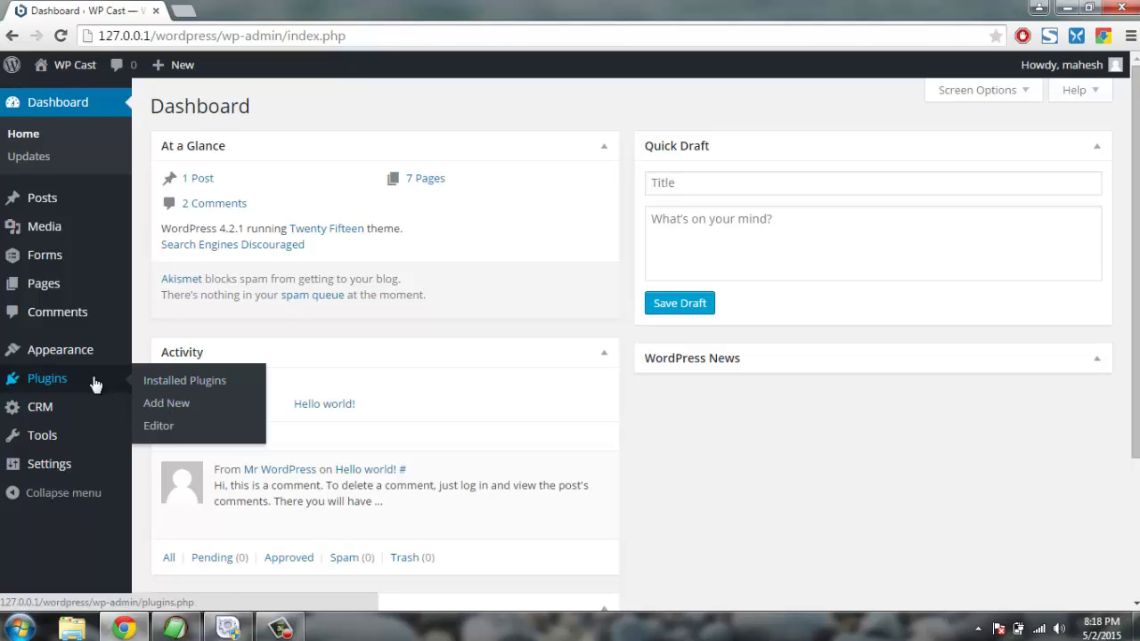
# Open the plugin upload form and inspect the sensei_1.7.2 and woothemes-sensei folders on the Desktop.
pyautogui.click(183, 401)
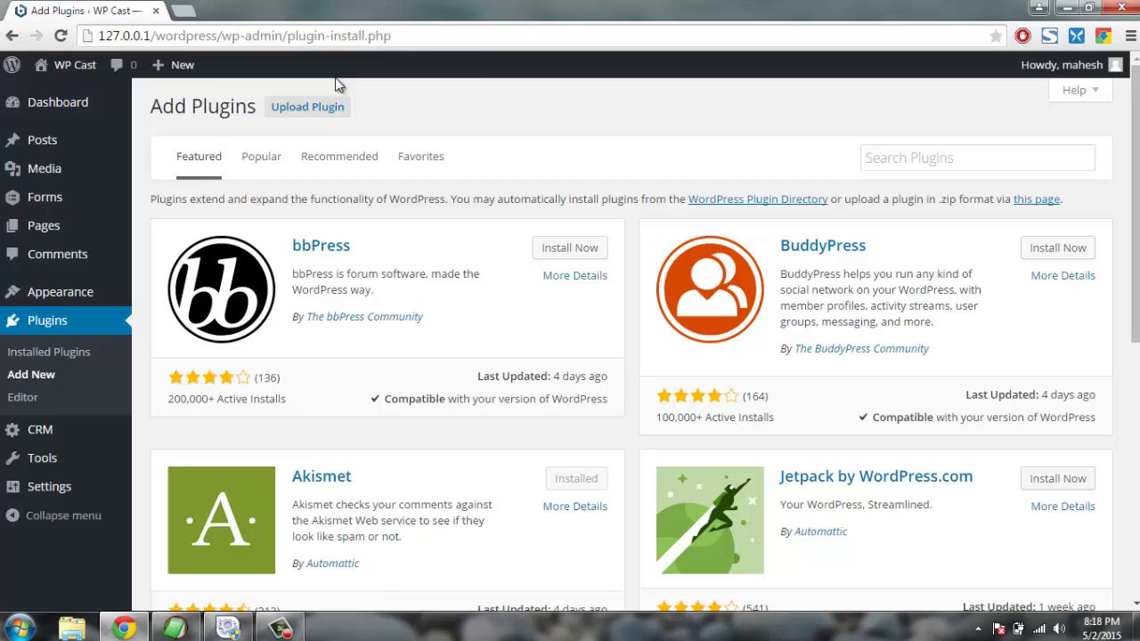
pyautogui.click(322, 115)
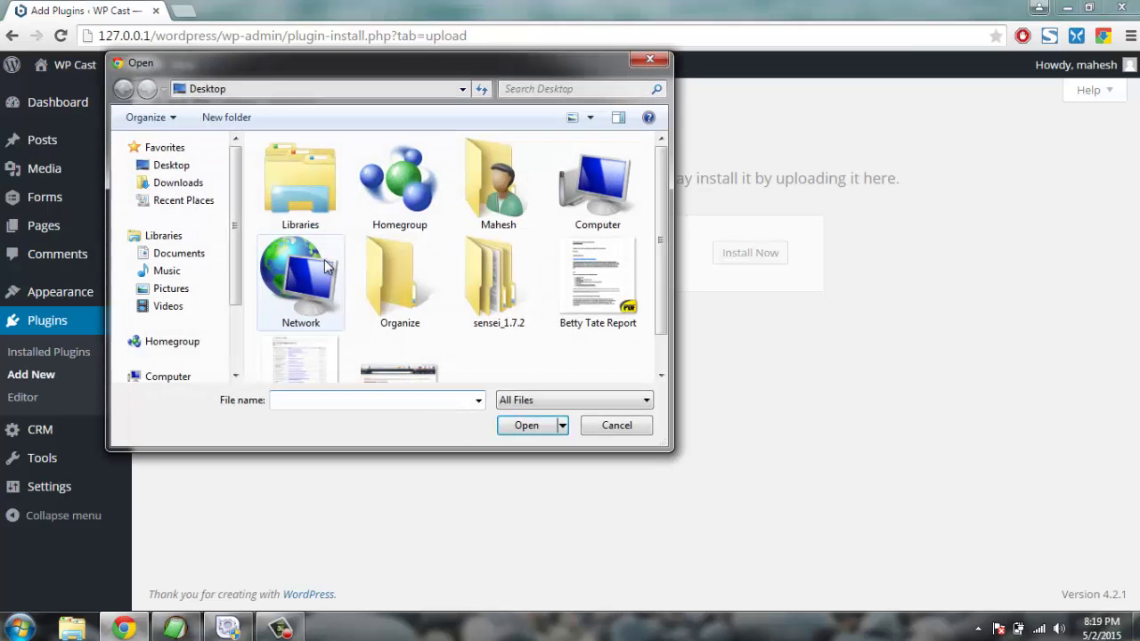
pyautogui.click(508, 283)
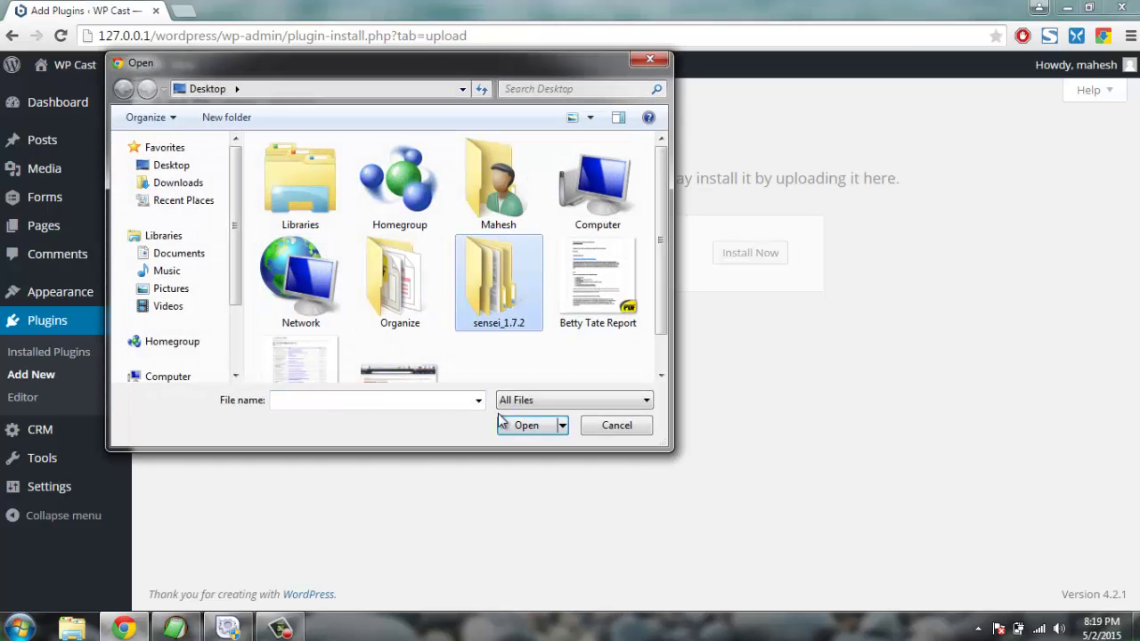
pyautogui.doubleClick(471, 325)
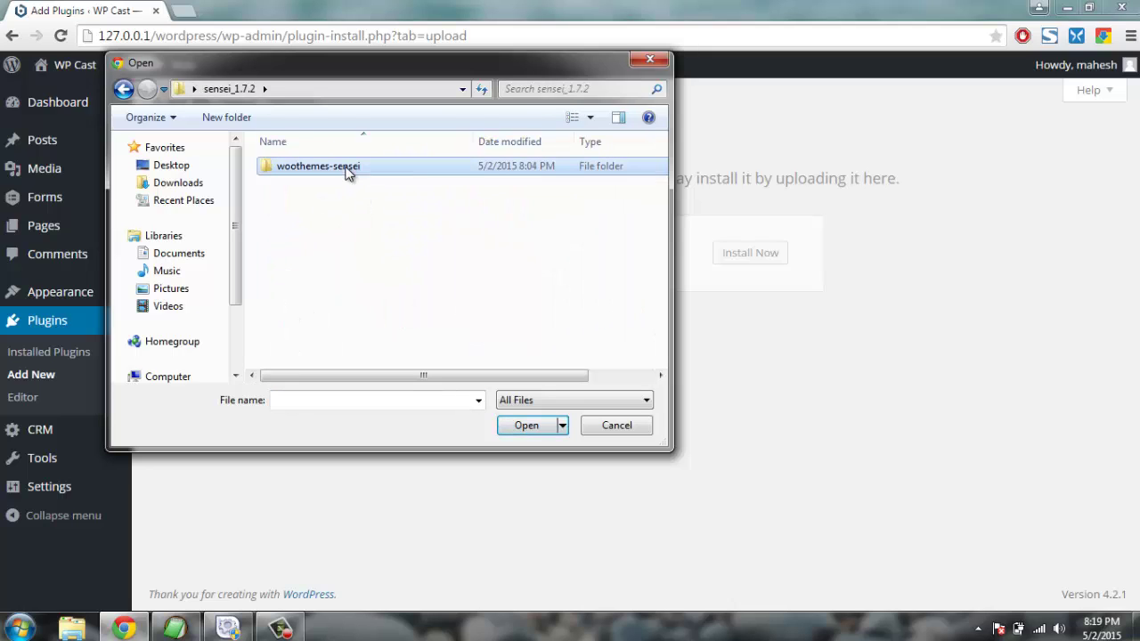
pyautogui.click(124, 90)
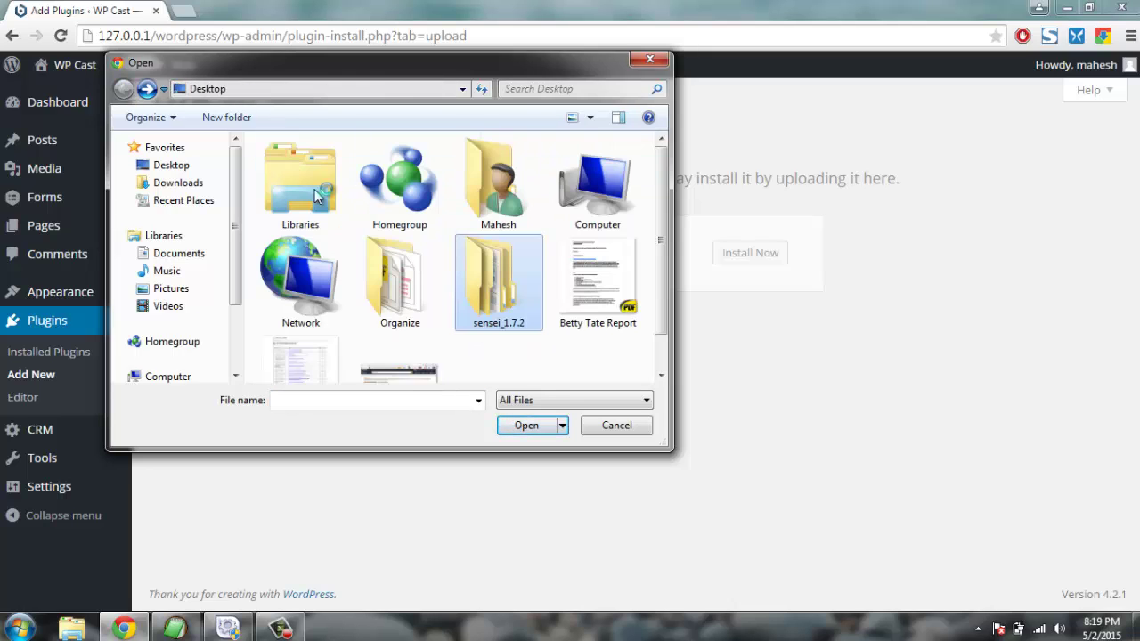
pyautogui.doubleClick(486, 284)
pyautogui.click(300, 173)
pyautogui.click(527, 425)
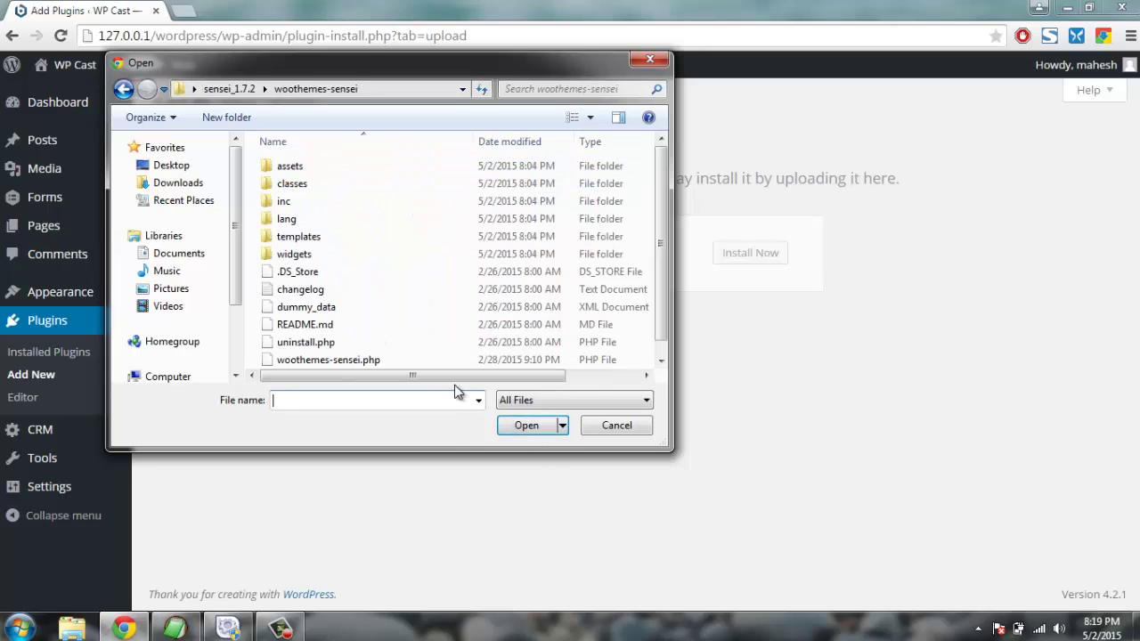
pyautogui.click(125, 90)
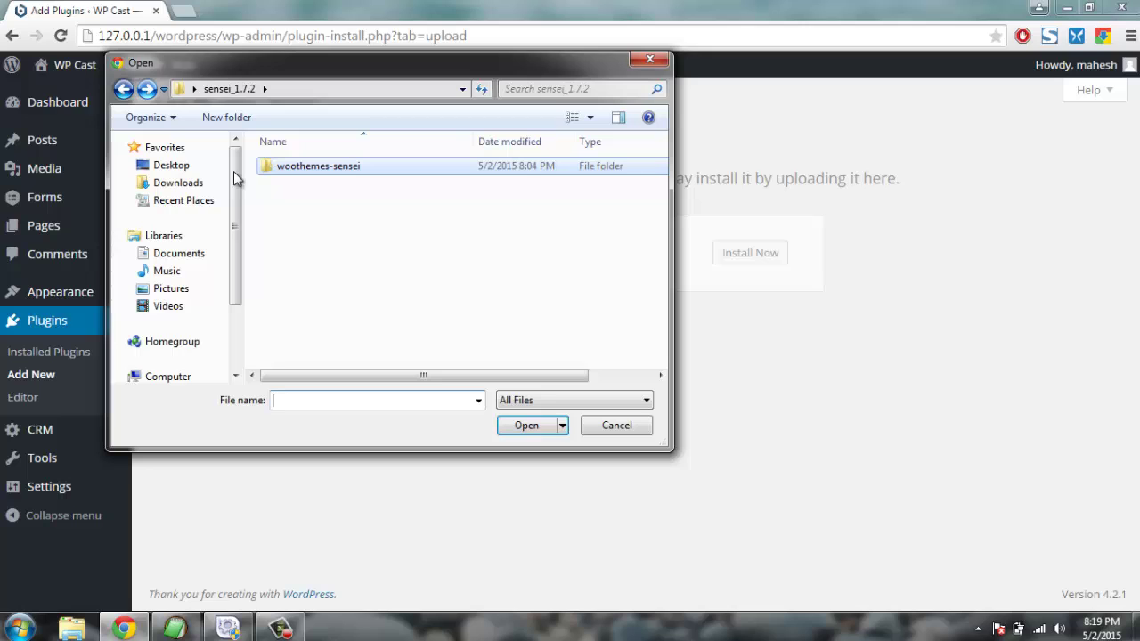
pyautogui.click(125, 89)
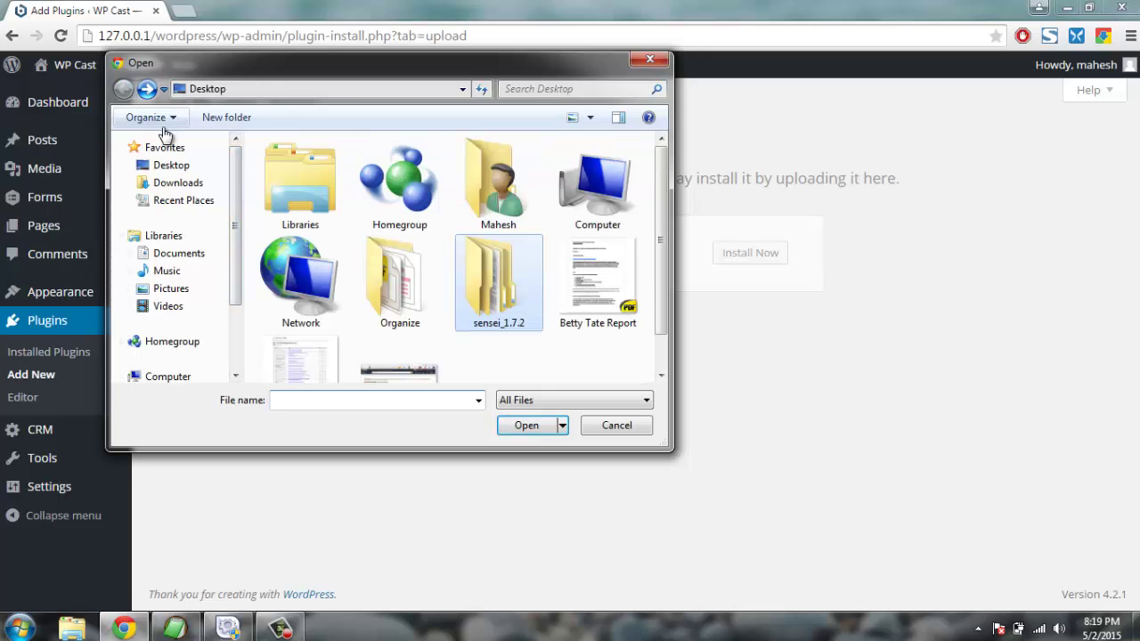
# Compress sensei_1.7.2 into sensei_1.7.2.zip with 7-Zip and choose it as the upload file.
pyautogui.rightClick(494, 270)
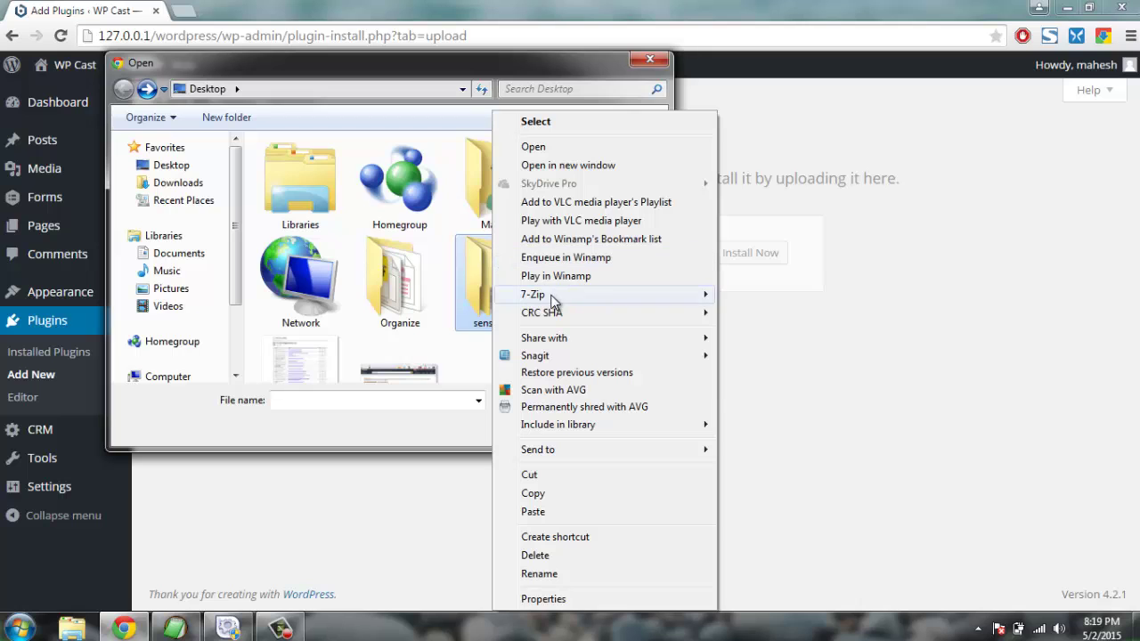
pyautogui.moveTo(704, 296)
pyautogui.click(745, 371)
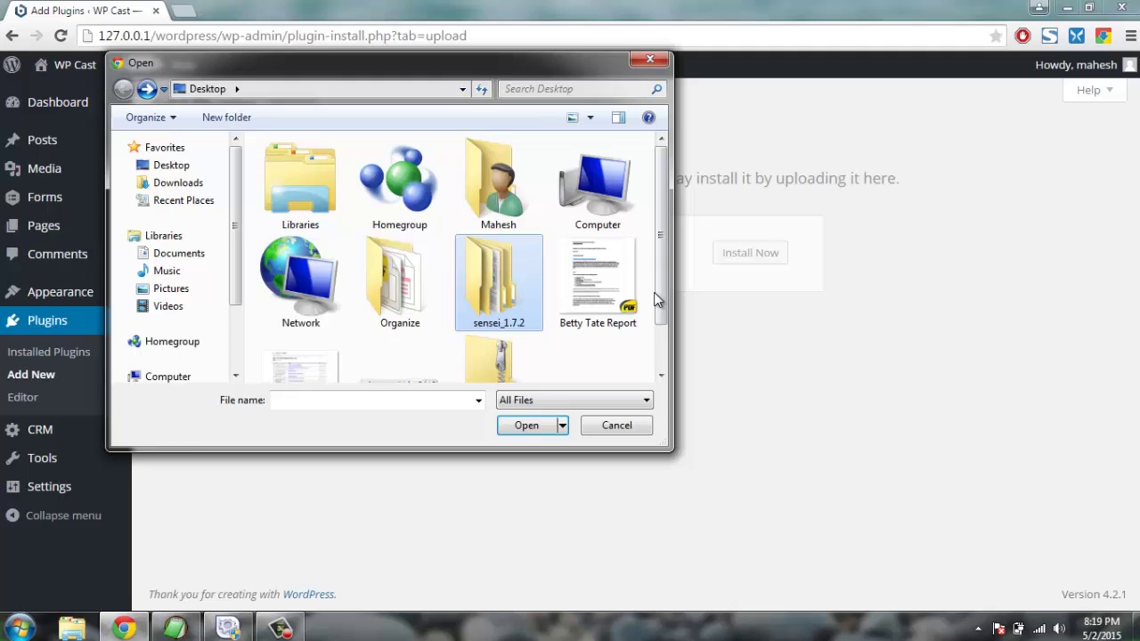
pyautogui.scroll(-2, 656, 297)
pyautogui.click(486, 320)
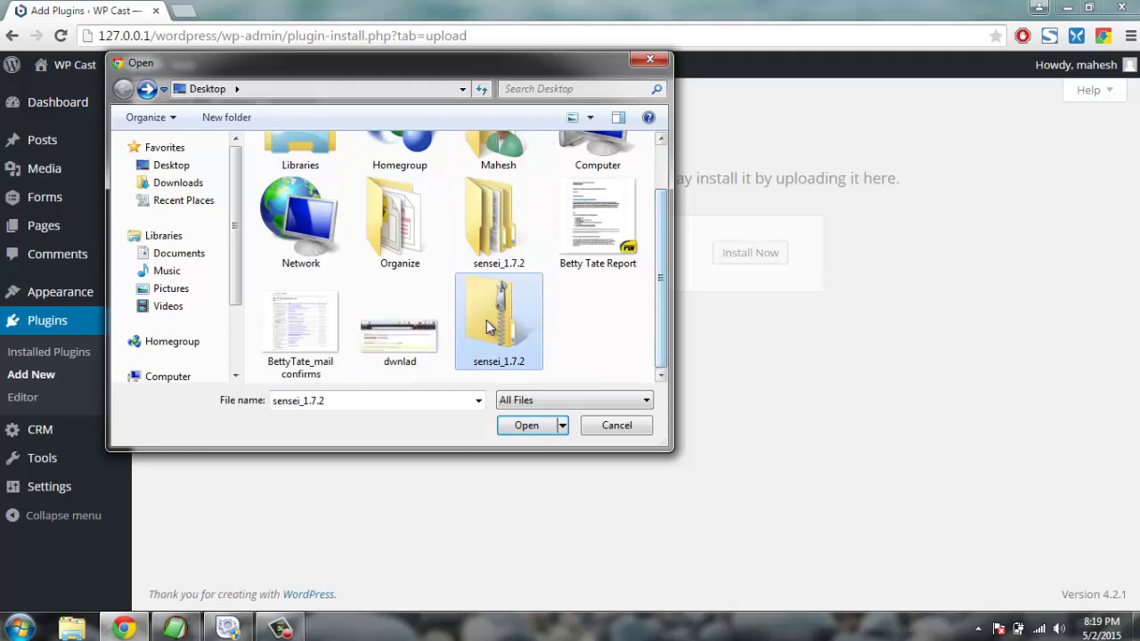
pyautogui.click(526, 428)
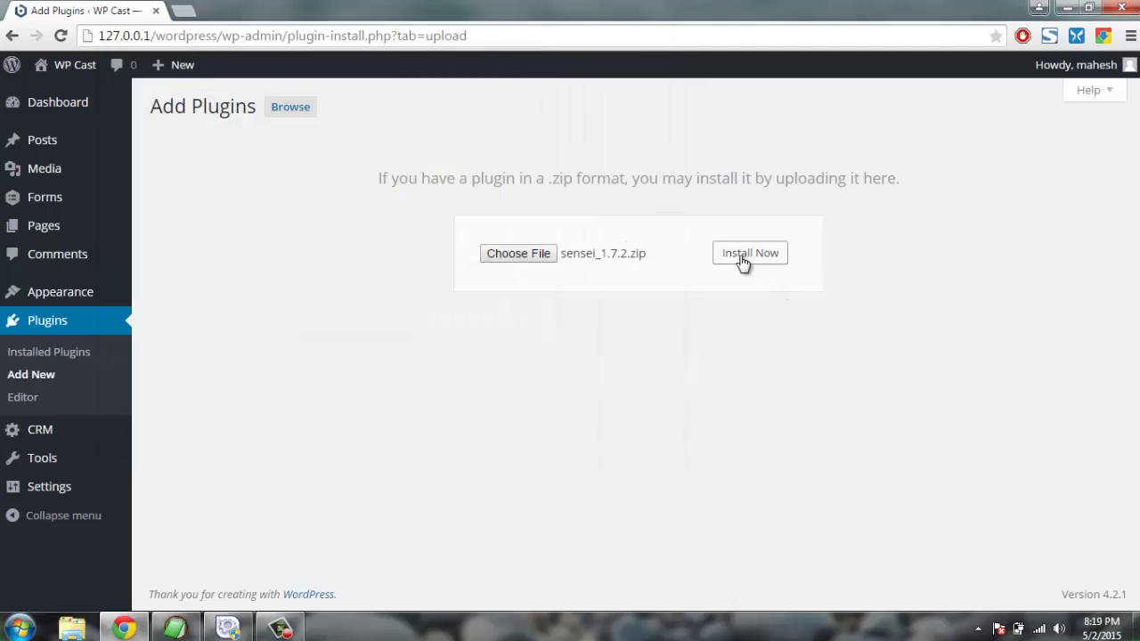
# Install sensei_1.7.2.zip, which fails with no valid plugins found, and return to the upload form.
pyautogui.click(743, 257)
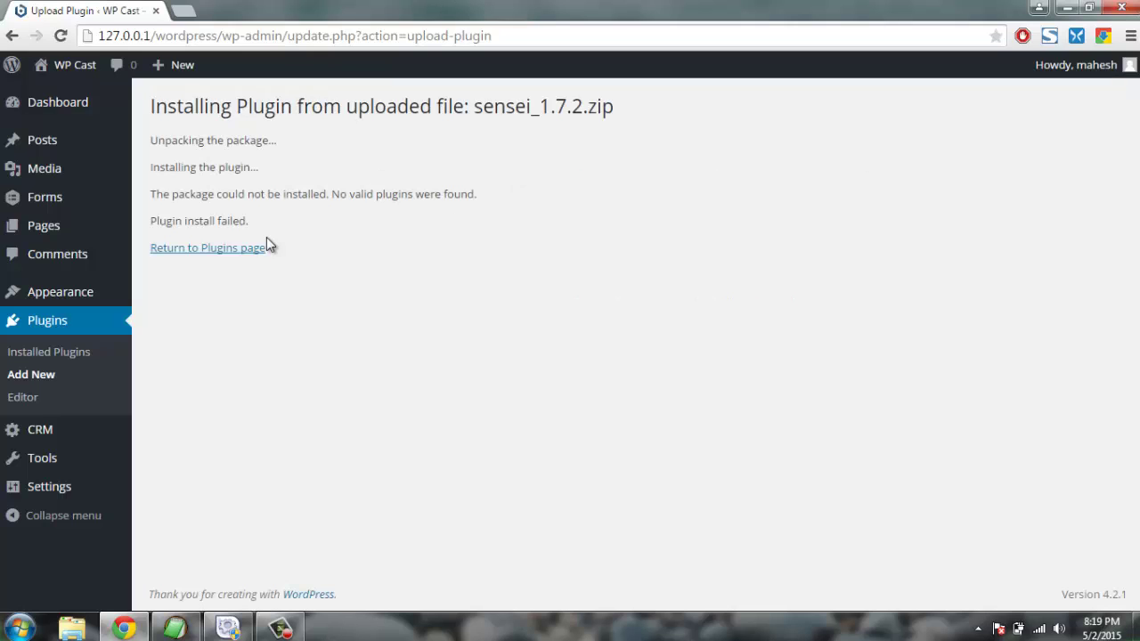
pyautogui.moveTo(152, 193); pyautogui.dragTo(259, 230)
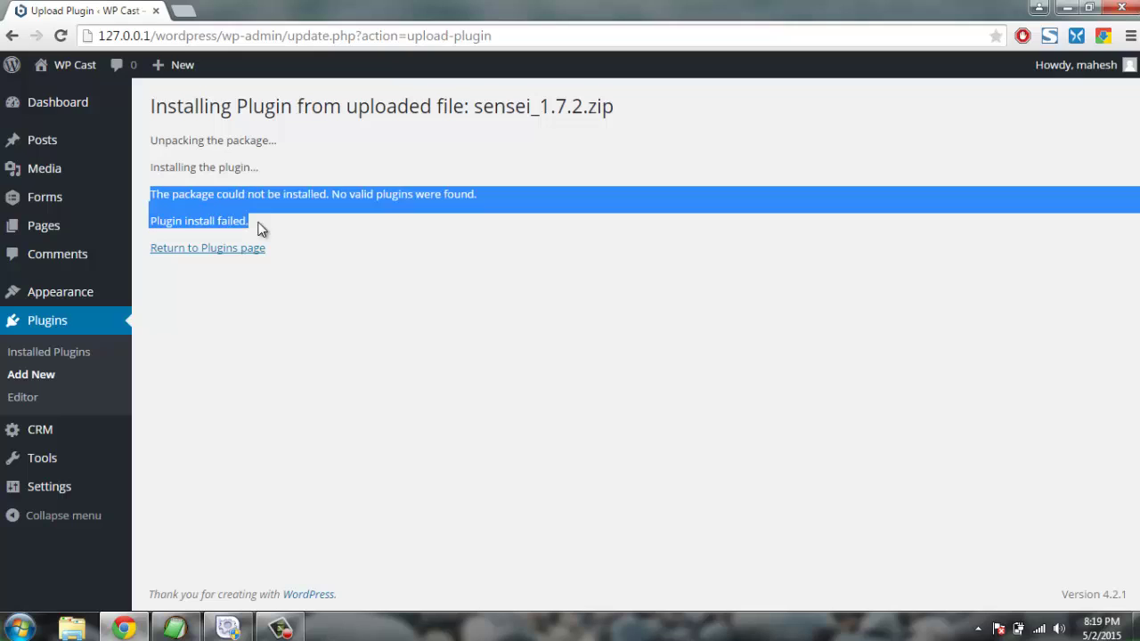
pyautogui.click(204, 170)
pyautogui.click(207, 253)
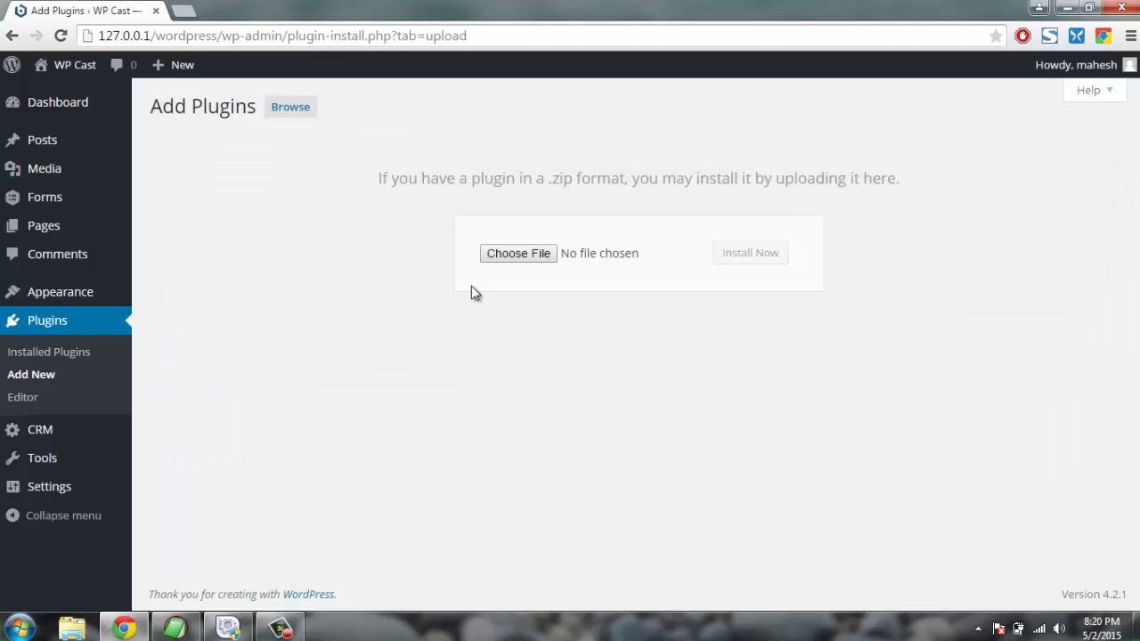
# Choose woothemes-sensei.zip as the plugin file and install it.
pyautogui.click(518, 254)
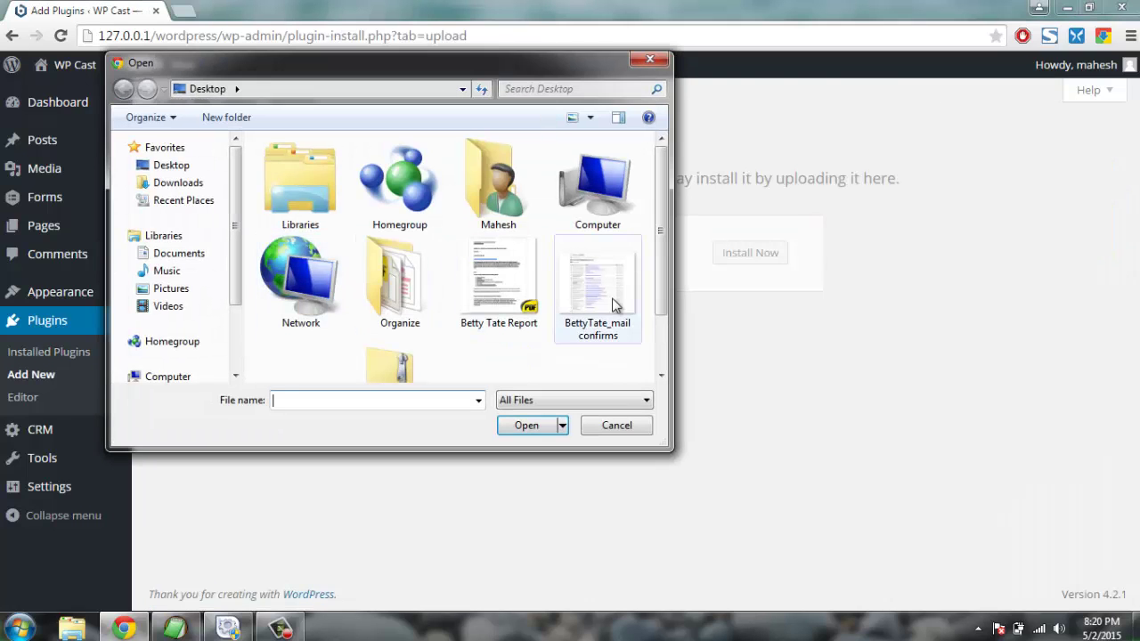
pyautogui.scroll(-2, 666, 297)
pyautogui.click(390, 331)
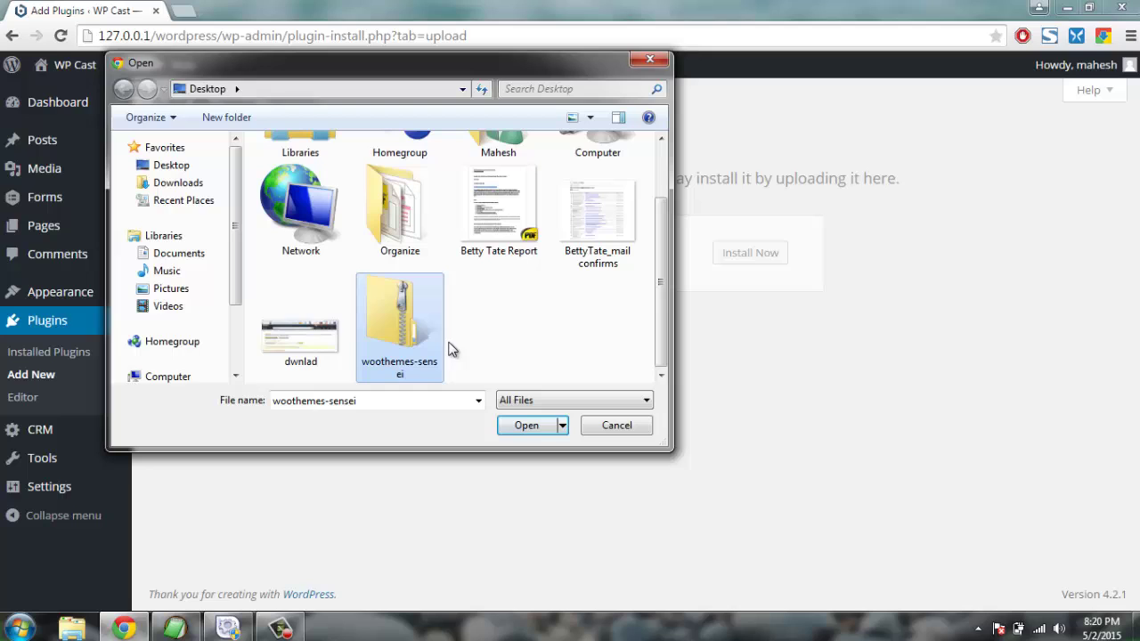
pyautogui.click(531, 426)
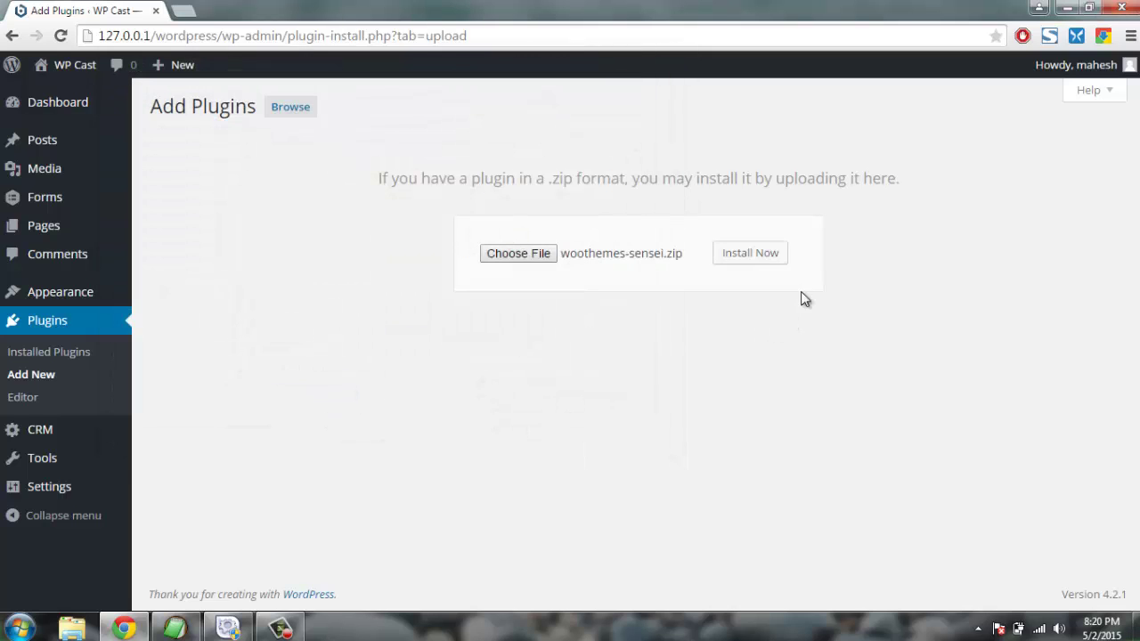
pyautogui.click(756, 257)
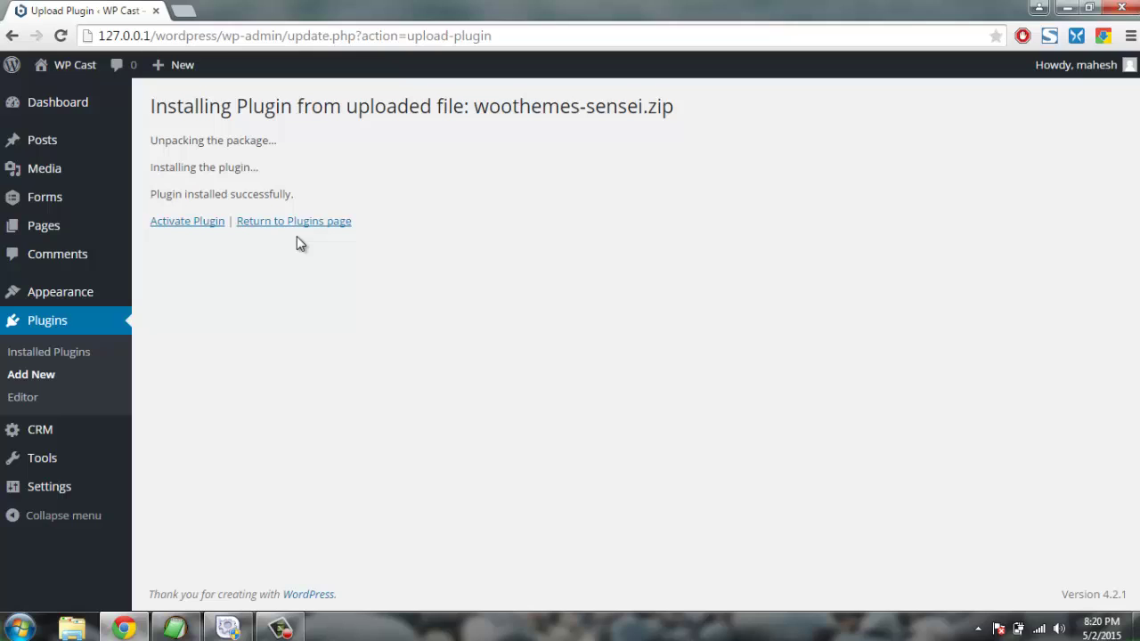
# Activate Sensei and review the WooThemes updater and theme-support notices and the new Sensei menu.
pyautogui.click(196, 227)
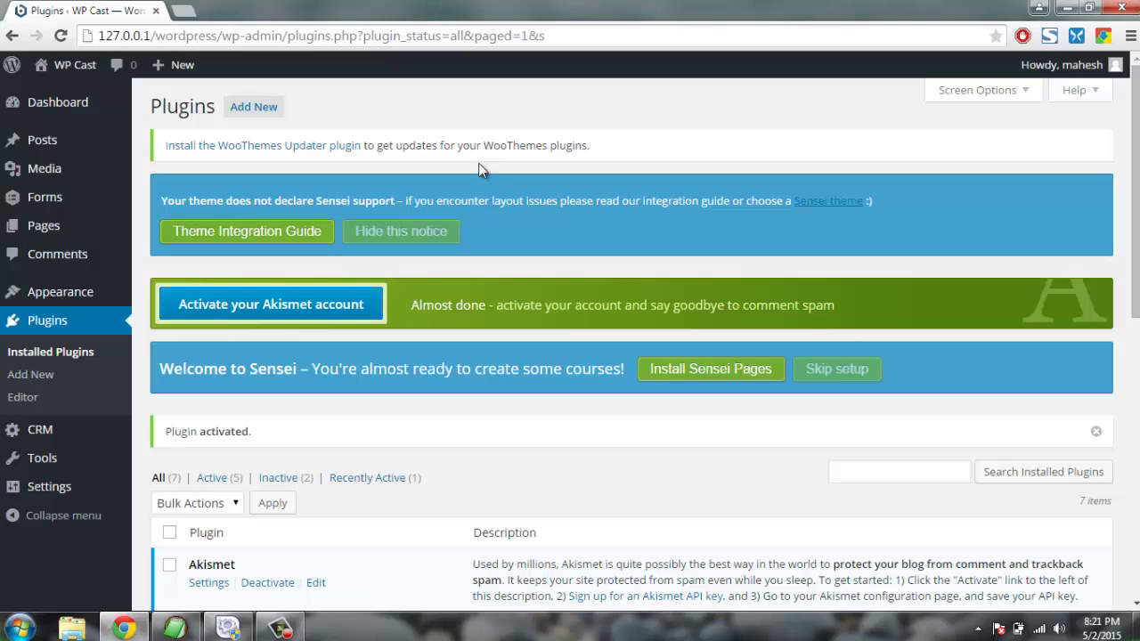
pyautogui.moveTo(457, 146); pyautogui.dragTo(621, 150)
pyautogui.click(622, 151)
pyautogui.moveTo(221, 200); pyautogui.dragTo(485, 200)
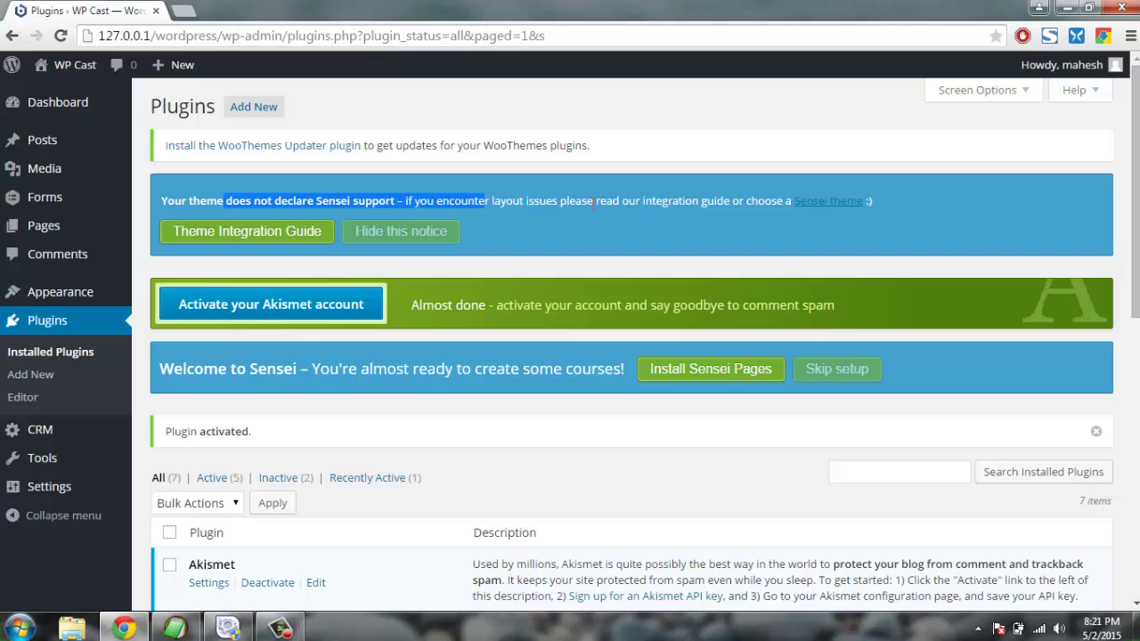
pyautogui.click(608, 203)
pyautogui.scroll(-2, 608, 203)
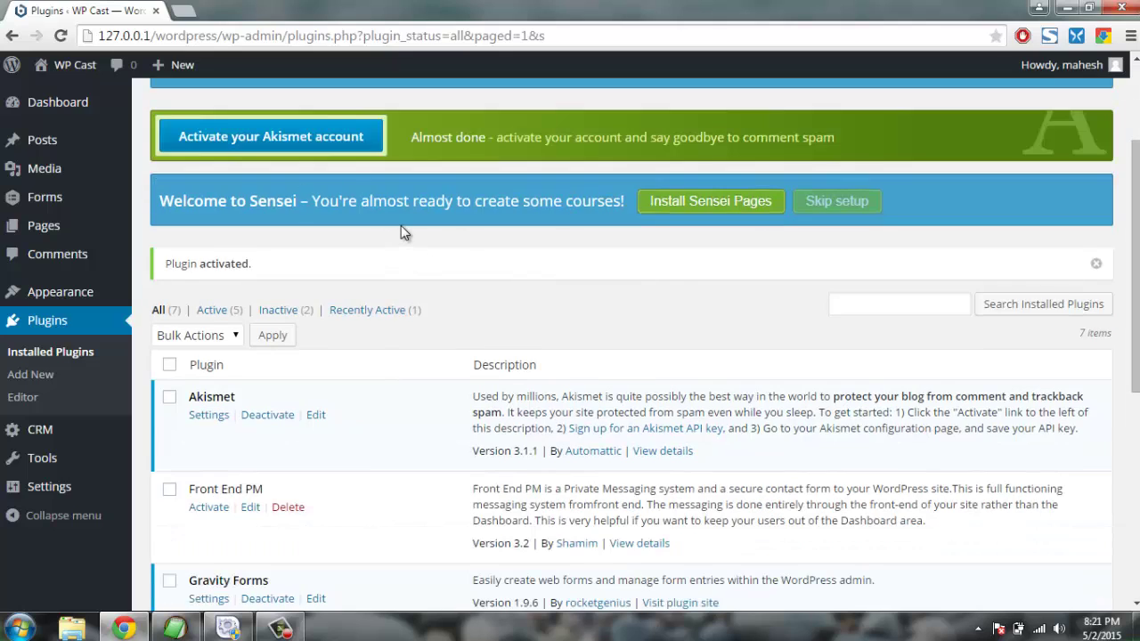
pyautogui.scroll(-2, 401, 229)
pyautogui.scroll(1, 401, 229)
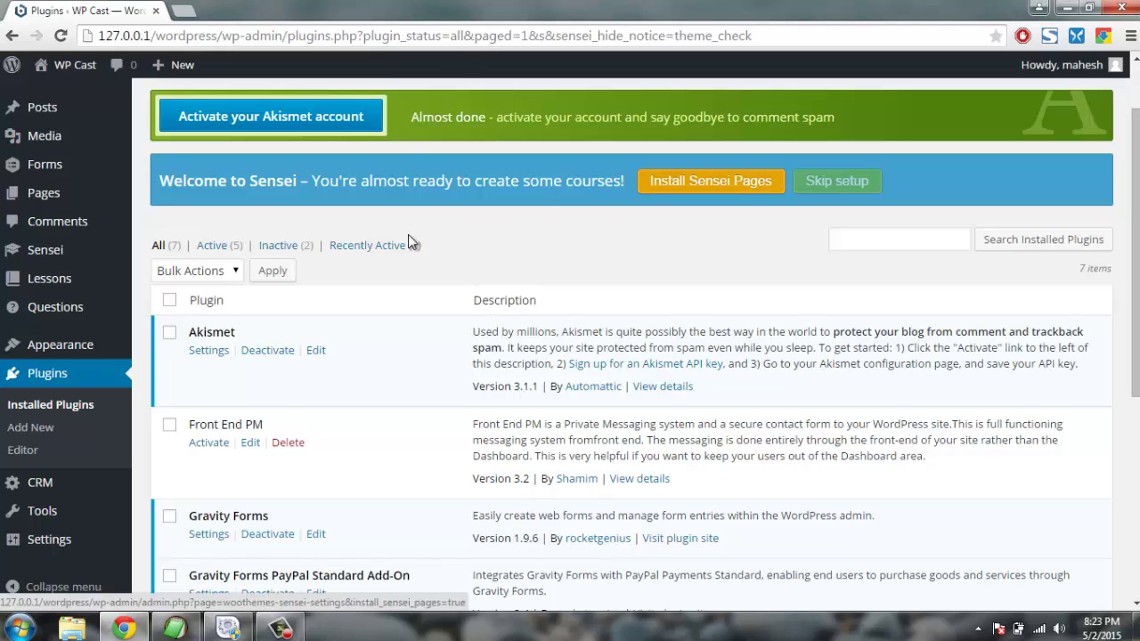
pyautogui.moveTo(66, 257)
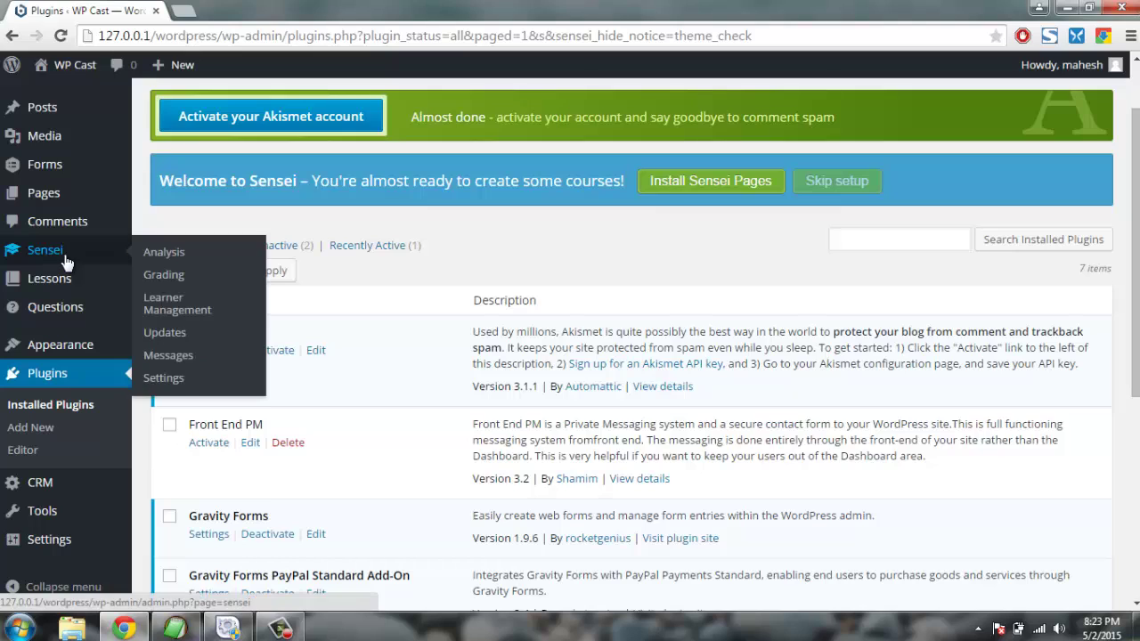
pyautogui.moveTo(67, 311)
# Install Sensei's default pages from the Settings notice.
pyautogui.click(659, 185)
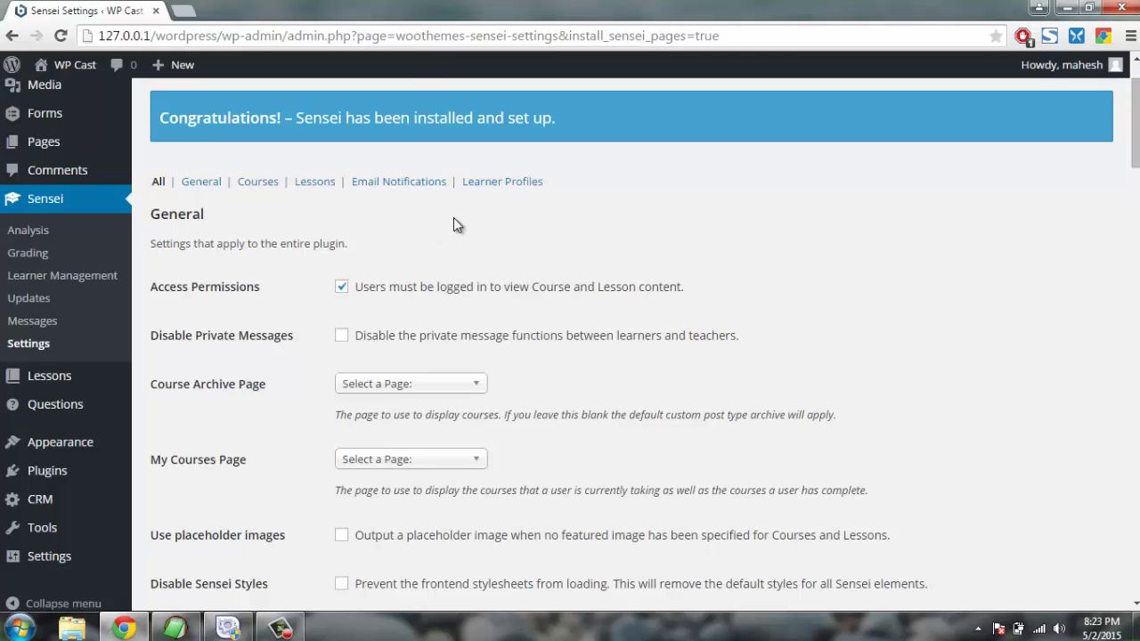
pyautogui.scroll(-1, 453, 218)
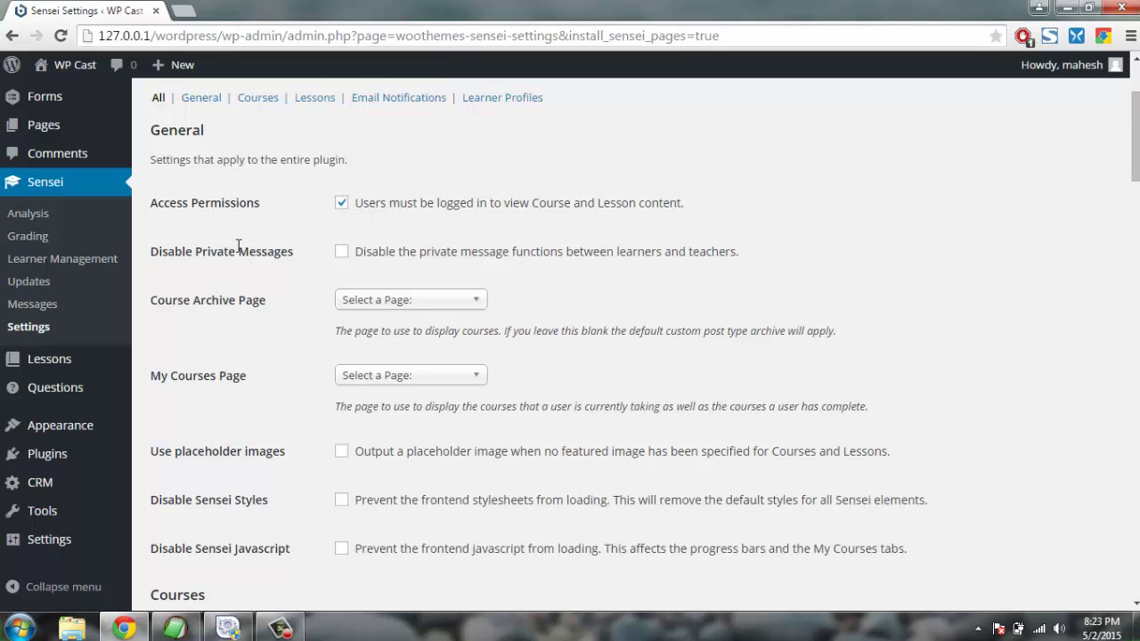
pyautogui.scroll(-2, 239, 247)
# Set both Course Archive Page and My Courses Page to Sample Page.
pyautogui.click(371, 133)
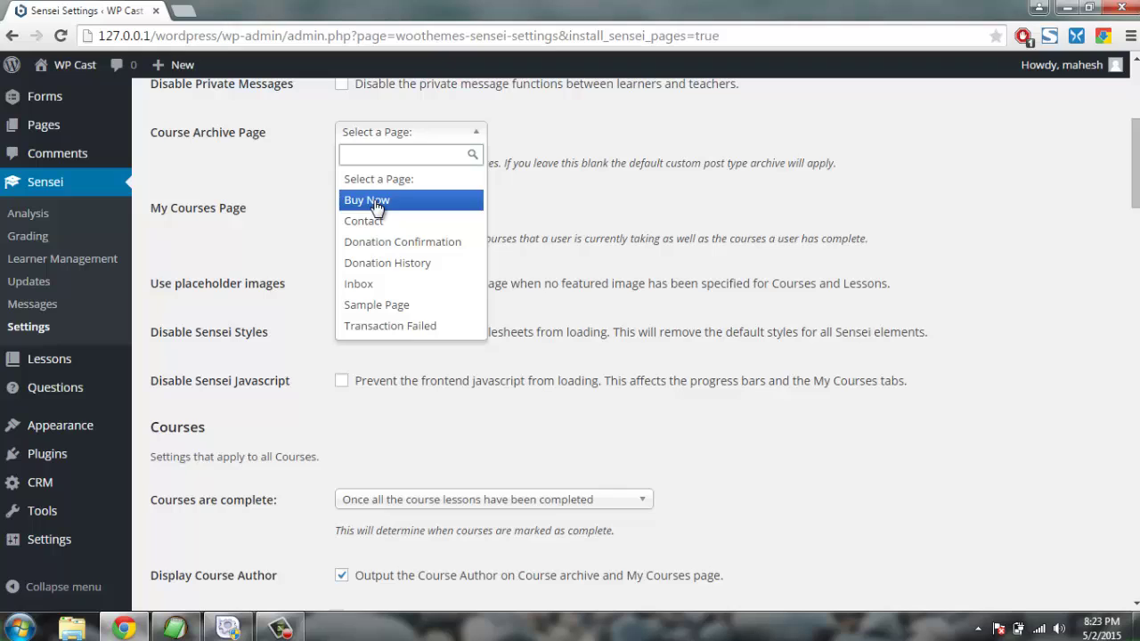
pyautogui.click(380, 305)
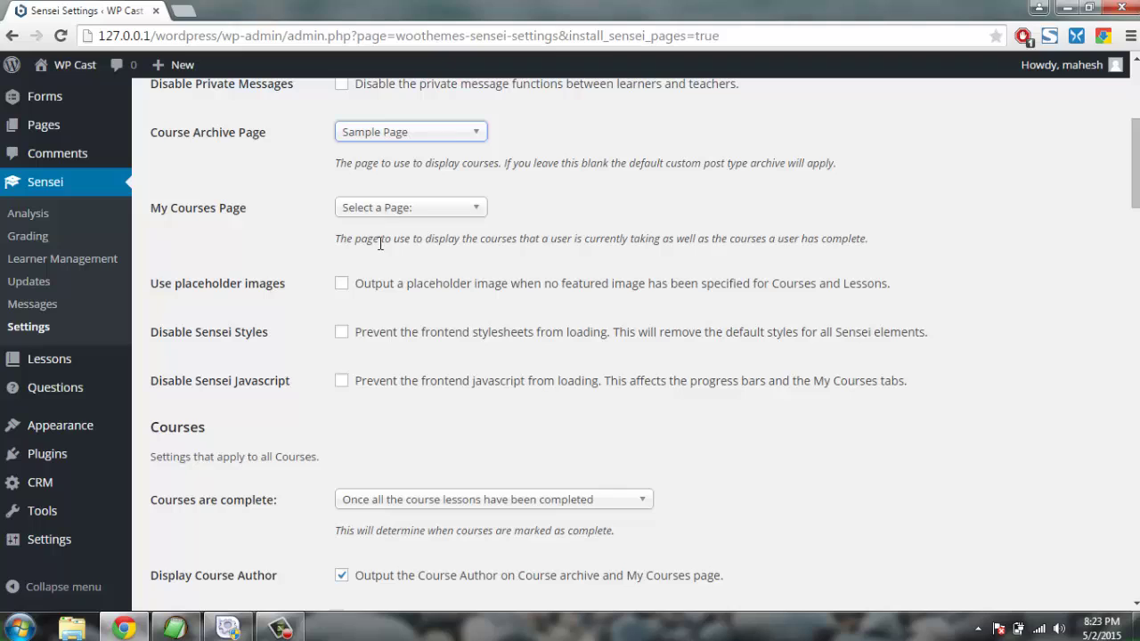
pyautogui.click(394, 210)
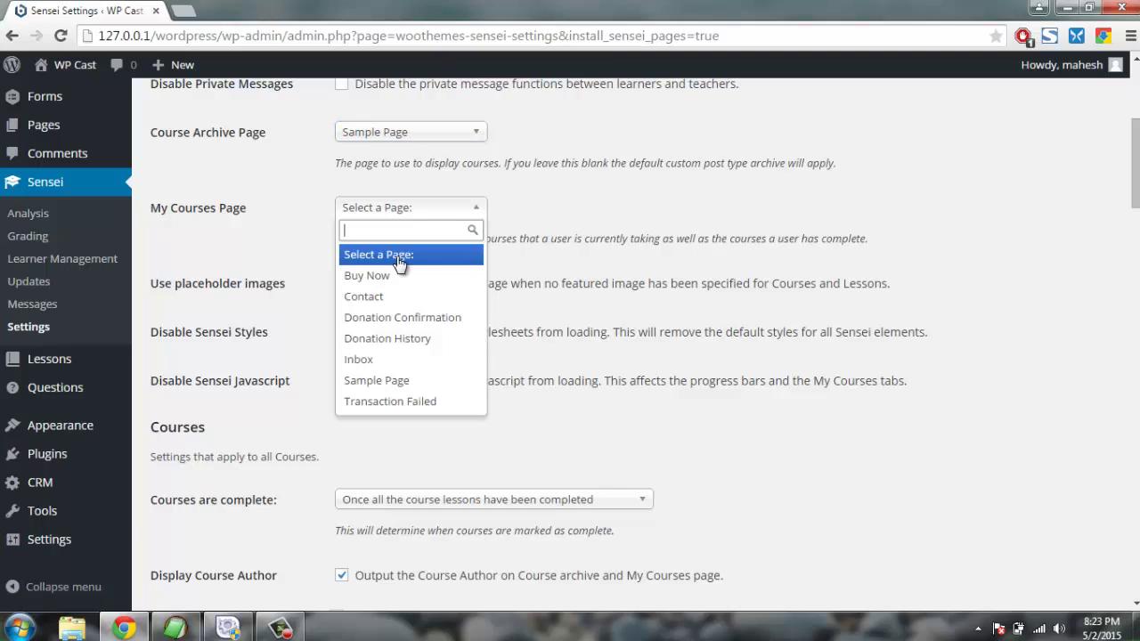
pyautogui.click(393, 380)
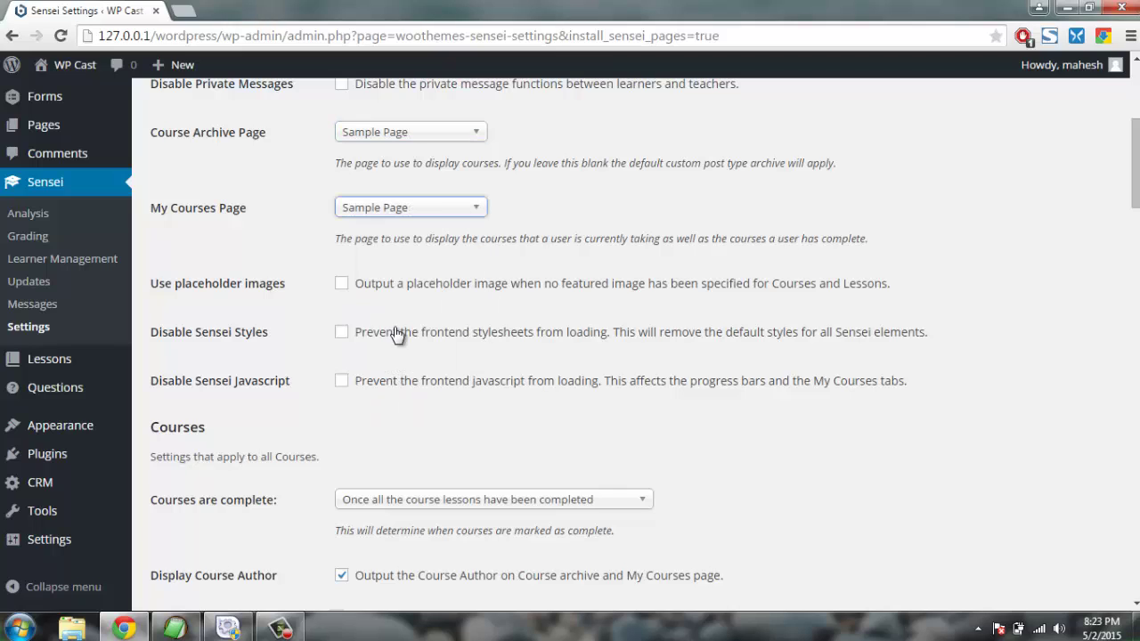
pyautogui.click(392, 211)
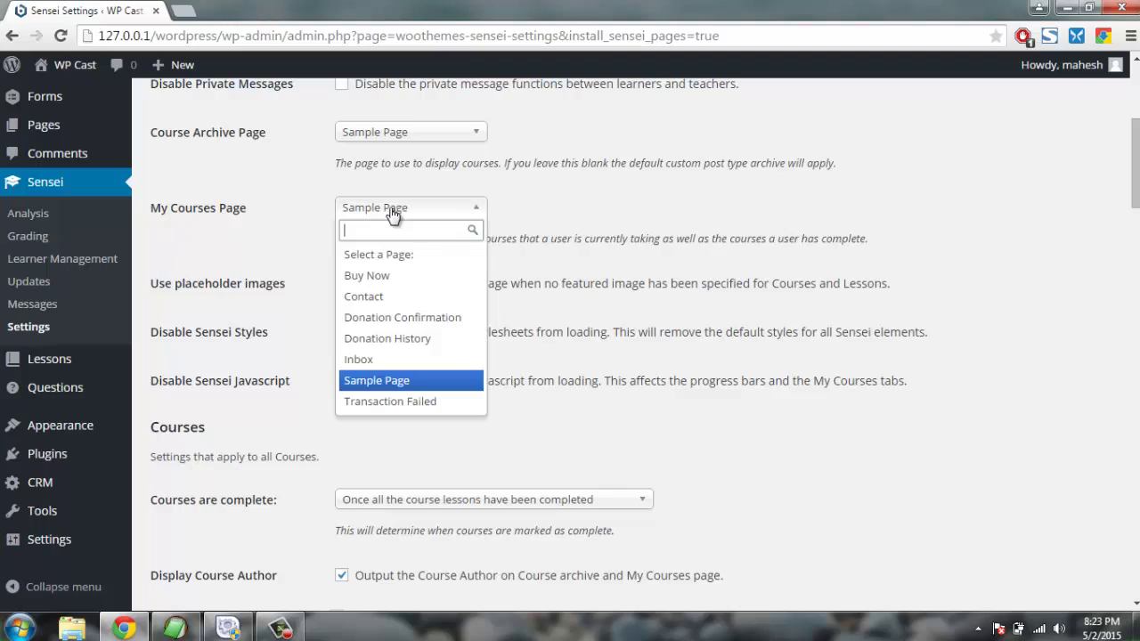
pyautogui.click(323, 232)
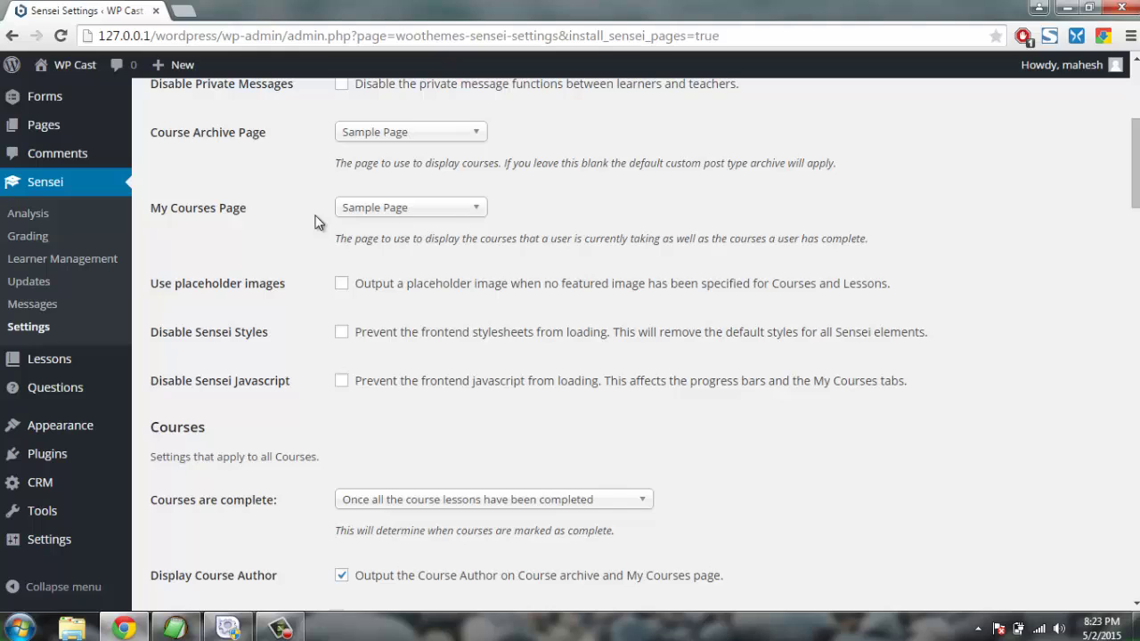
pyautogui.scroll(-1, 298, 226)
pyautogui.scroll(-1, 298, 227)
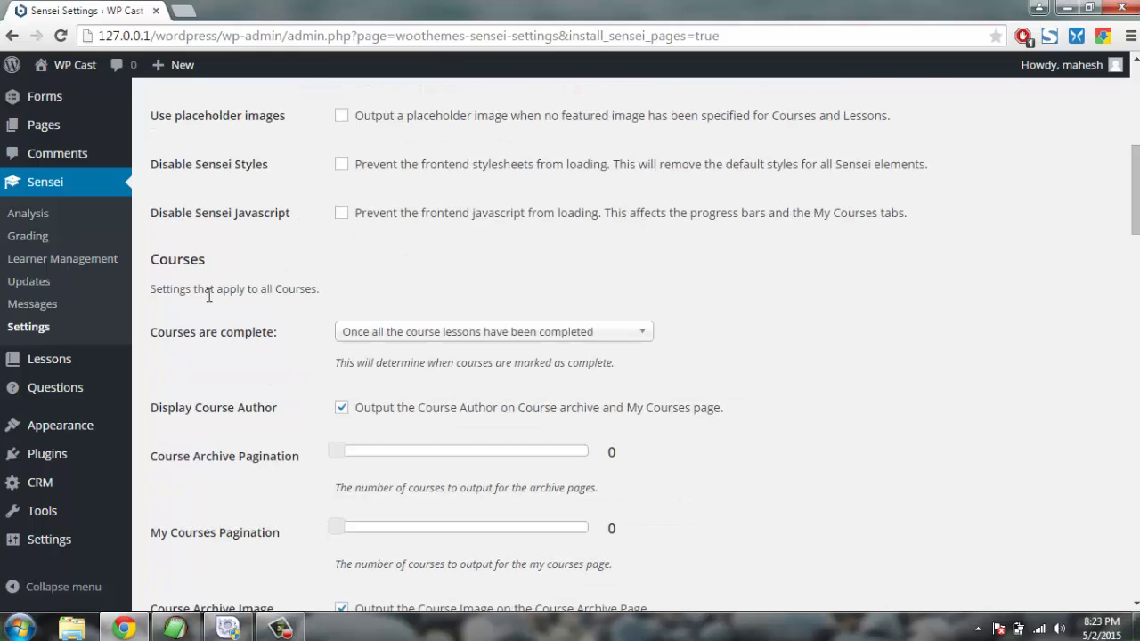
pyautogui.click(375, 336)
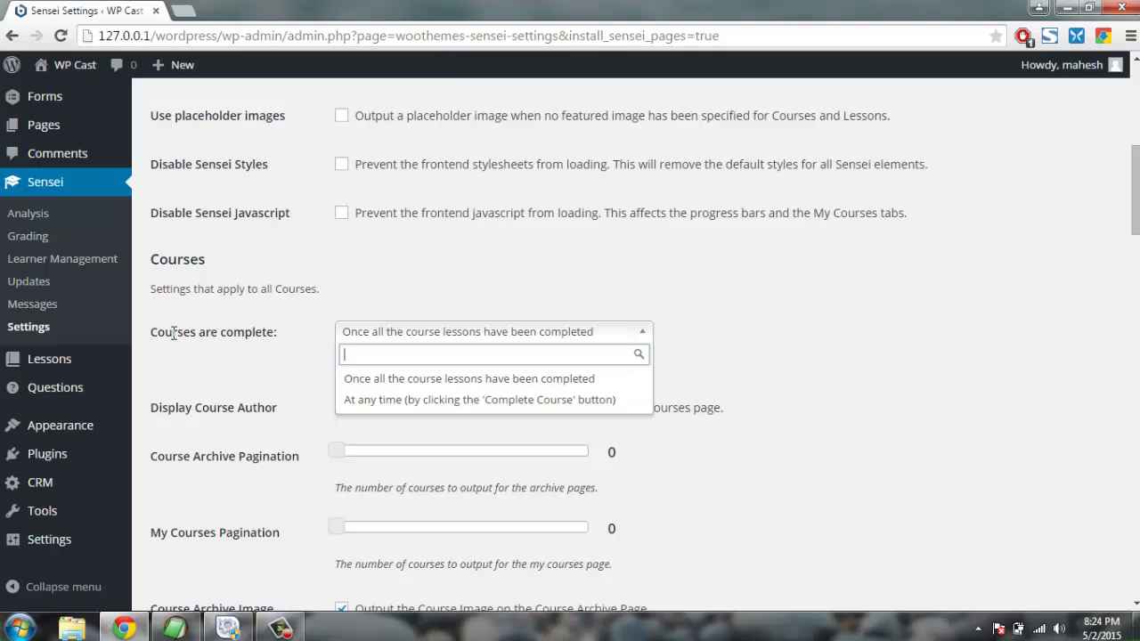
pyautogui.moveTo(174, 333); pyautogui.dragTo(291, 335)
pyautogui.click(291, 336)
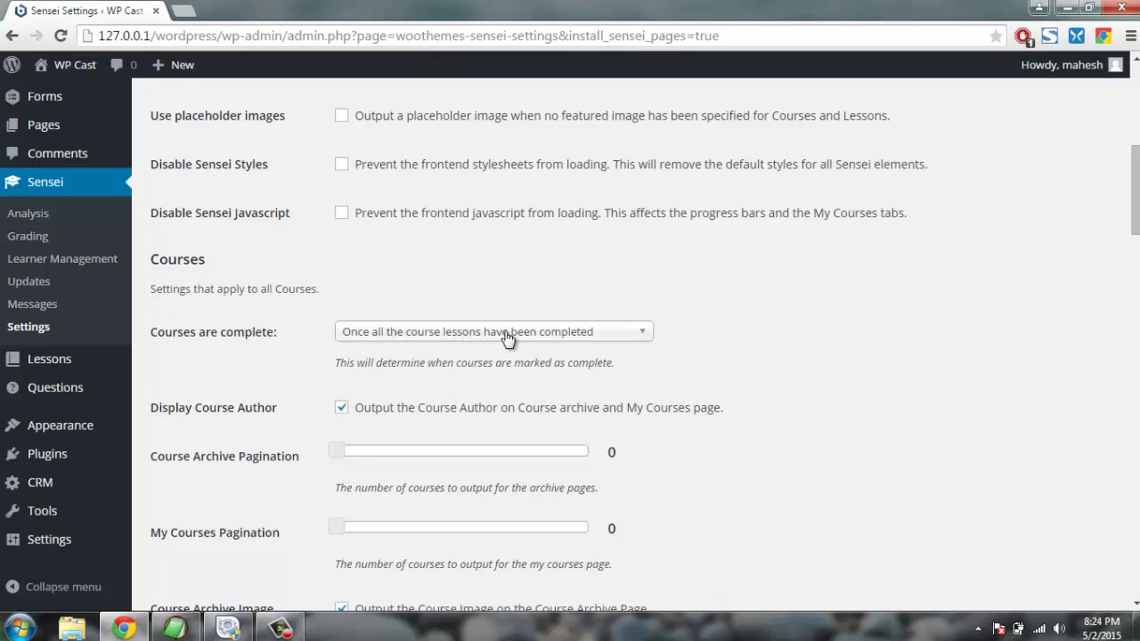
pyautogui.scroll(1, 306, 323)
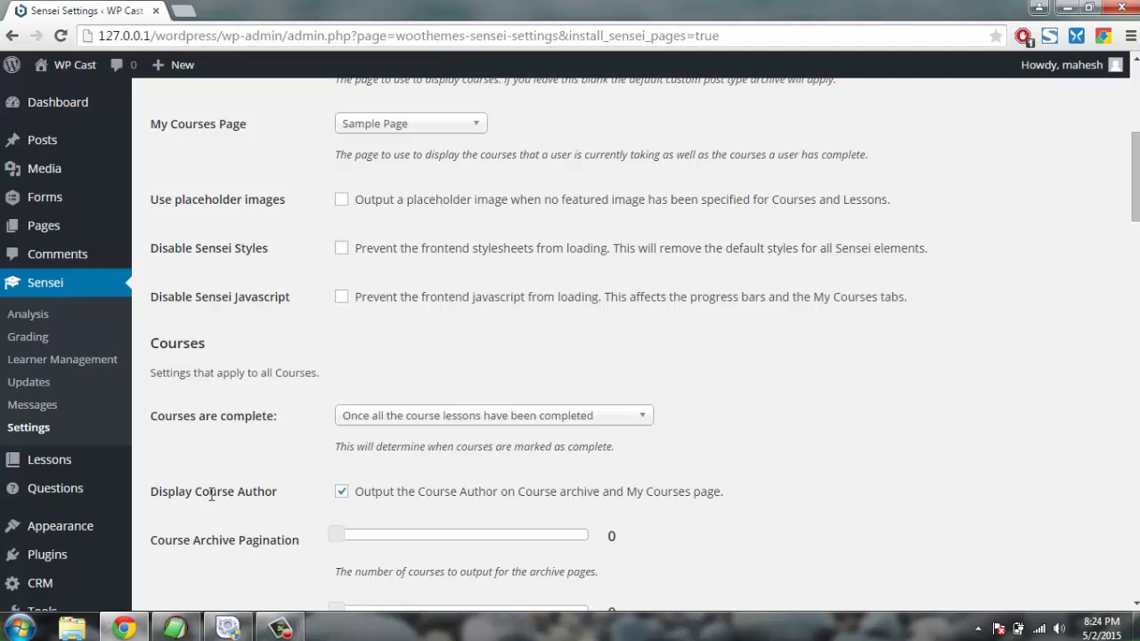
pyautogui.moveTo(185, 493); pyautogui.dragTo(308, 501)
pyautogui.click(308, 501)
pyautogui.scroll(-1, 277, 425)
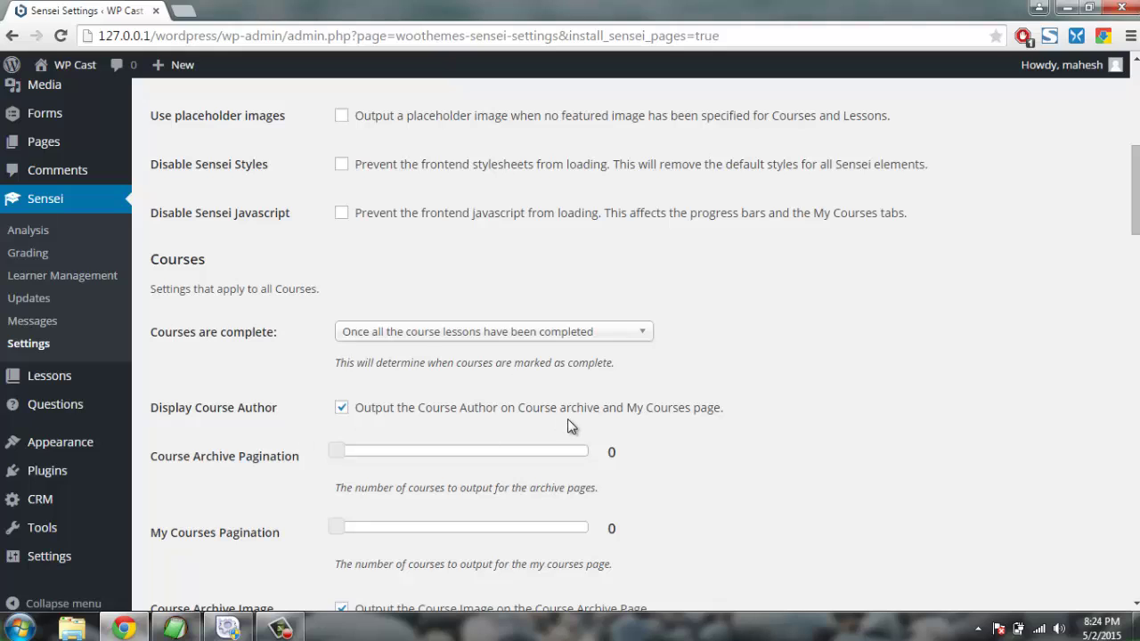
pyautogui.scroll(-1, 276, 407)
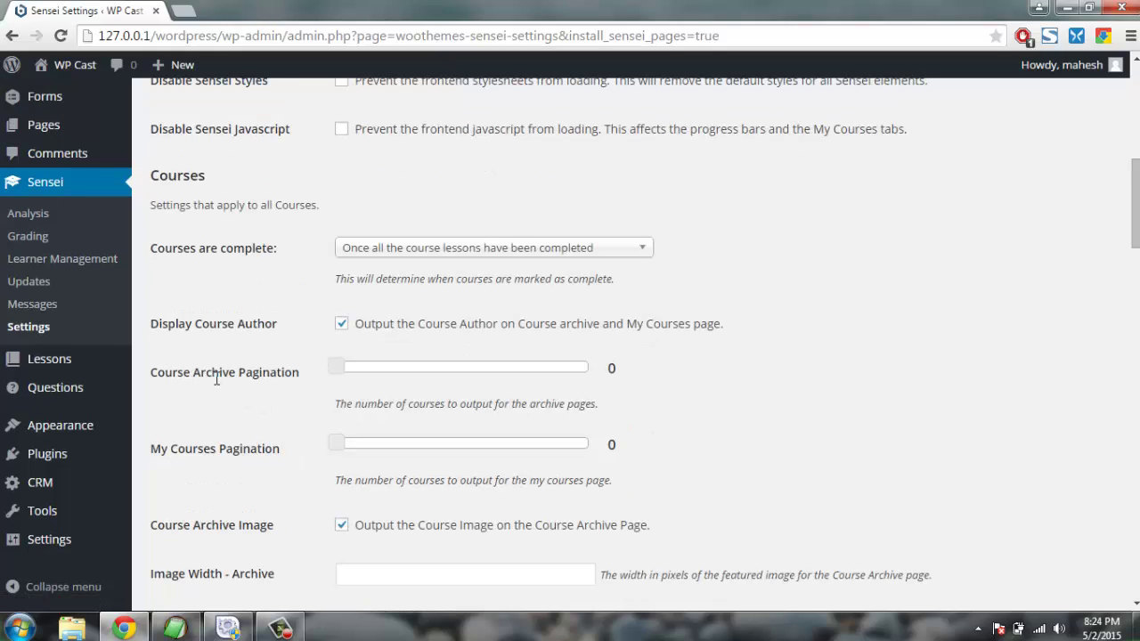
pyautogui.moveTo(152, 374); pyautogui.dragTo(293, 375)
pyautogui.click(290, 396)
pyautogui.scroll(-1, 471, 375)
pyautogui.moveTo(337, 285)
pyautogui.mouseDown()
pyautogui.moveTo(590, 285)
pyautogui.moveTo(349, 285)
pyautogui.mouseUp()
pyautogui.moveTo(275, 288); pyautogui.dragTo(273, 288)
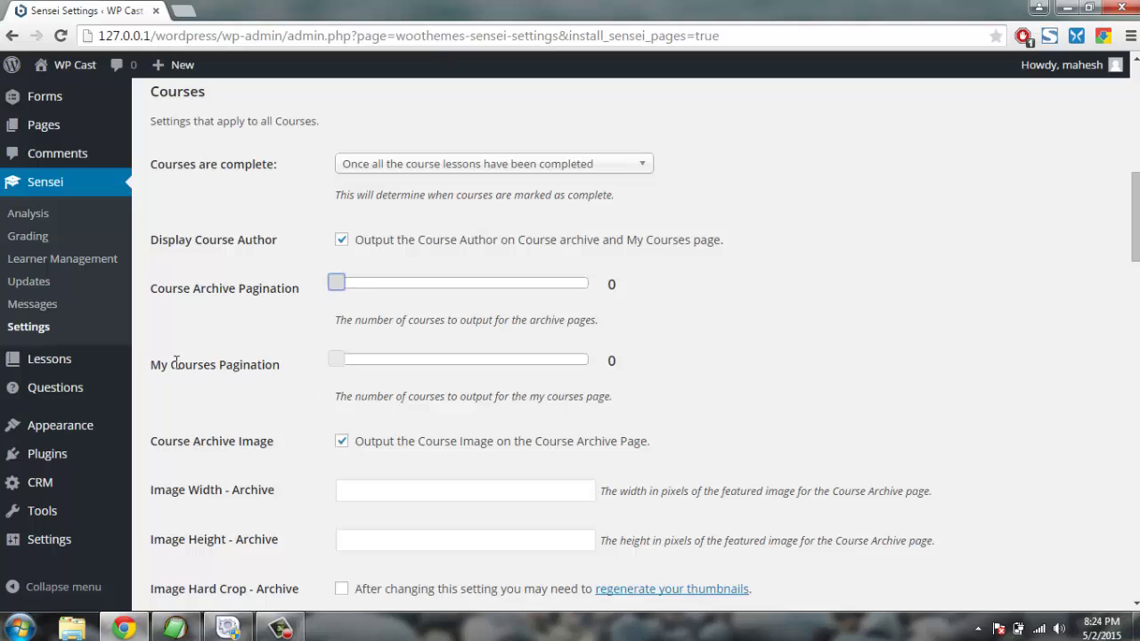
pyautogui.moveTo(175, 365); pyautogui.dragTo(291, 369)
pyautogui.click(299, 368)
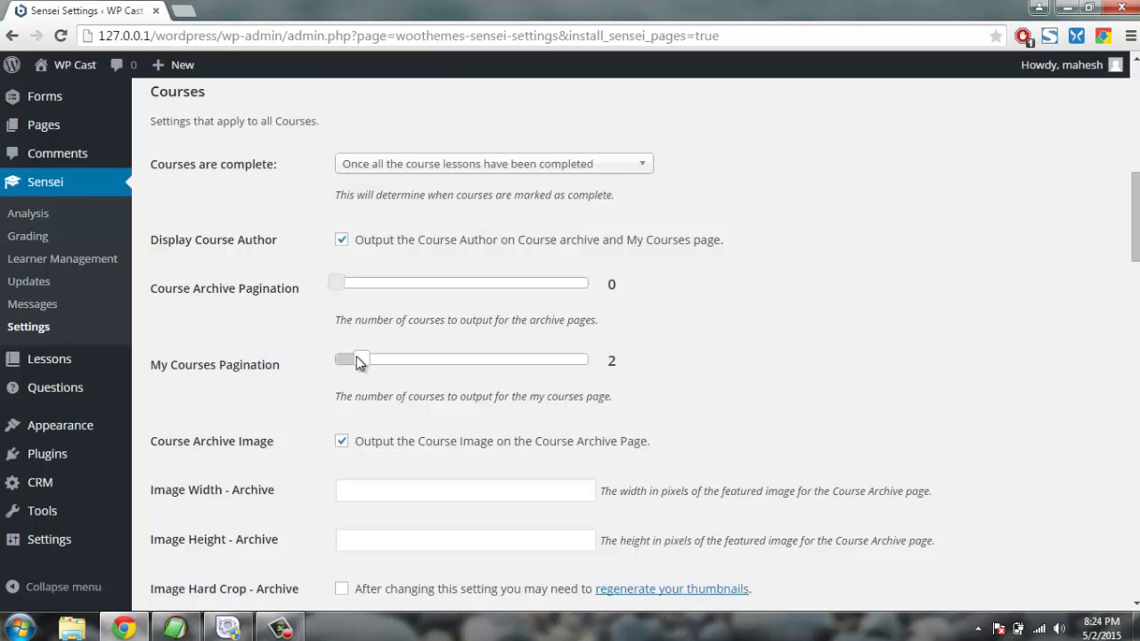
pyautogui.moveTo(415, 360); pyautogui.dragTo(204, 359)
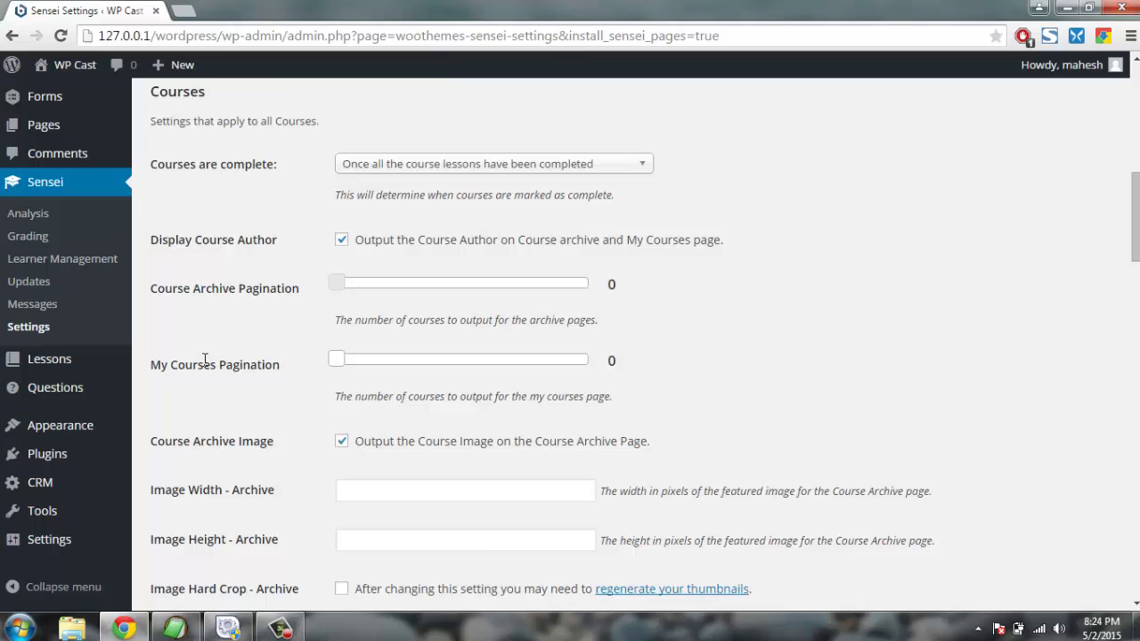
pyautogui.scroll(-1, 218, 355)
pyautogui.scroll(-2, 241, 319)
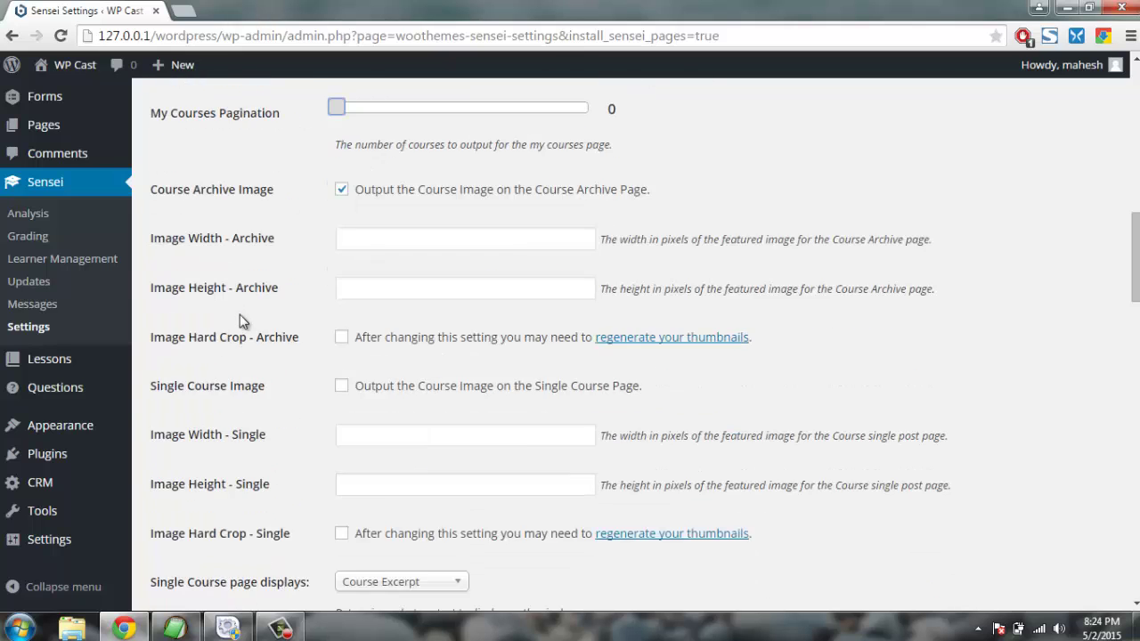
pyautogui.scroll(-4, 240, 315)
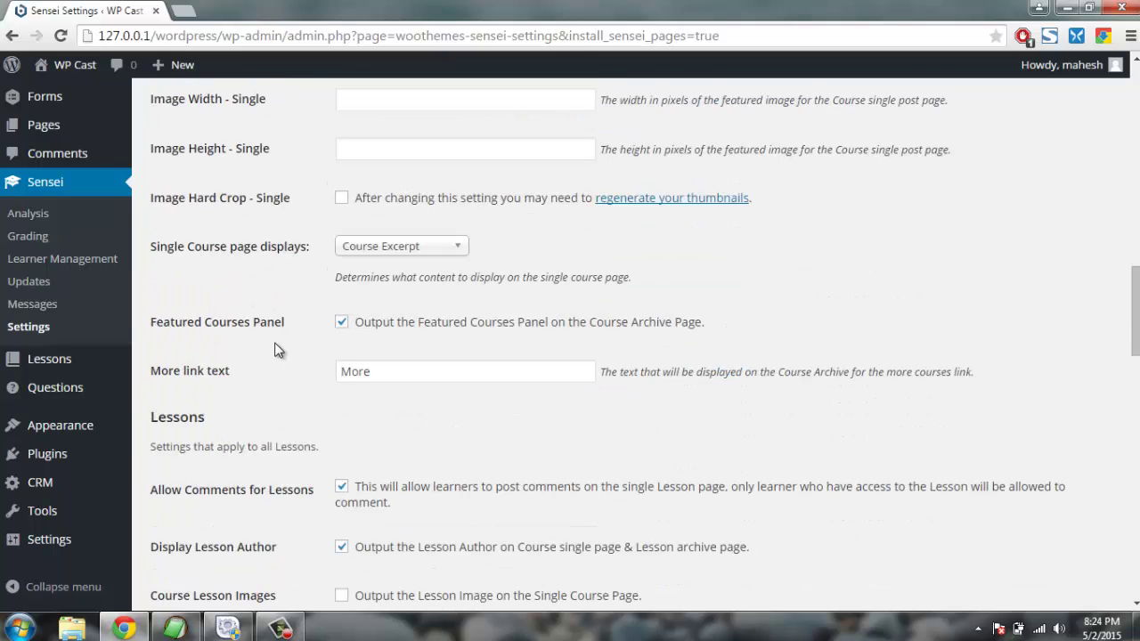
pyautogui.scroll(-5, 272, 346)
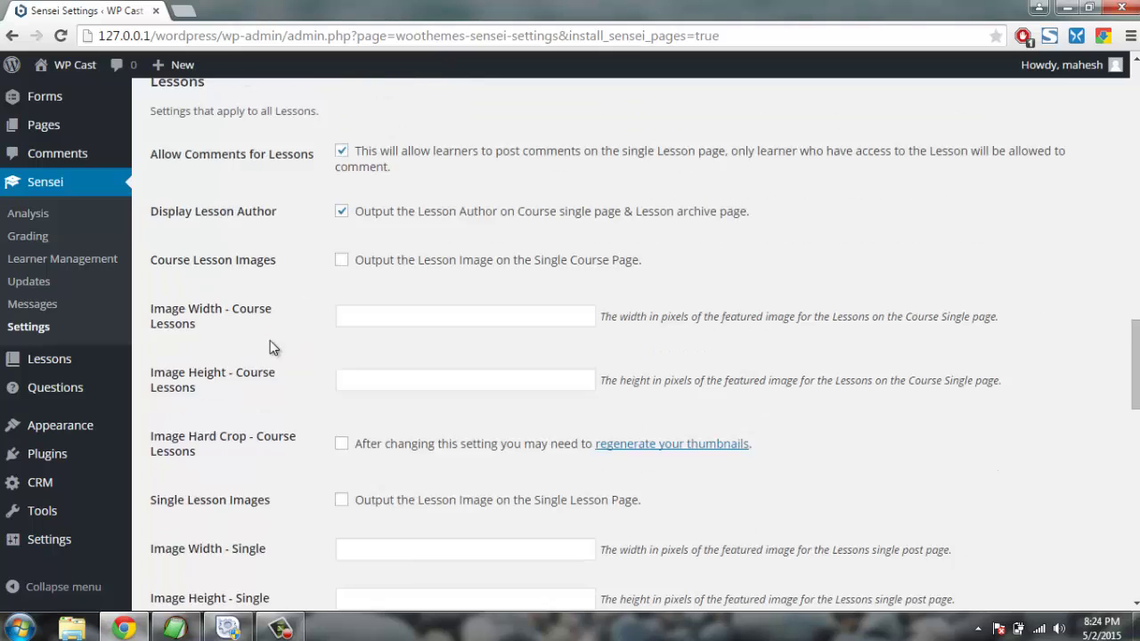
pyautogui.scroll(-6, 272, 348)
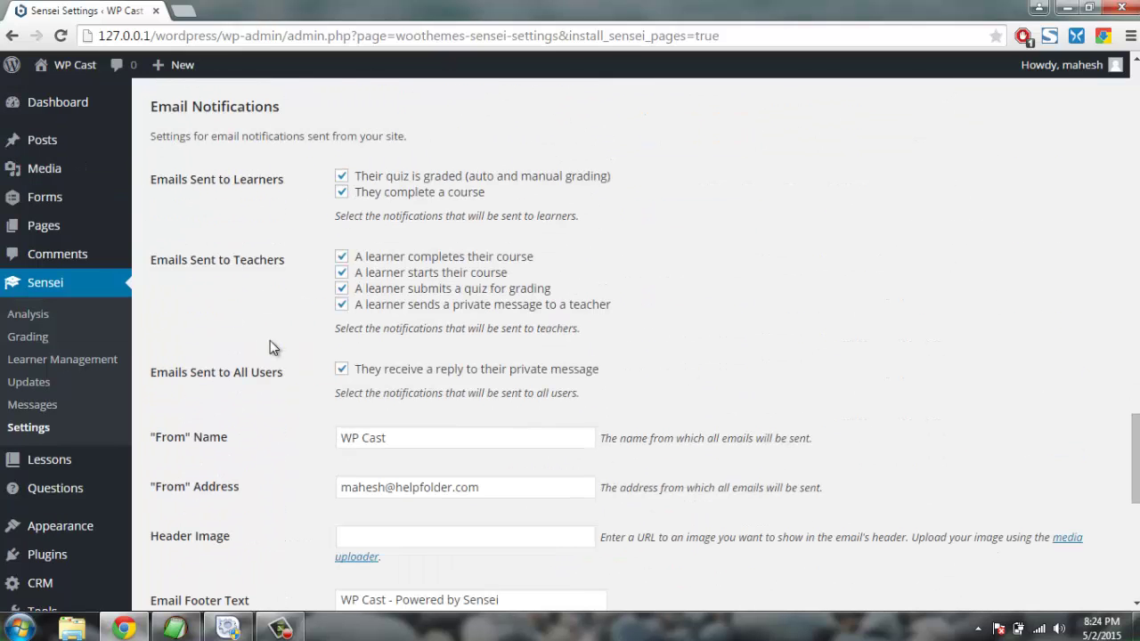
# Uncheck the learner emails and all four teacher notification emails under Email Notifications.
pyautogui.tripleClick(209, 105)
pyautogui.click(307, 114)
pyautogui.moveTo(175, 181); pyautogui.dragTo(275, 184)
pyautogui.click(276, 184)
pyautogui.click(342, 177)
pyautogui.click(342, 192)
pyautogui.click(341, 257)
pyautogui.click(342, 275)
pyautogui.click(341, 305)
# Re-enable the quiz-graded and course-completed emails to learners.
pyautogui.moveTo(174, 181); pyautogui.dragTo(300, 182)
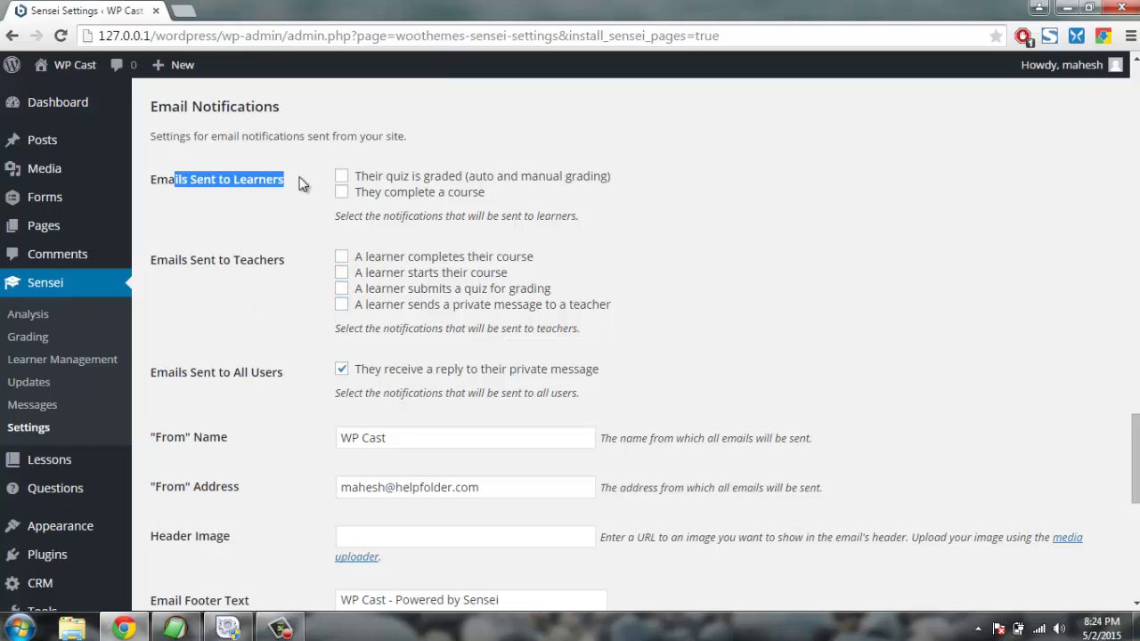
pyautogui.click(303, 182)
pyautogui.click(344, 196)
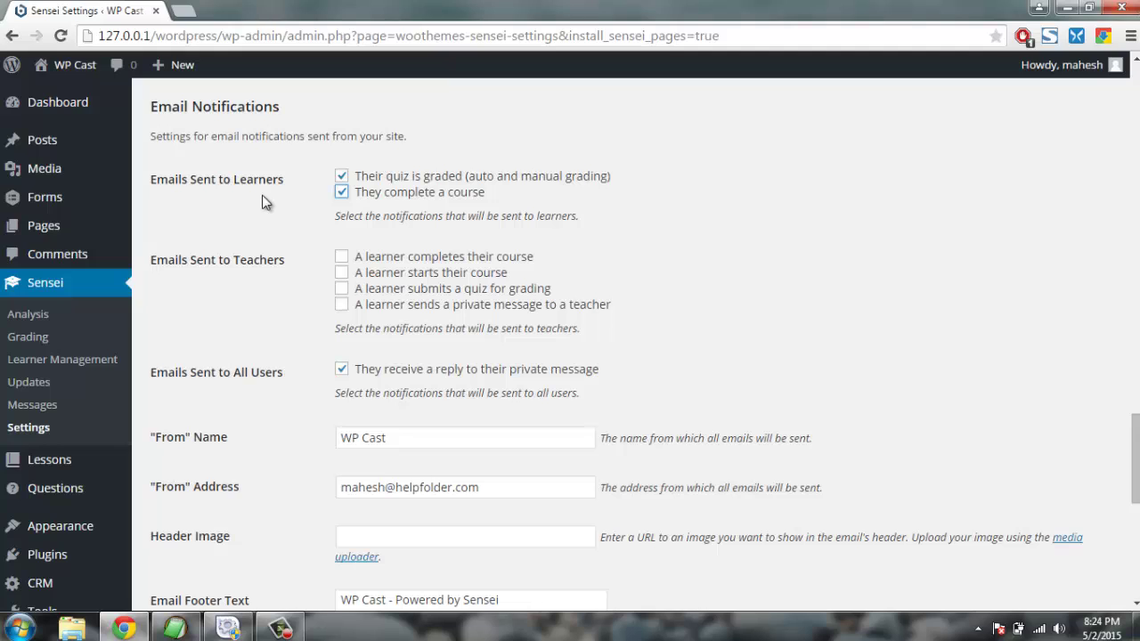
# Review the From address, Header Image, footer and learner profile settings further down.
pyautogui.scroll(-1, 262, 195)
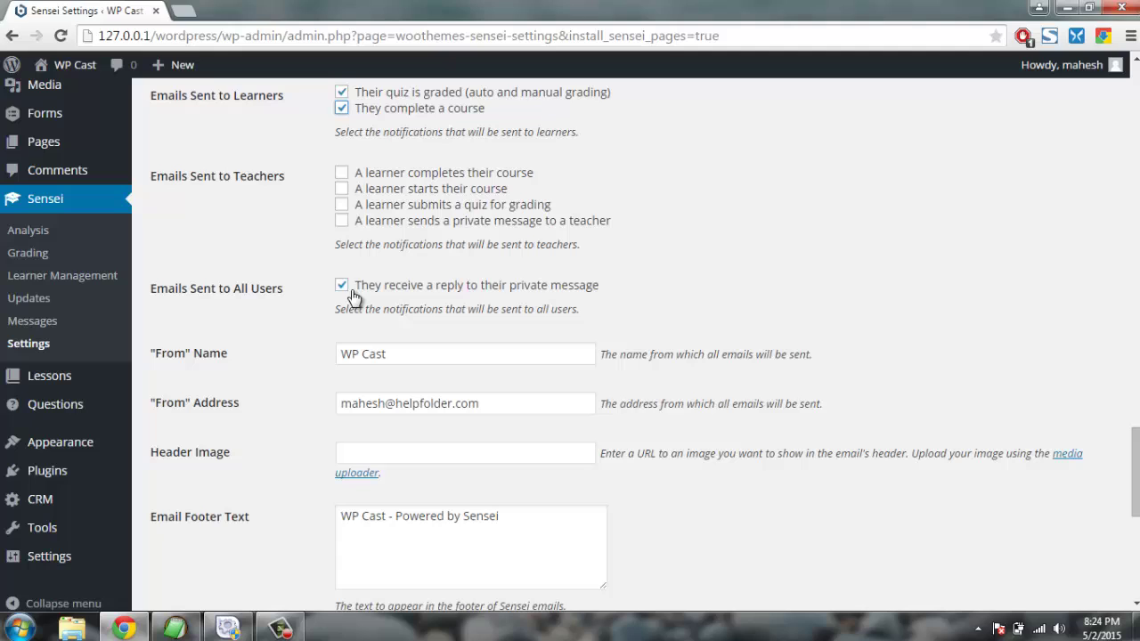
pyautogui.scroll(-1, 349, 287)
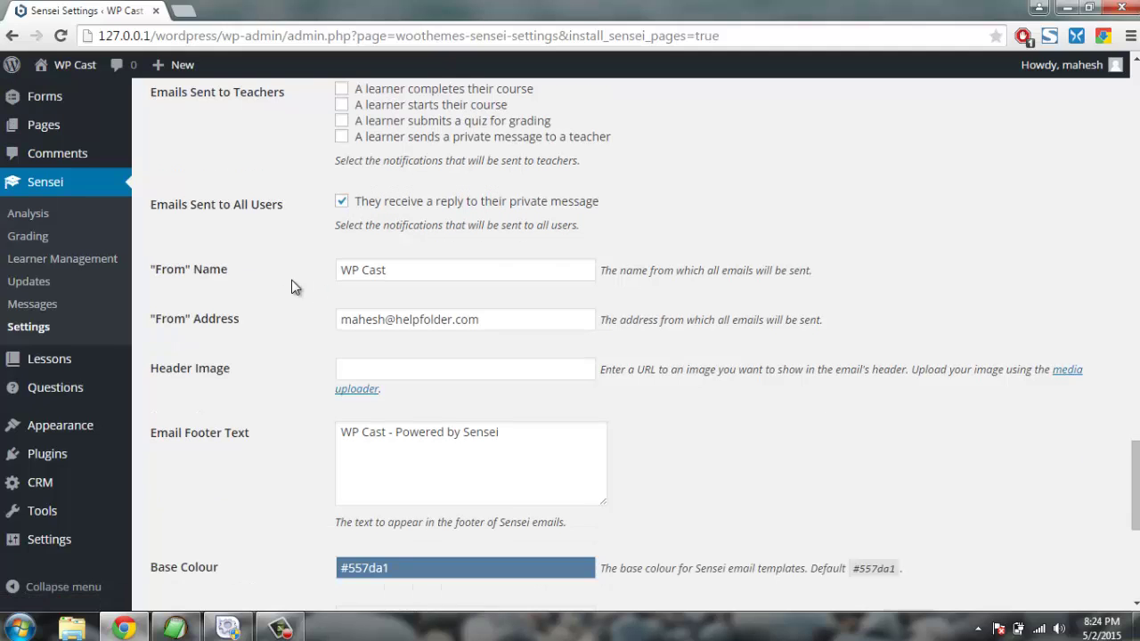
pyautogui.moveTo(406, 271); pyautogui.dragTo(321, 274)
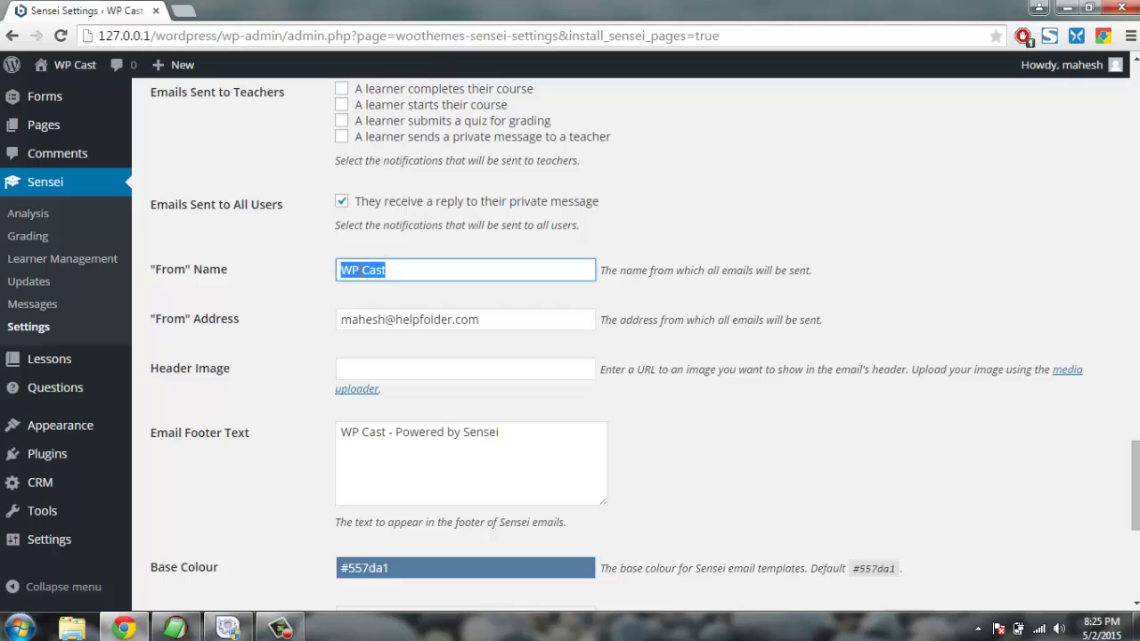
pyautogui.click(431, 319)
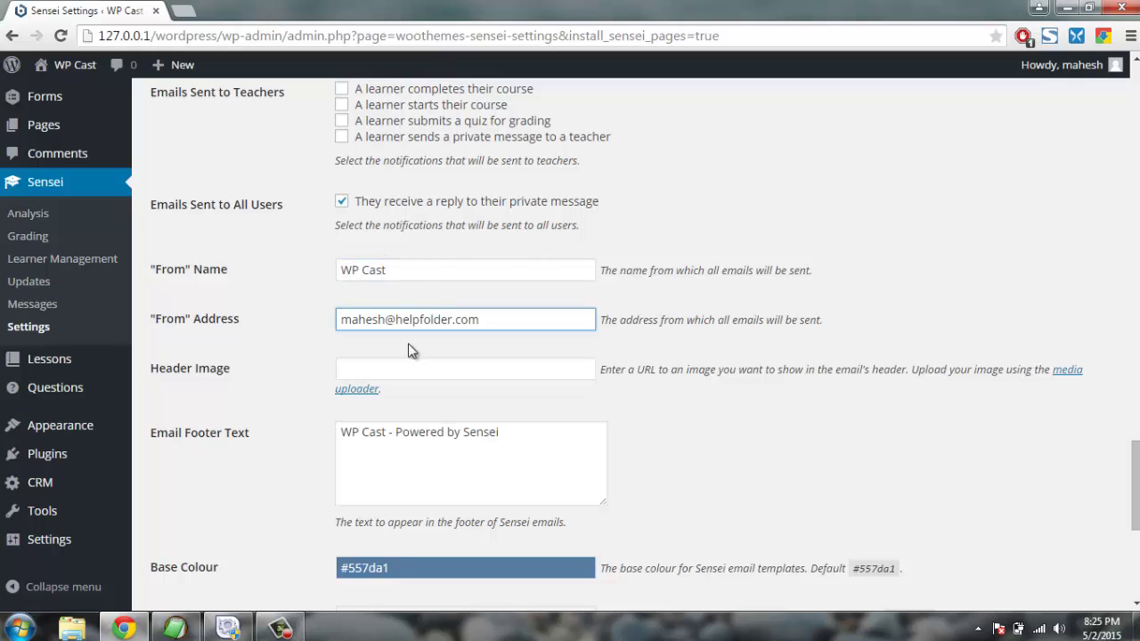
pyautogui.click(403, 367)
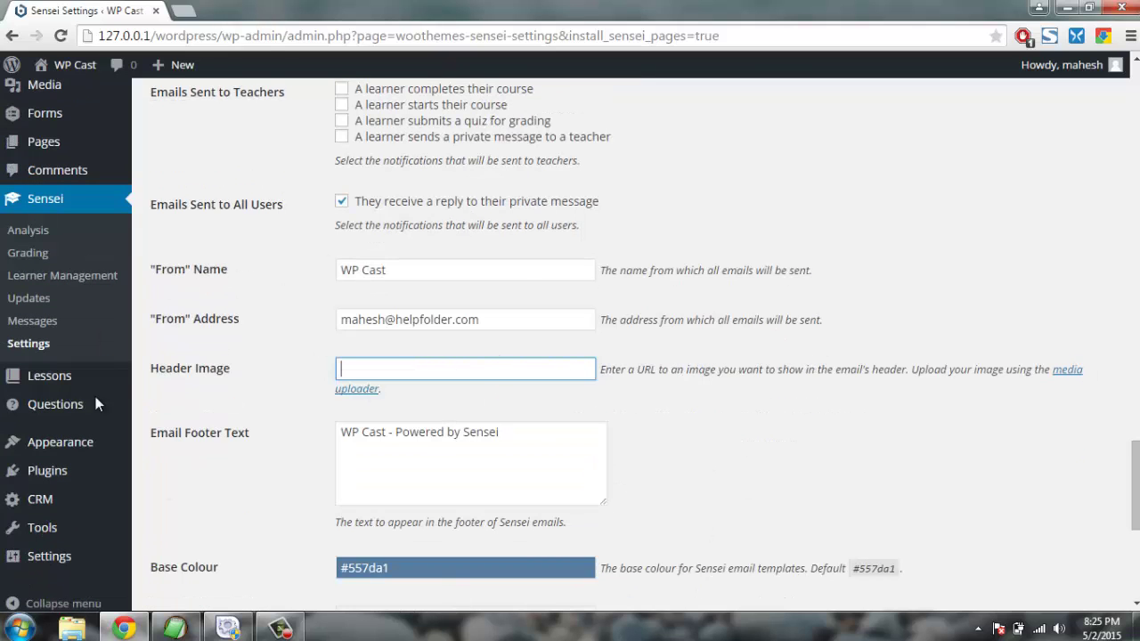
pyautogui.scroll(-3, 225, 390)
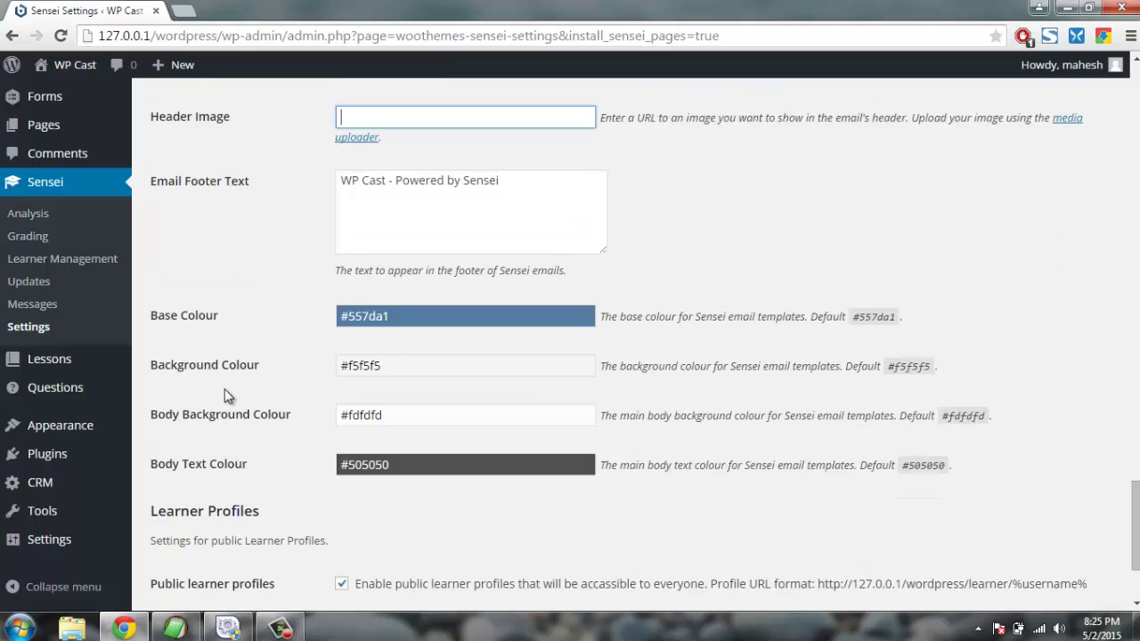
pyautogui.scroll(-1, 225, 389)
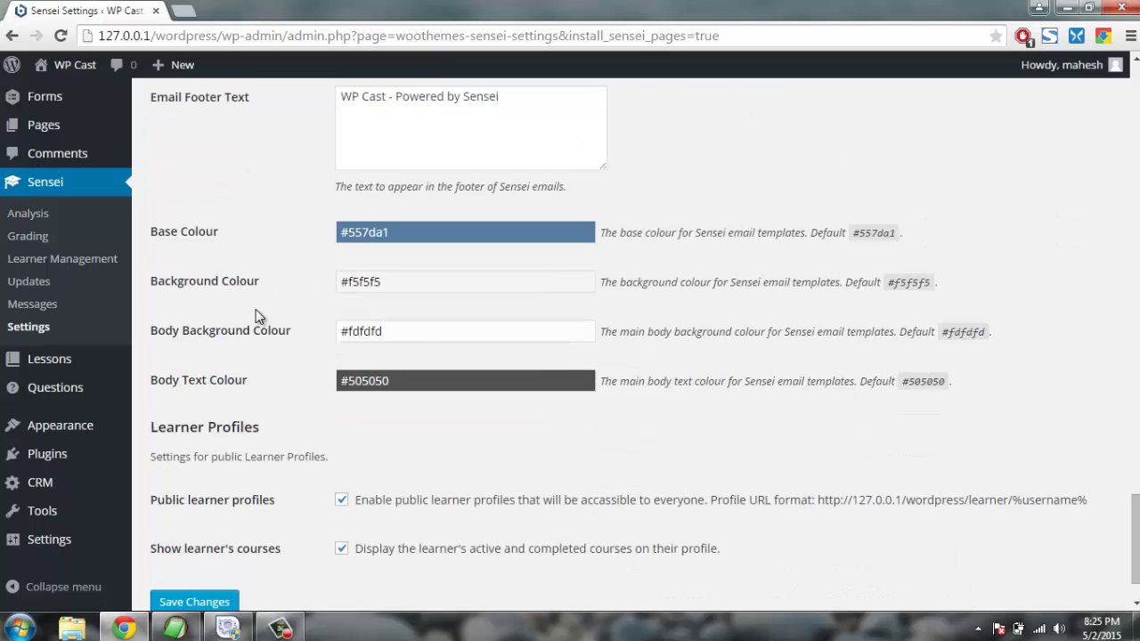
pyautogui.scroll(-1, 255, 309)
pyautogui.scroll(15, 256, 309)
pyautogui.scroll(10, 256, 316)
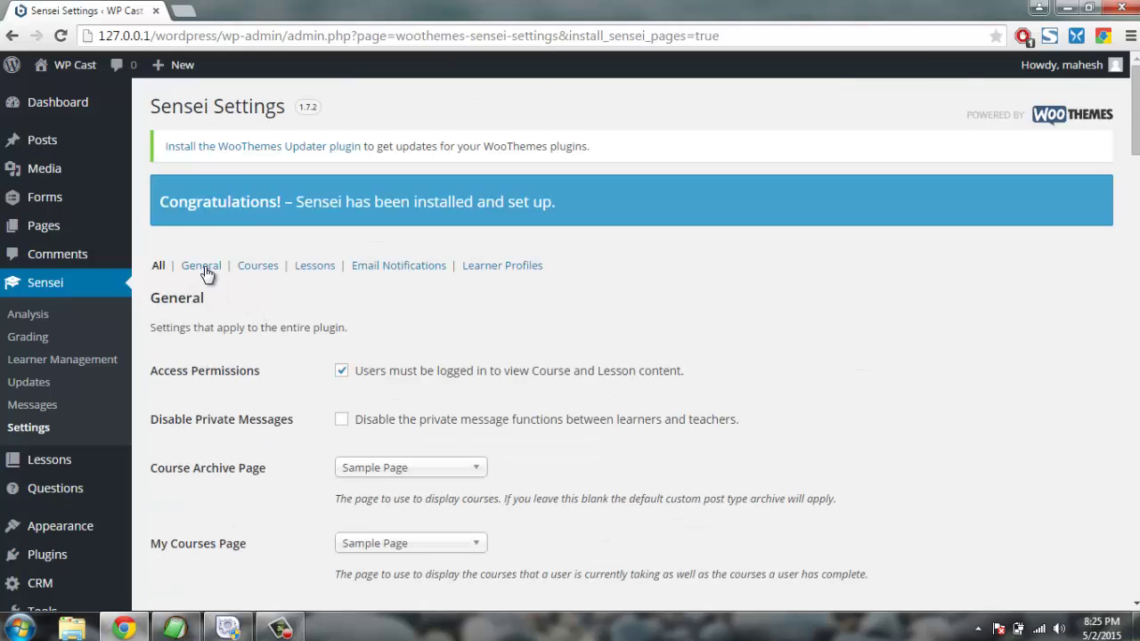
# Browse the General, Courses, Lessons, Email Notifications and Learner Profiles settings sections.
pyautogui.click(203, 267)
pyautogui.click(256, 269)
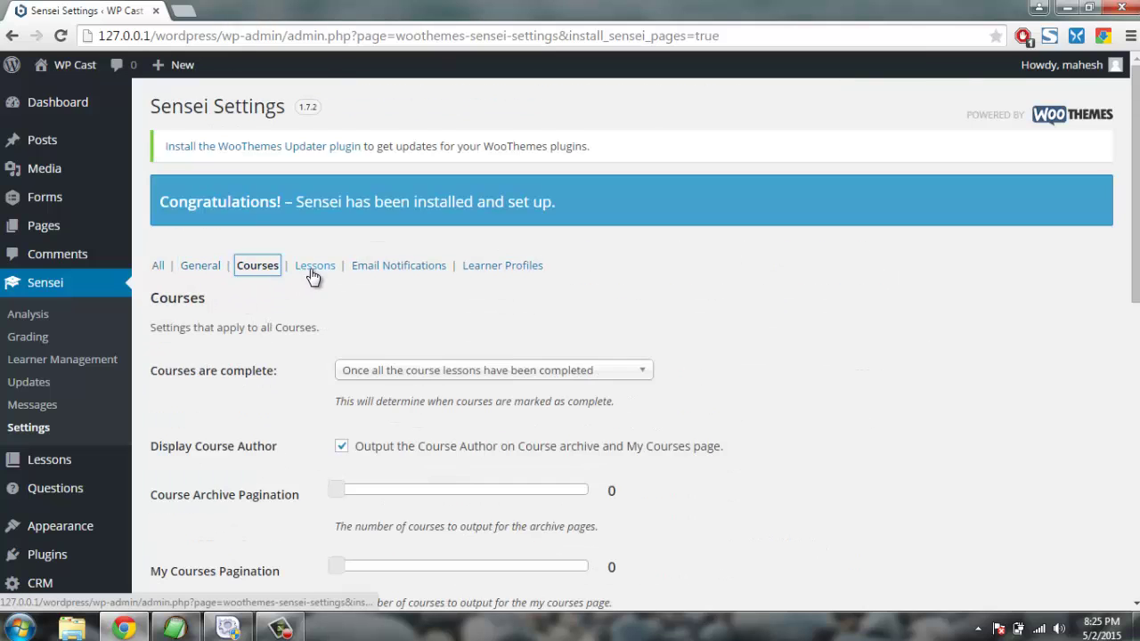
pyautogui.click(314, 270)
pyautogui.click(396, 269)
pyautogui.click(505, 267)
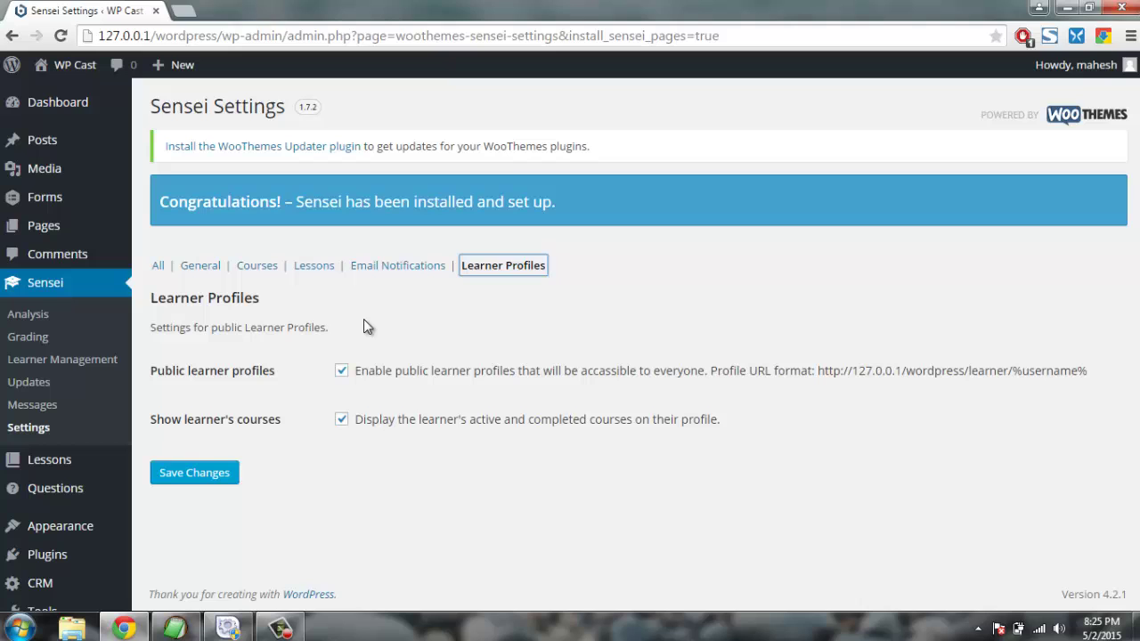
# Return to all Sensei settings, scroll through them, and open Sensei Analysis.
pyautogui.click(159, 266)
pyautogui.scroll(-10, 310, 306)
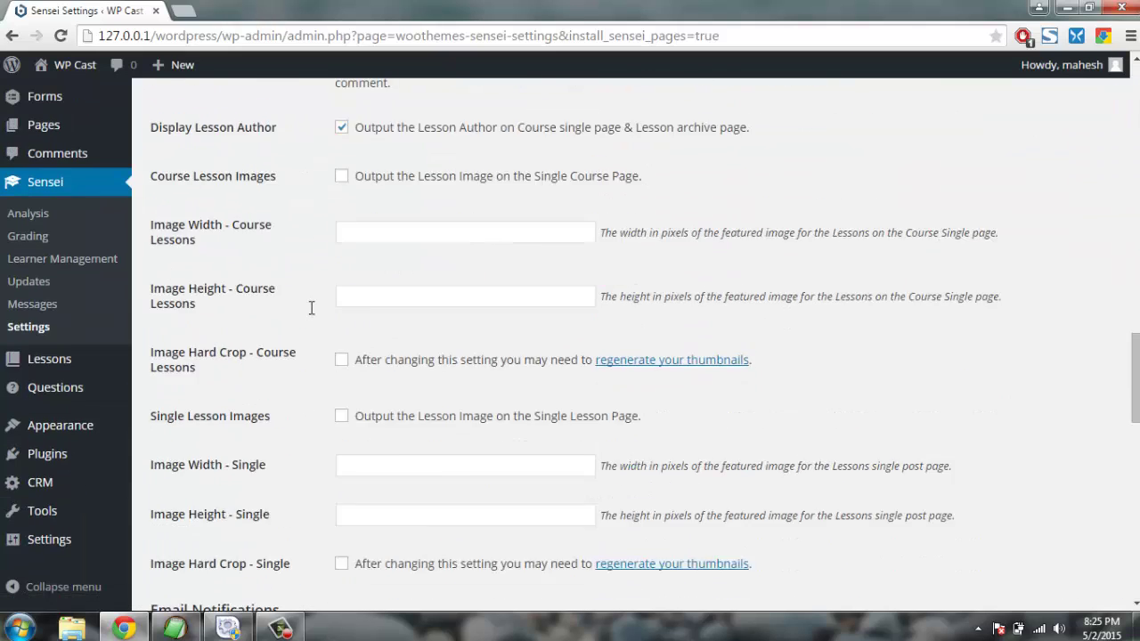
pyautogui.scroll(-12, 311, 308)
pyautogui.scroll(8, 310, 307)
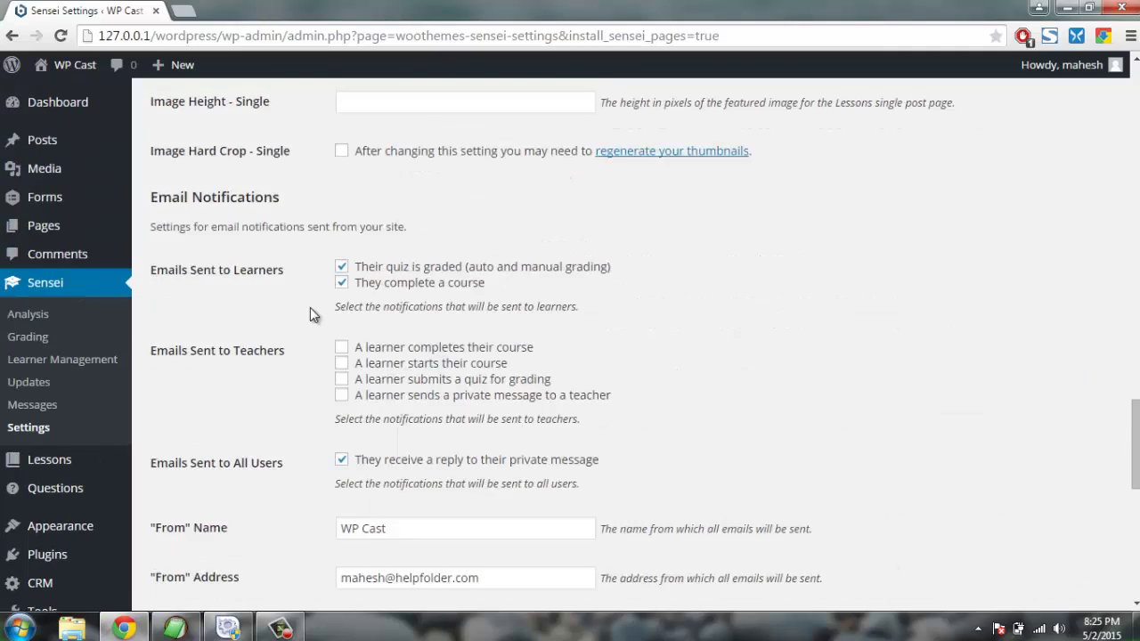
pyautogui.scroll(10, 309, 307)
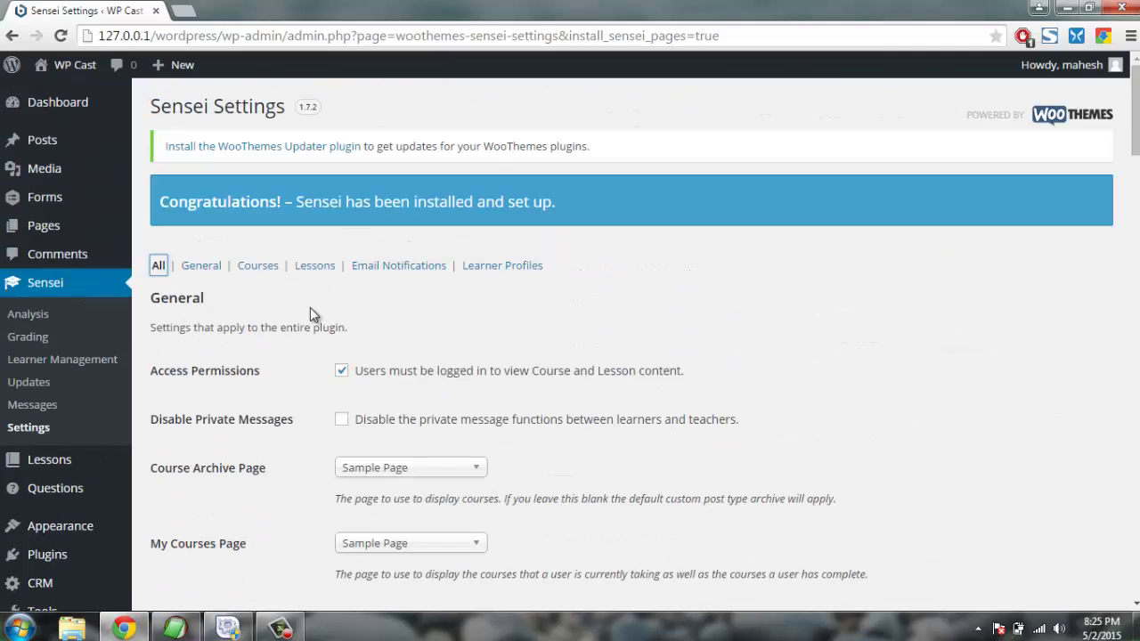
pyautogui.click(28, 313)
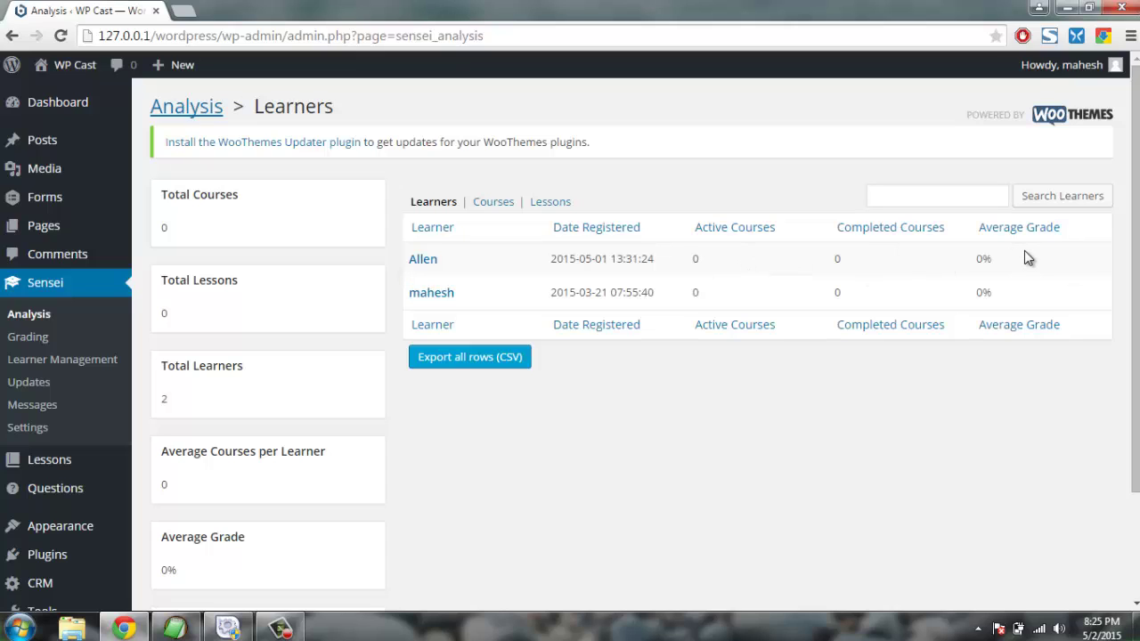
# Check the Analysis totals (2 learners, 0 courses) and open Sensei Grading.
pyautogui.moveTo(161, 228); pyautogui.dragTo(203, 240)
pyautogui.scroll(-1, 287, 346)
pyautogui.moveTo(161, 402); pyautogui.dragTo(229, 409)
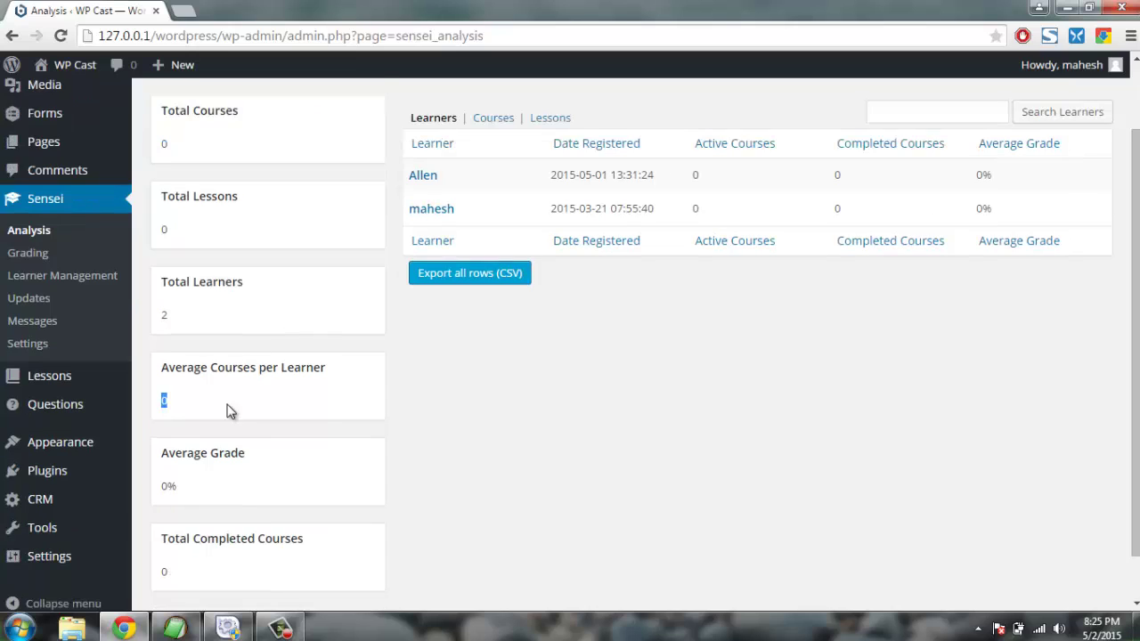
pyautogui.scroll(-1, 318, 351)
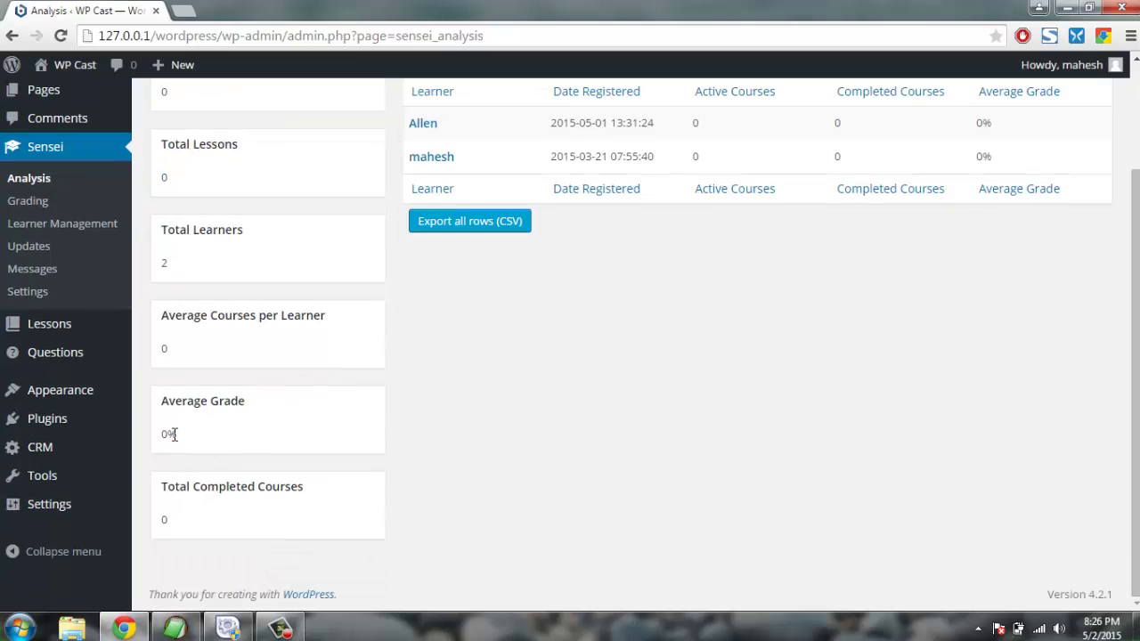
pyautogui.scroll(2, 256, 405)
pyautogui.scroll(-1, 305, 335)
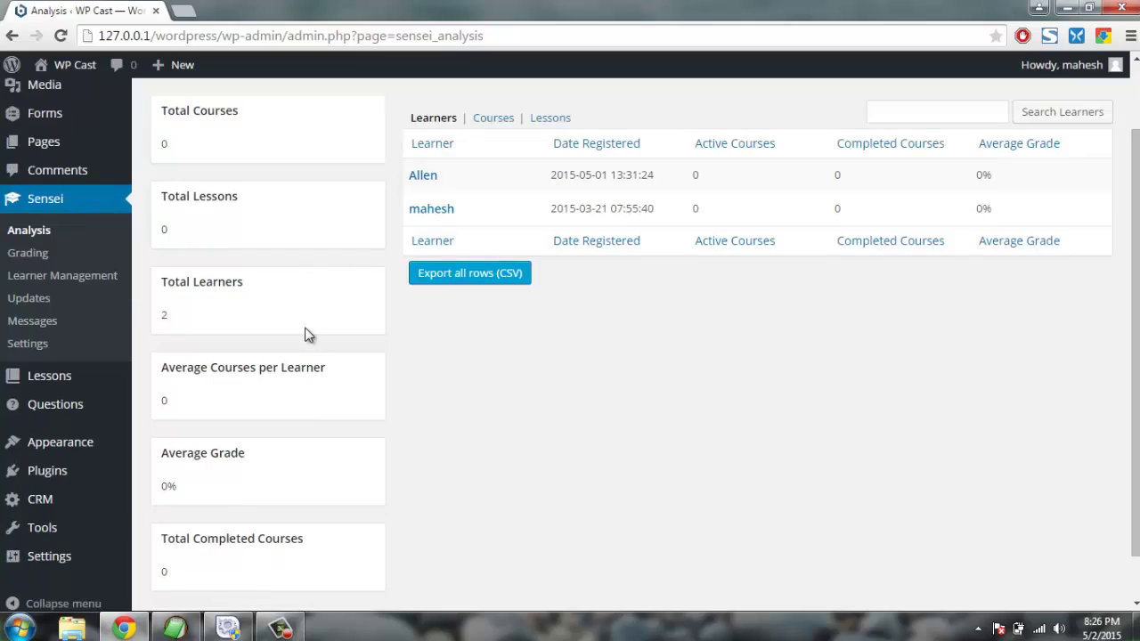
pyautogui.click(28, 252)
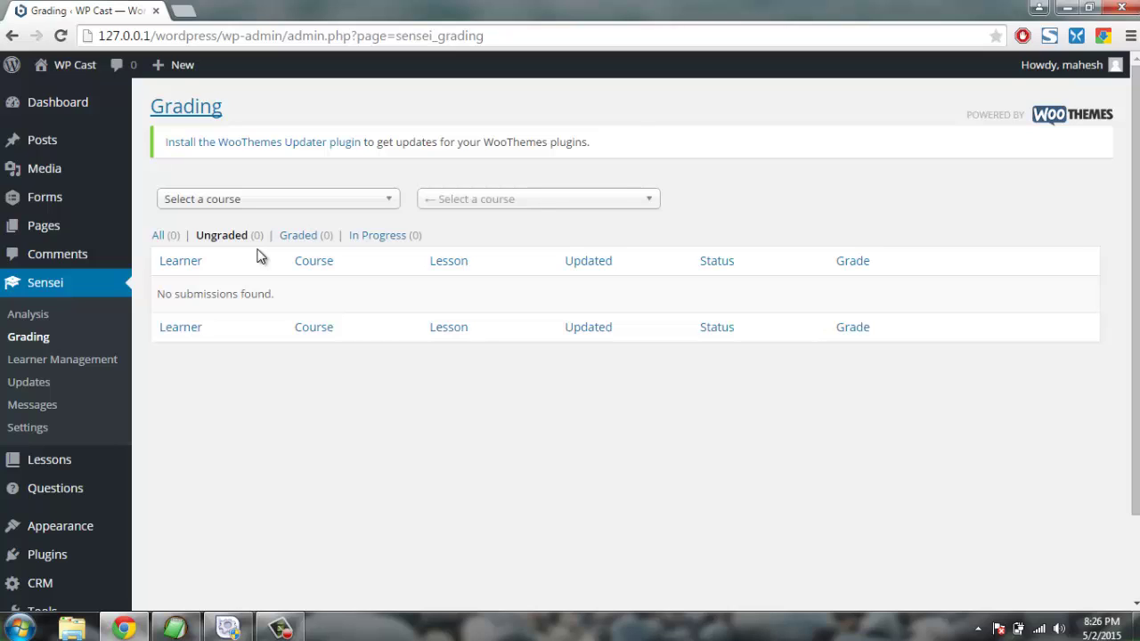
# Open Sensei Learner Management, which lists no courses under All Course Categories.
pyautogui.click(93, 359)
pyautogui.scroll(-1, 369, 352)
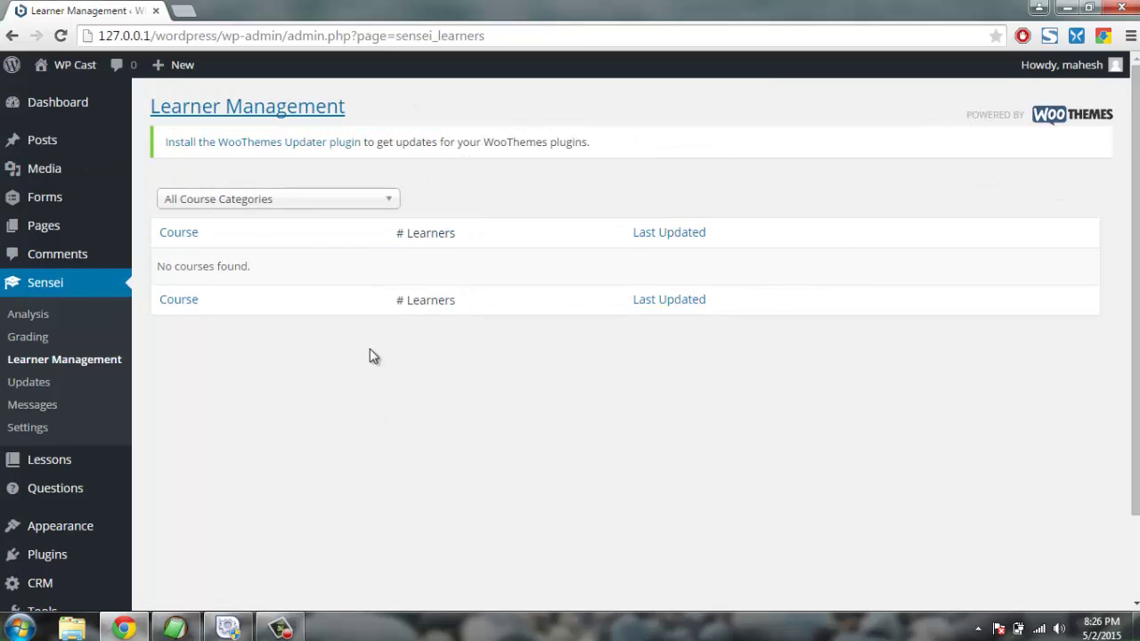
# Leave the course category filter unchanged and go to the Sensei Updates page.
pyautogui.click(263, 205)
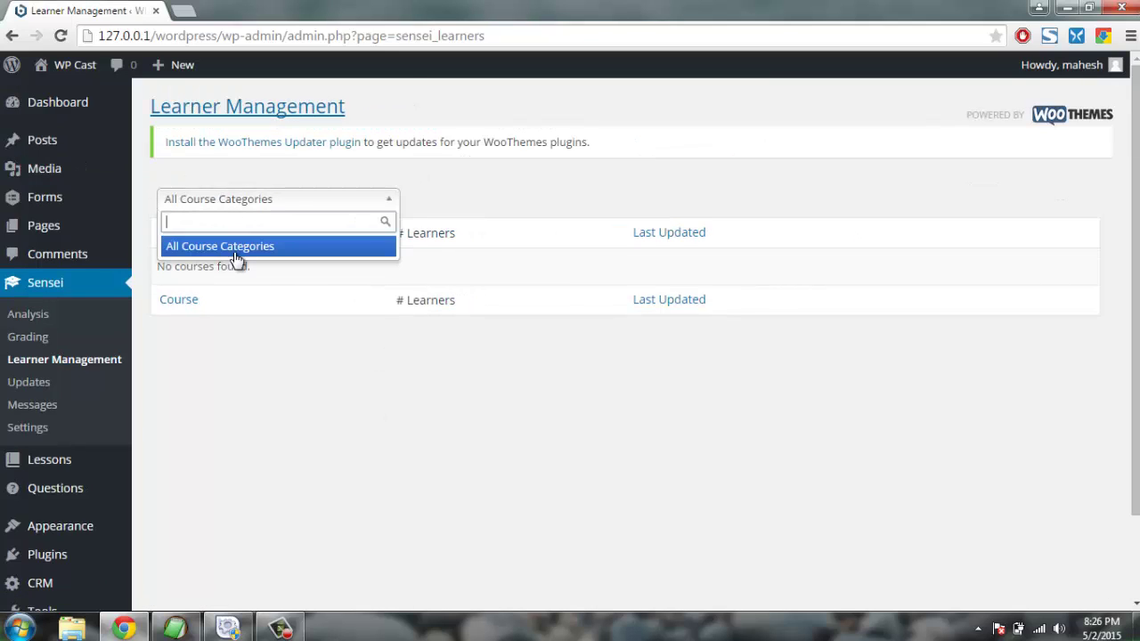
pyautogui.click(499, 205)
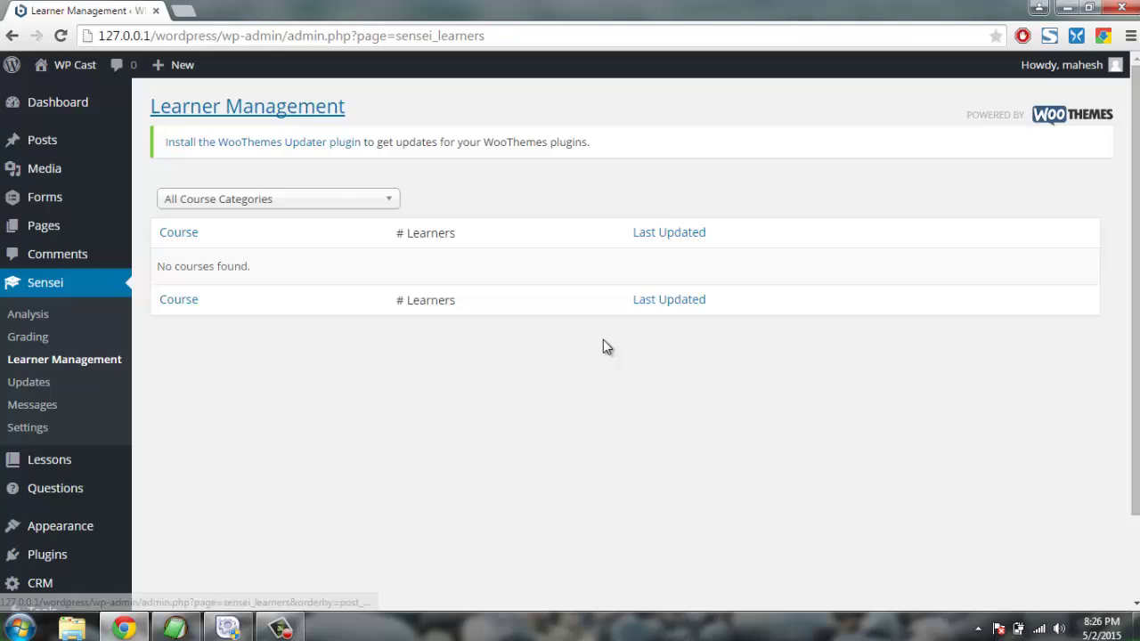
pyautogui.scroll(-2, 514, 326)
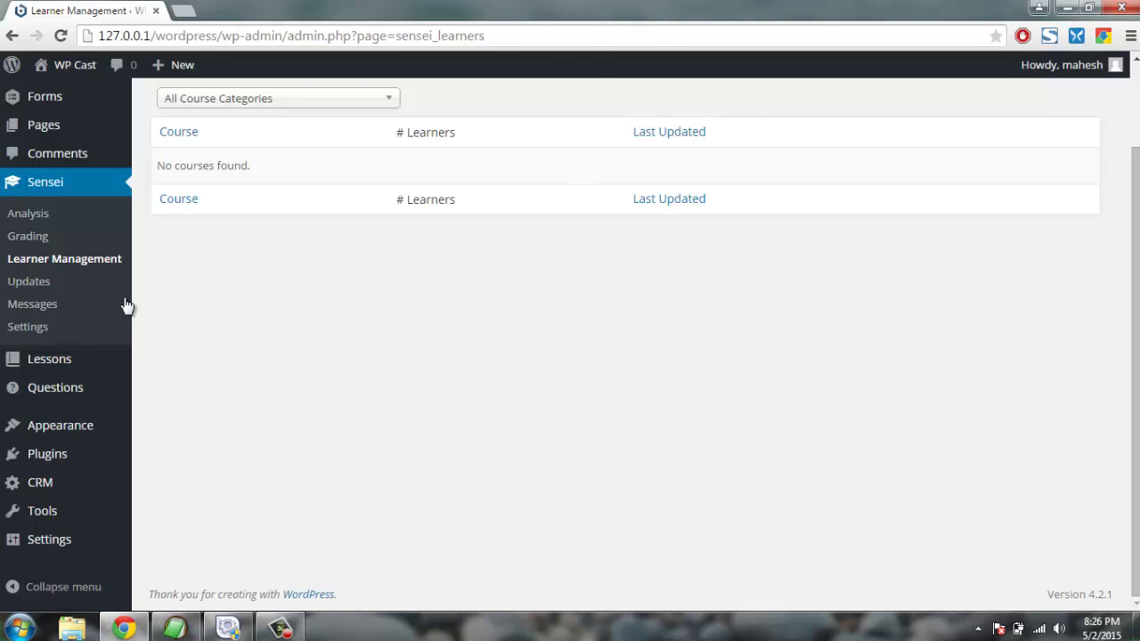
pyautogui.click(42, 287)
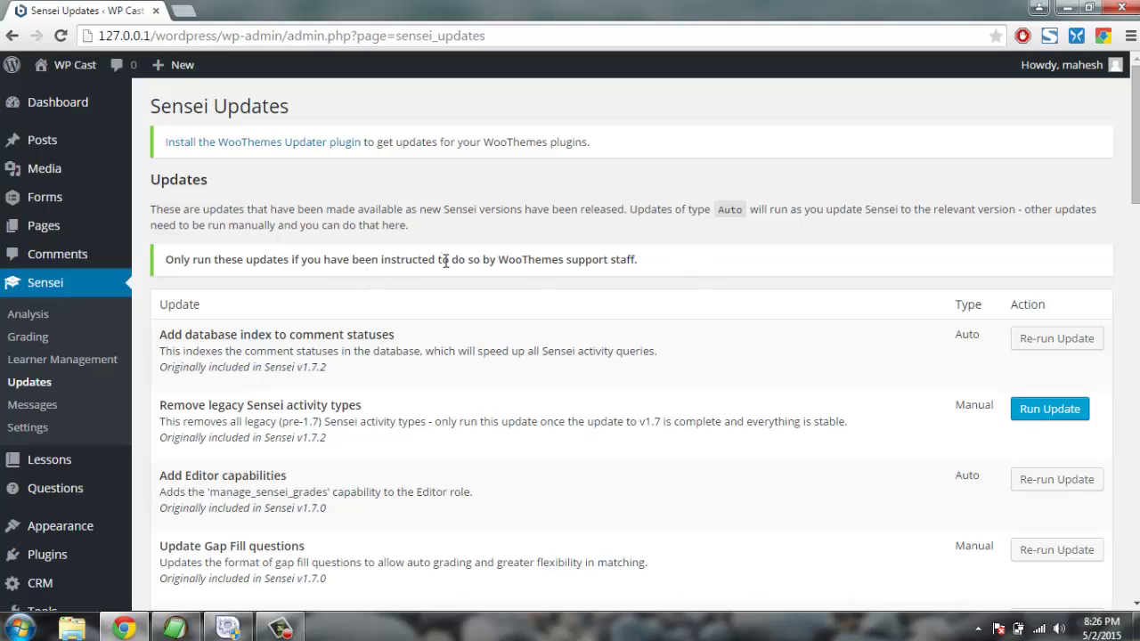
# Review the Sensei Updates list without running any, then go to the empty Messages page.
pyautogui.scroll(-5, 589, 258)
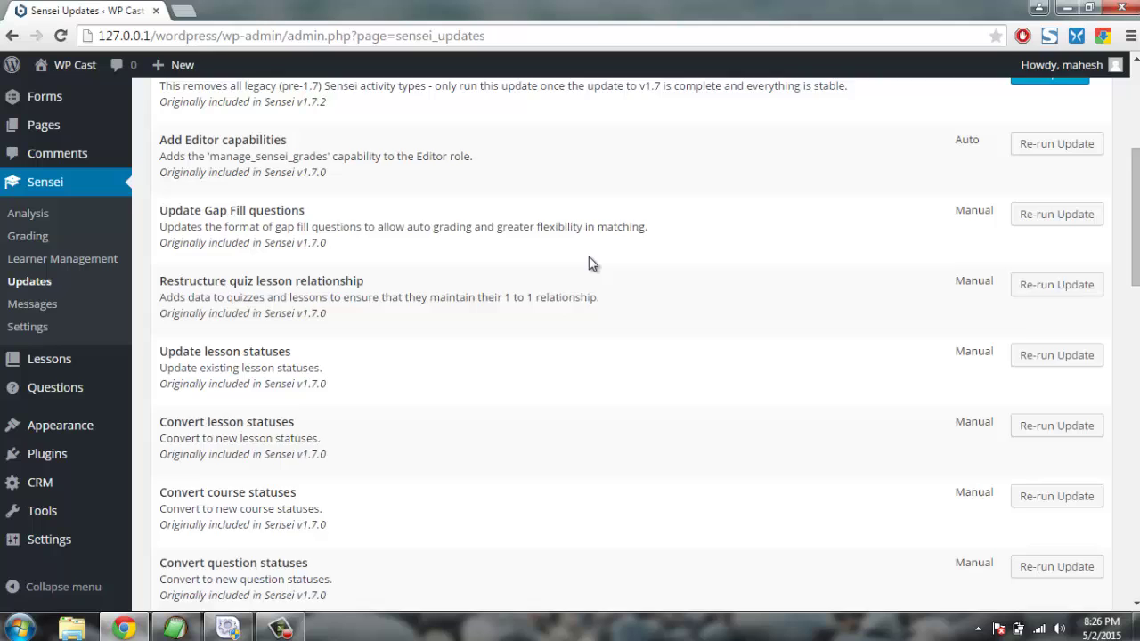
pyautogui.scroll(-13, 589, 263)
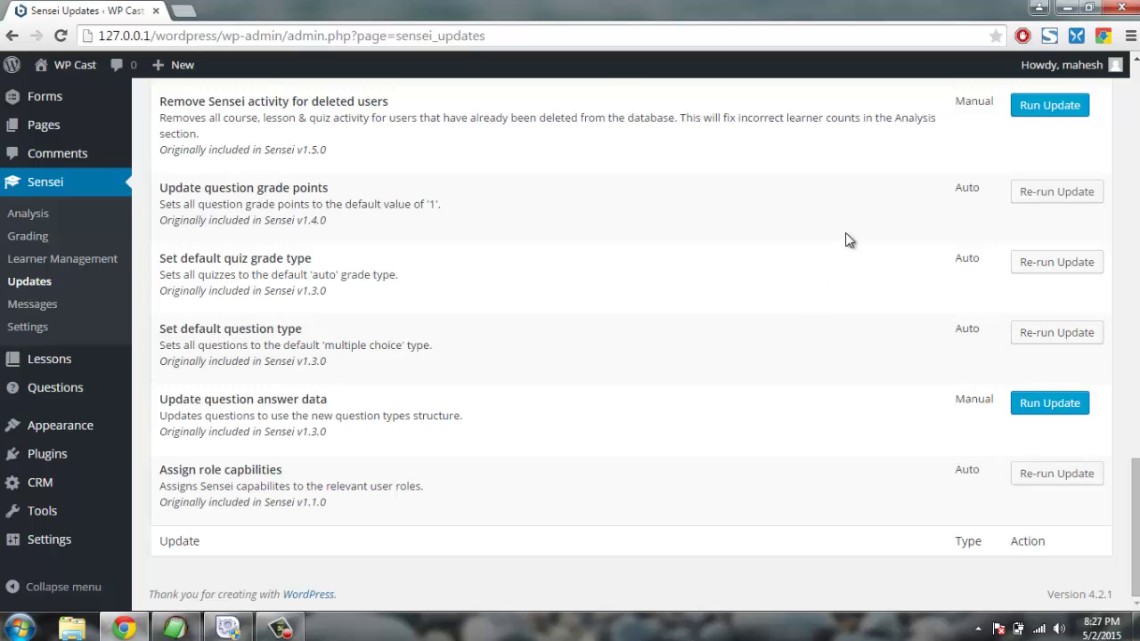
pyautogui.scroll(15, 847, 240)
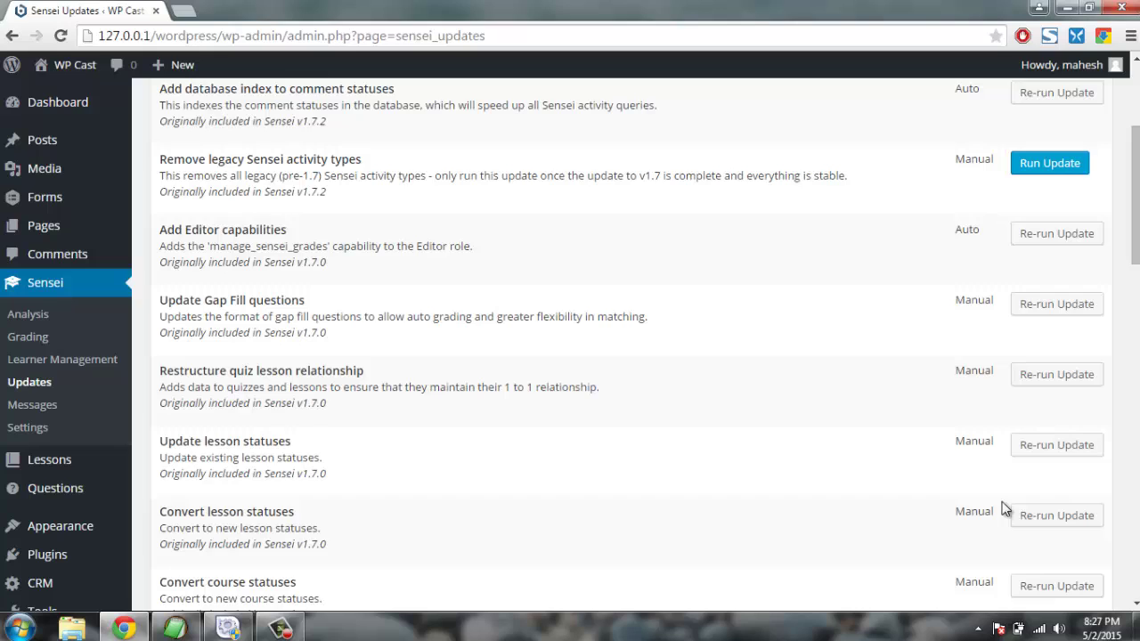
pyautogui.scroll(3, 755, 302)
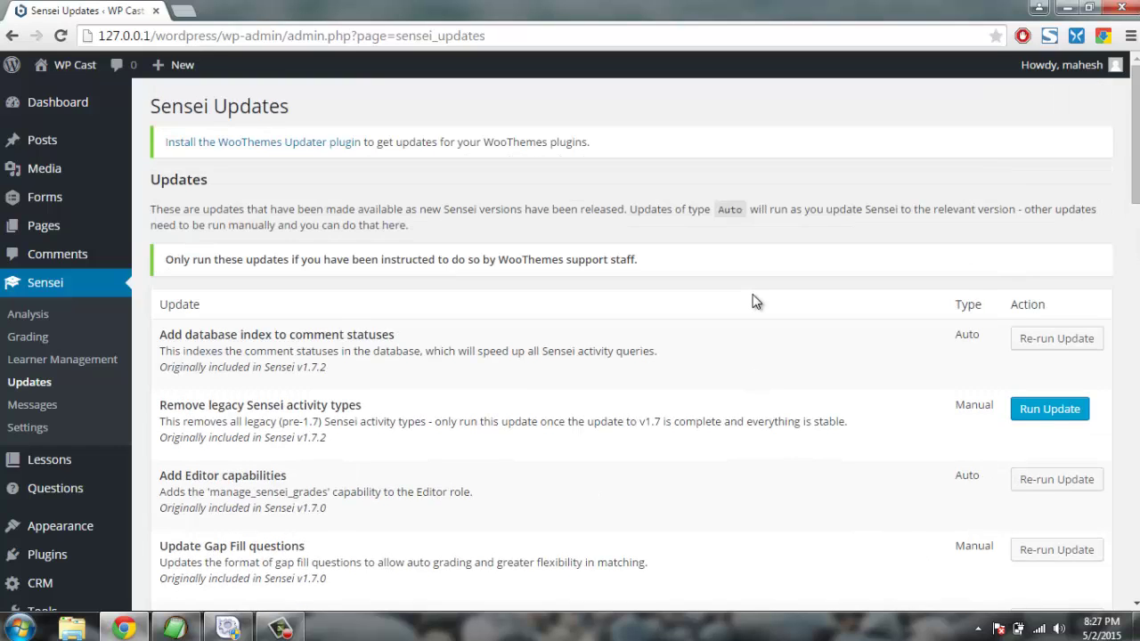
pyautogui.click(32, 404)
pyautogui.scroll(-4, 624, 246)
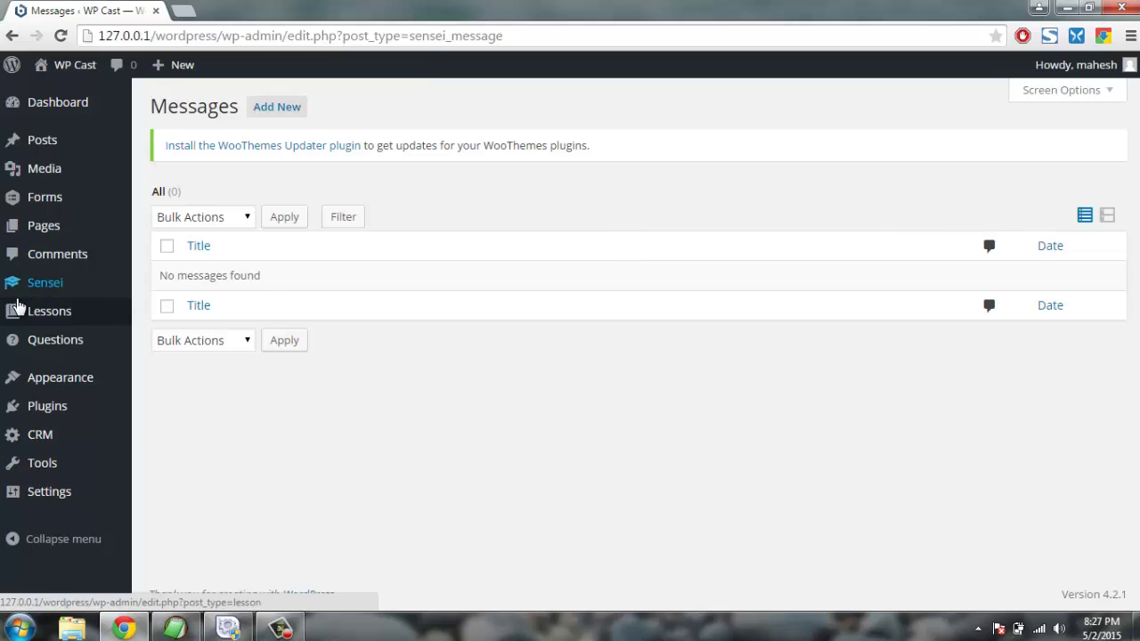
# Navigate from the empty Messages page through the Sensei menus to Lessons > All Lessons.
pyautogui.moveTo(81, 283)
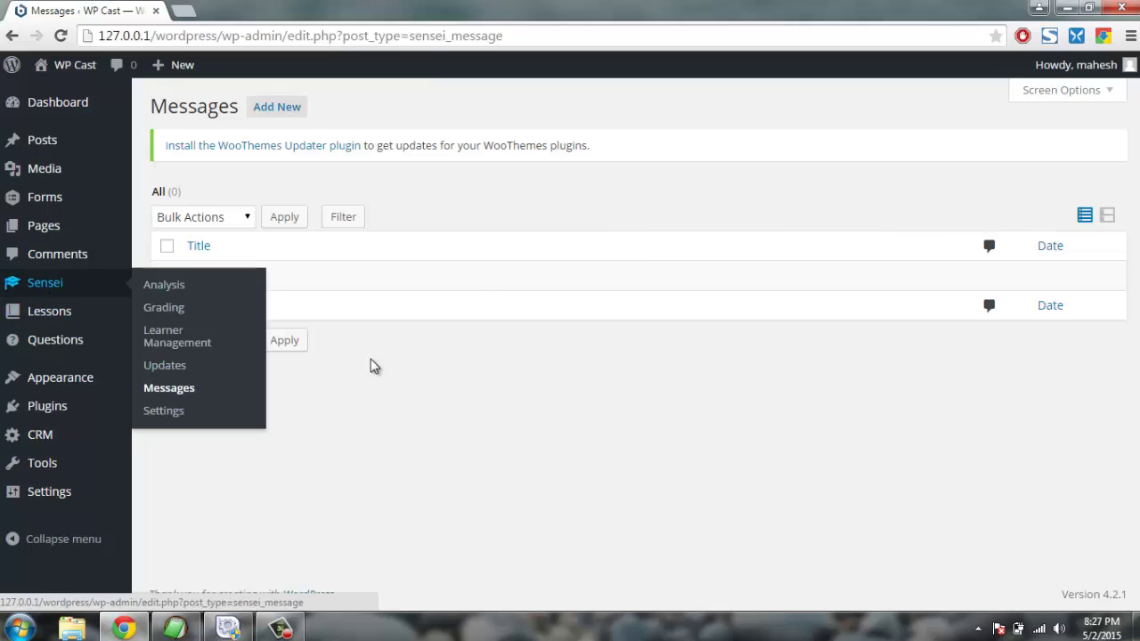
pyautogui.moveTo(178, 275); pyautogui.dragTo(262, 277)
pyautogui.click(264, 279)
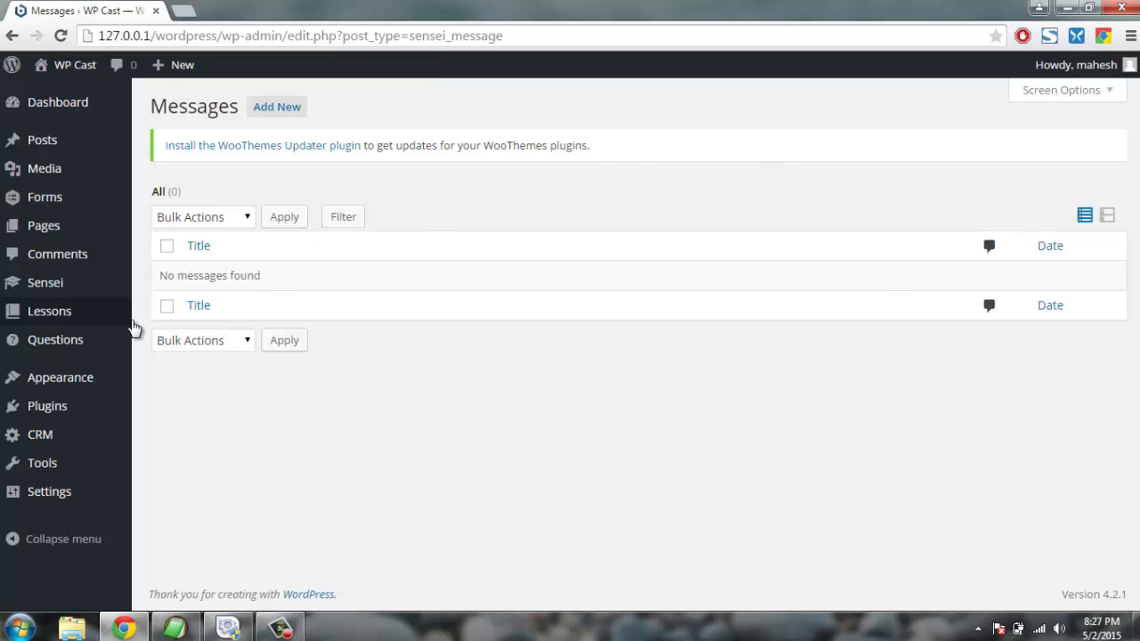
pyautogui.moveTo(111, 338)
pyautogui.moveTo(85, 290)
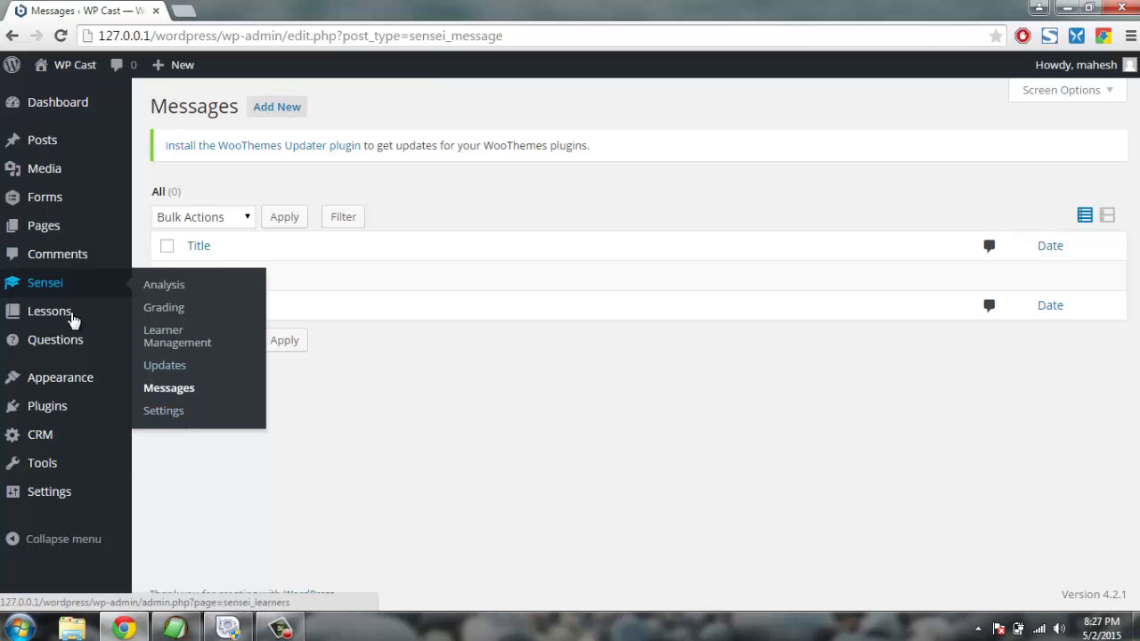
pyautogui.moveTo(47, 317)
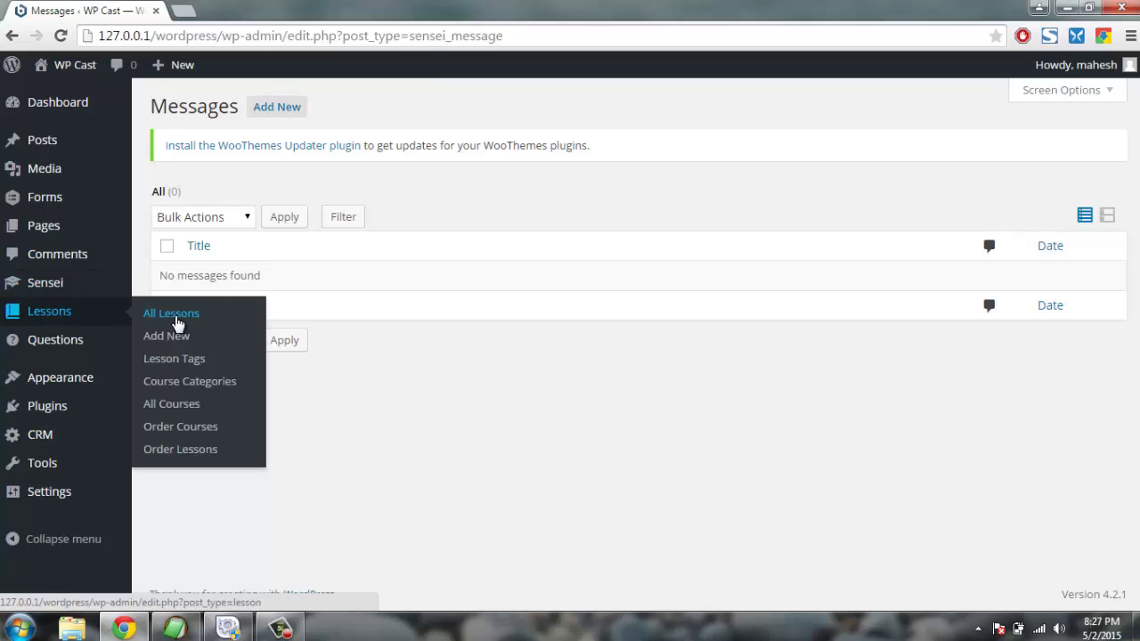
pyautogui.click(243, 318)
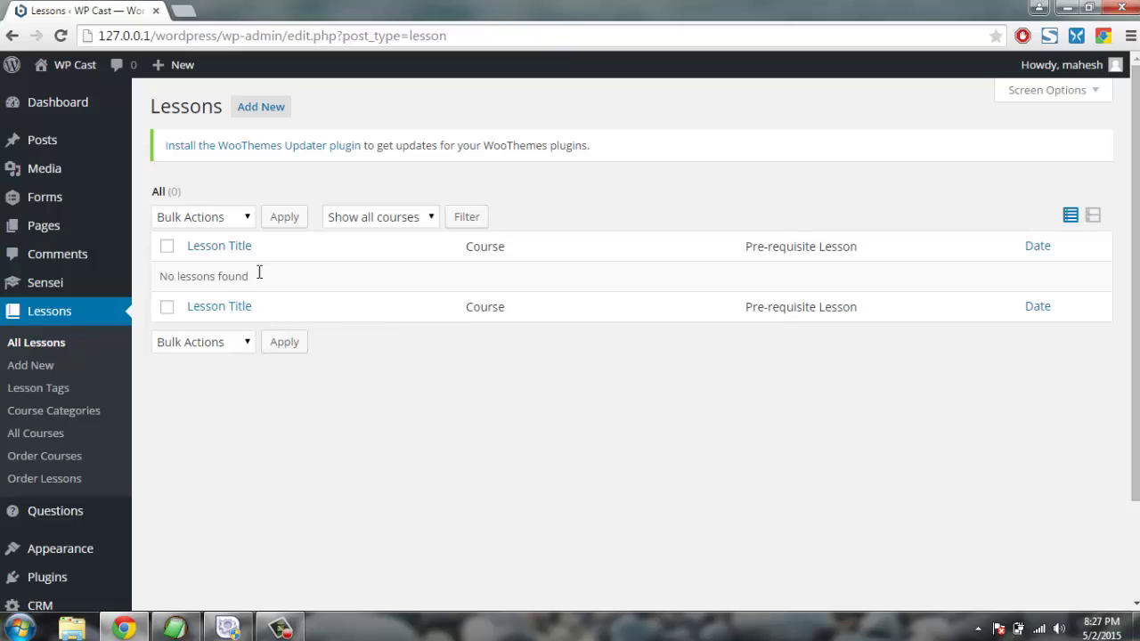
# Highlight and review the 'No lessons found' notice on the empty Lessons list.
pyautogui.moveTo(259, 273); pyautogui.dragTo(167, 276)
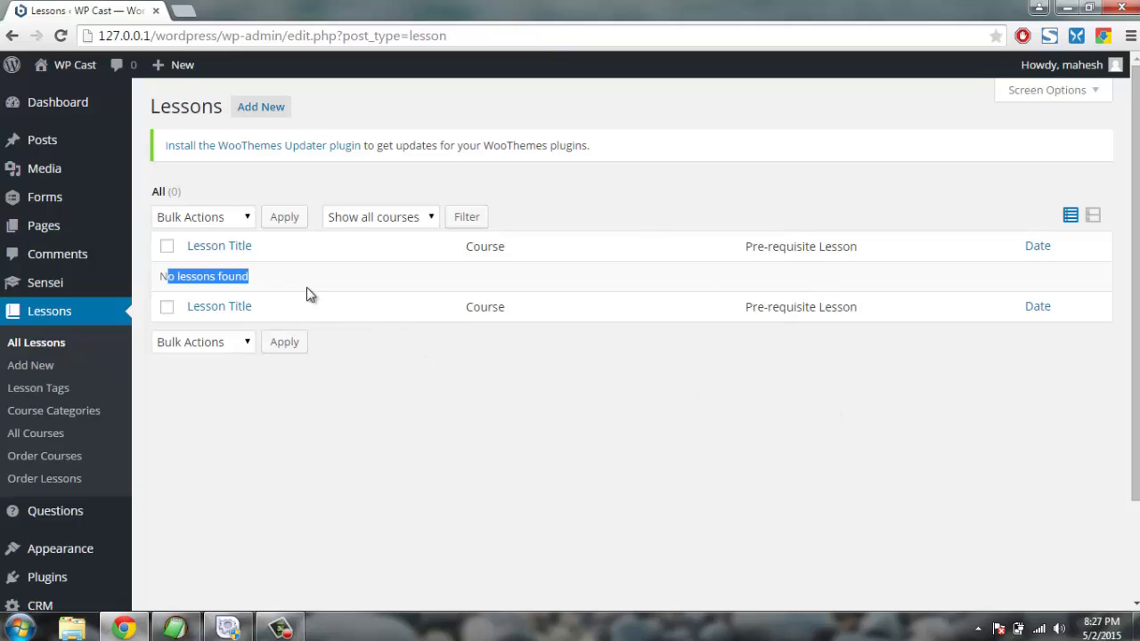
pyautogui.click(232, 268)
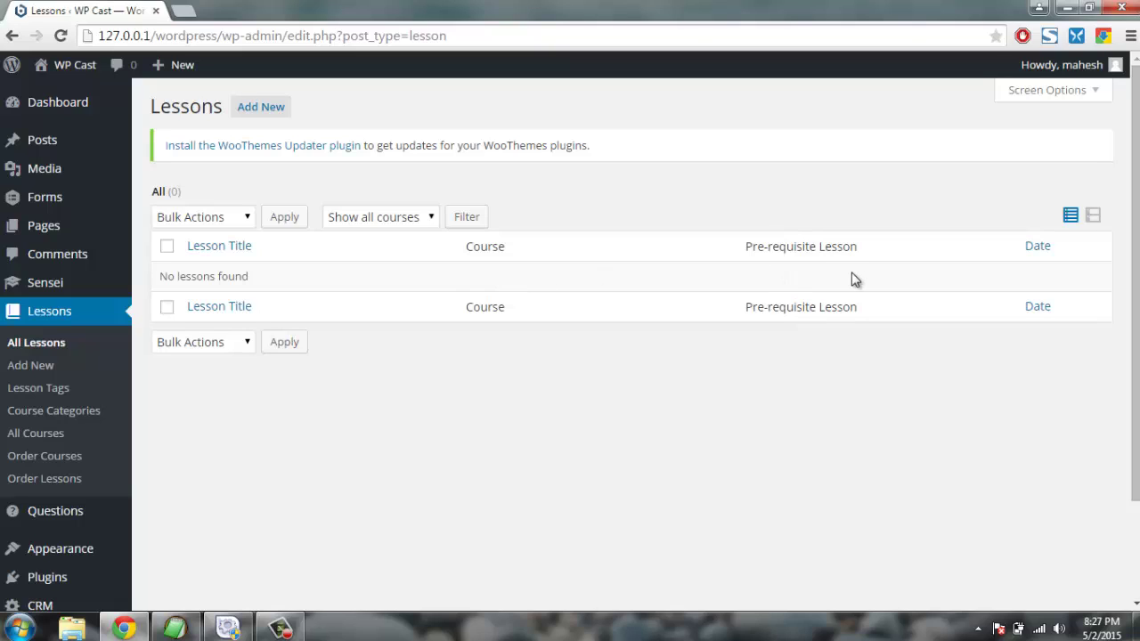
# Create a new lesson titled 'Lesson 1'.
pyautogui.click(43, 366)
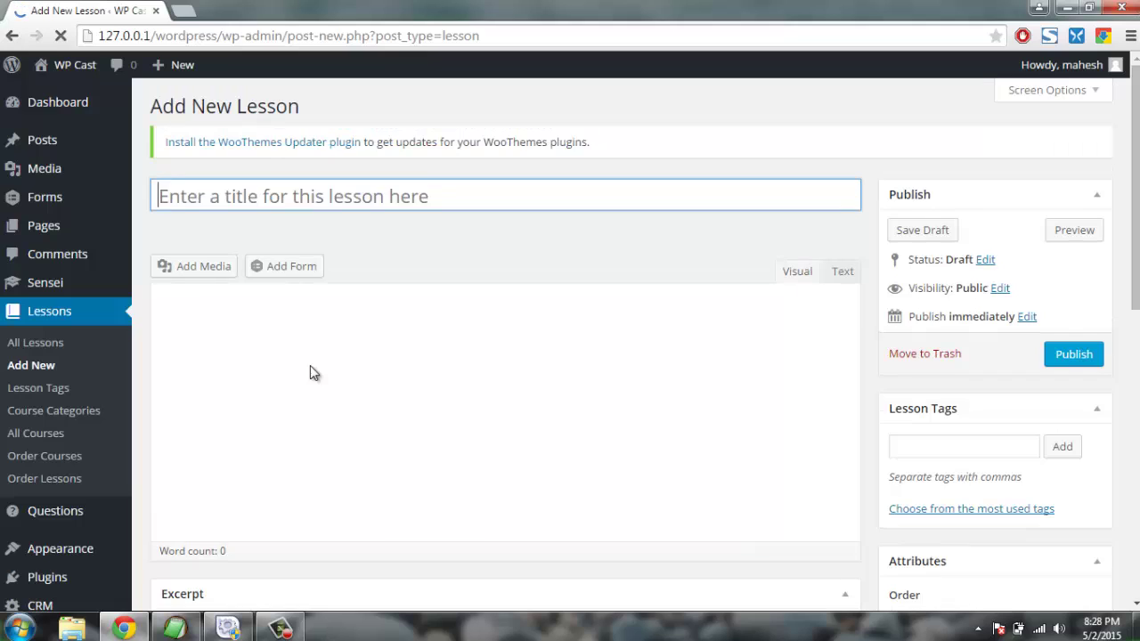
pyautogui.write('Lesson 1')
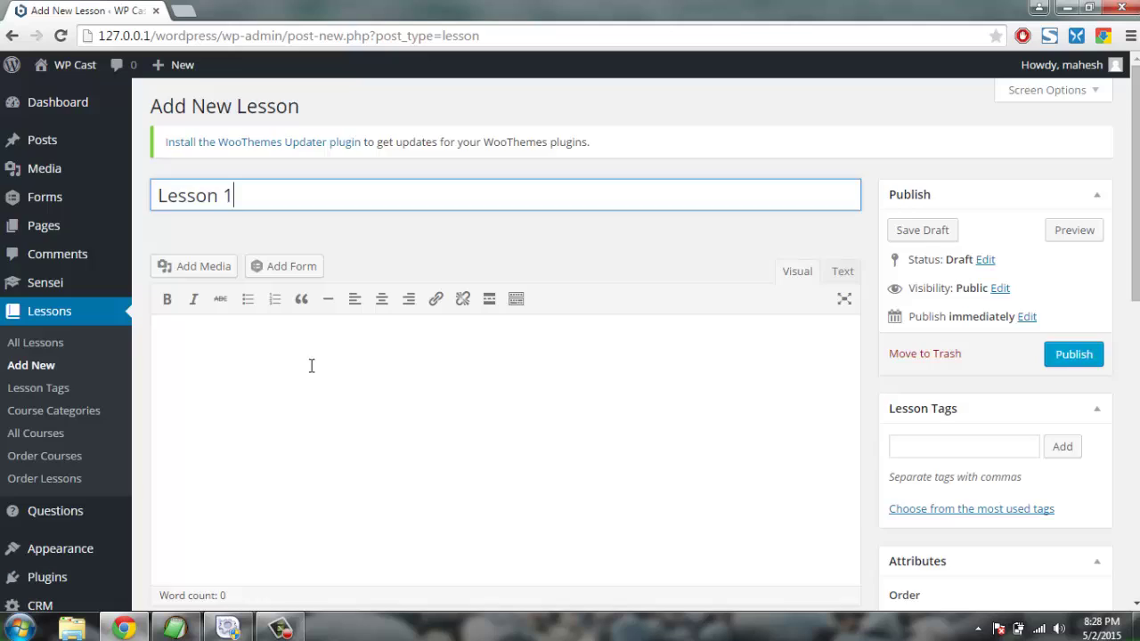
pyautogui.scroll(-2, 312, 365)
# Write the lesson body 'This is lesson 1 for the sensei plugin.' and scroll to Lesson Information.
pyautogui.click(279, 196)
pyautogui.write('T')
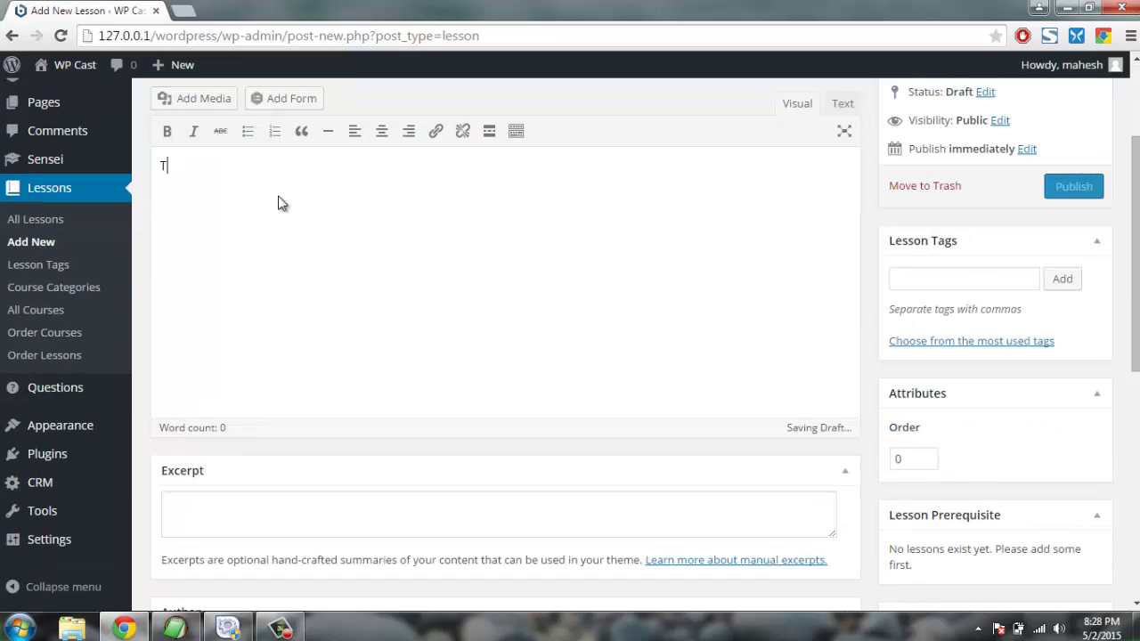
pyautogui.write('his ')
pyautogui.write('lesson')
pyautogui.press('BackSpace')
pyautogui.press('BackSpace')
pyautogui.press('BackSpace')
pyautogui.press('BackSpace')
pyautogui.press('BackSpace')
pyautogui.press('BackSpace')
pyautogui.write('is le')
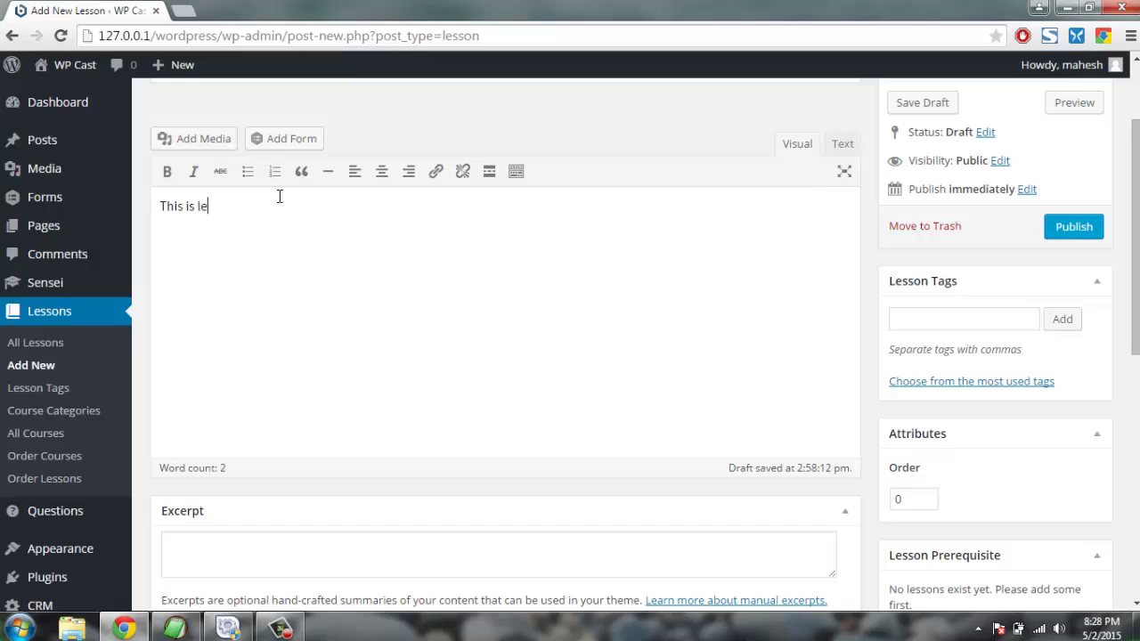
pyautogui.write('sson 1 for the sen')
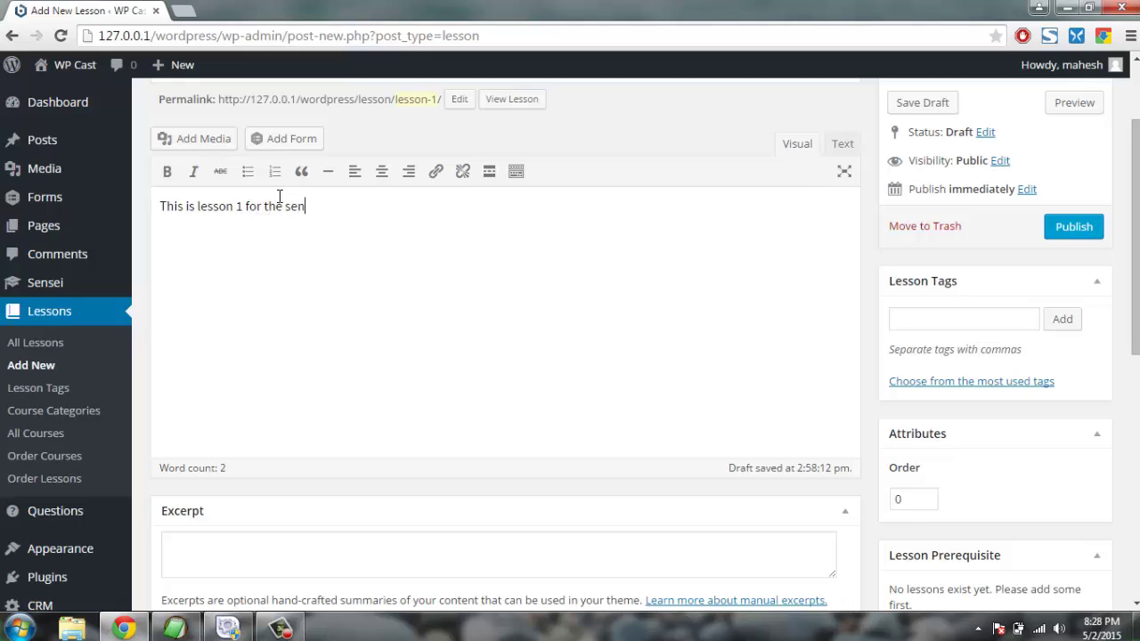
pyautogui.write('sei plugin.')
pyautogui.scroll(-2, 237, 333)
pyautogui.click(221, 386)
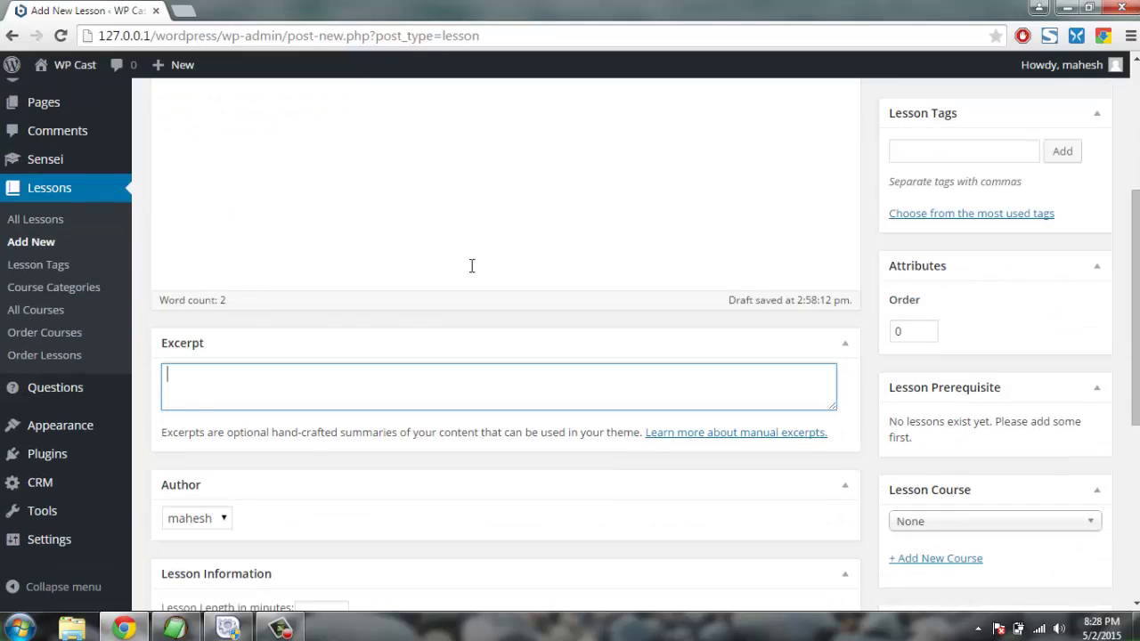
pyautogui.scroll(-3, 472, 266)
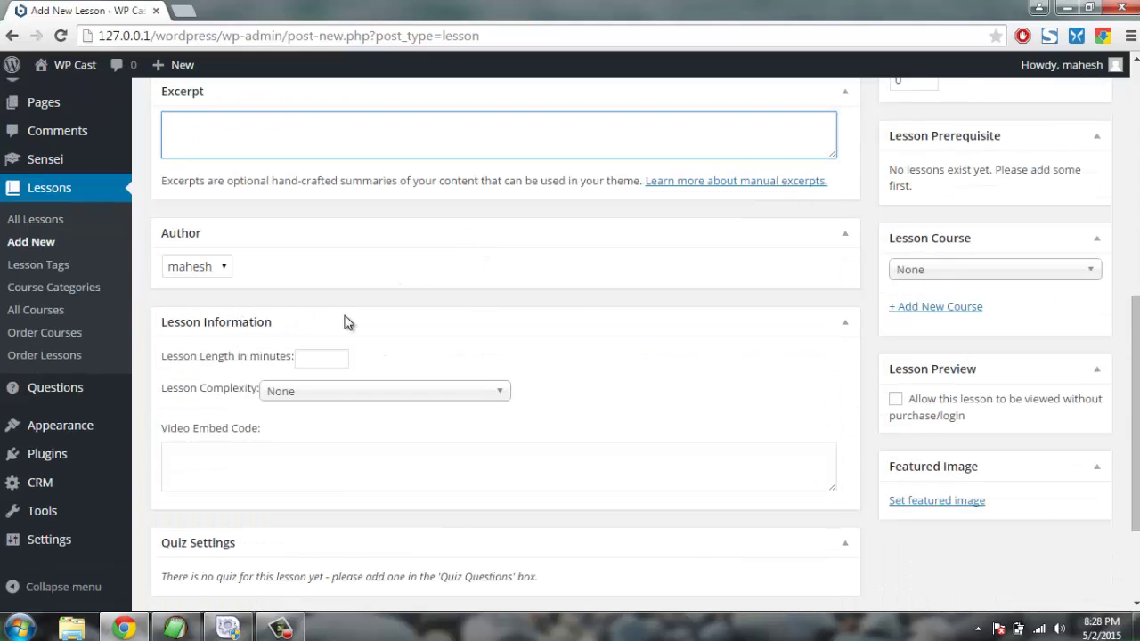
pyautogui.scroll(-3, 470, 279)
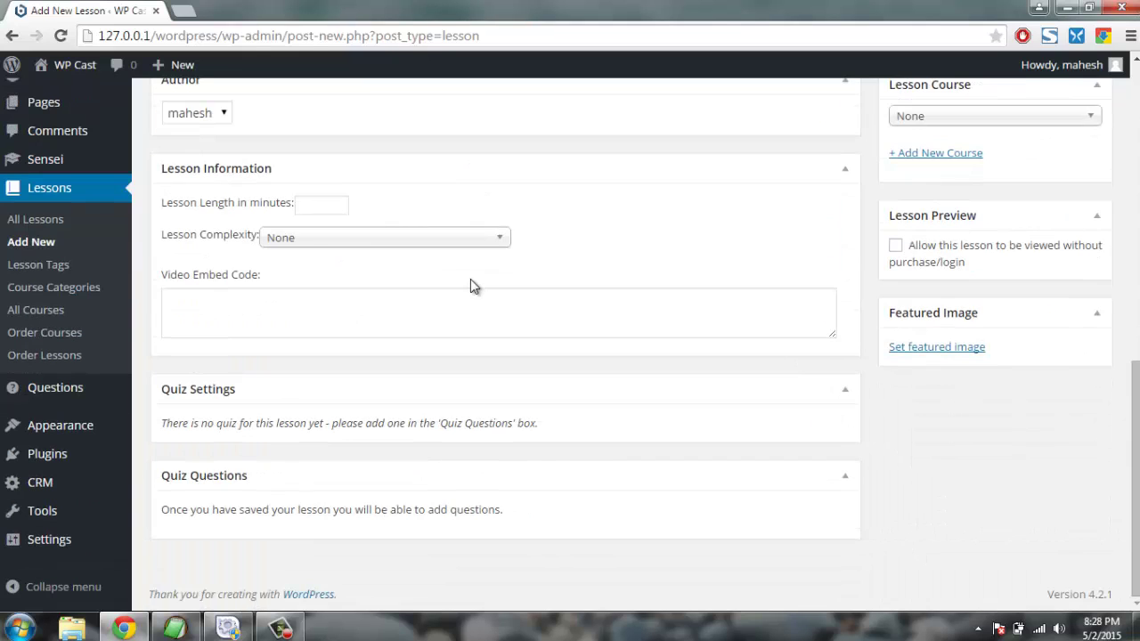
# Enter a lesson length of 15 minutes and choose Standard complexity, leaving the video embed empty.
pyautogui.click(310, 205)
pyautogui.write('15')
pyautogui.click(331, 239)
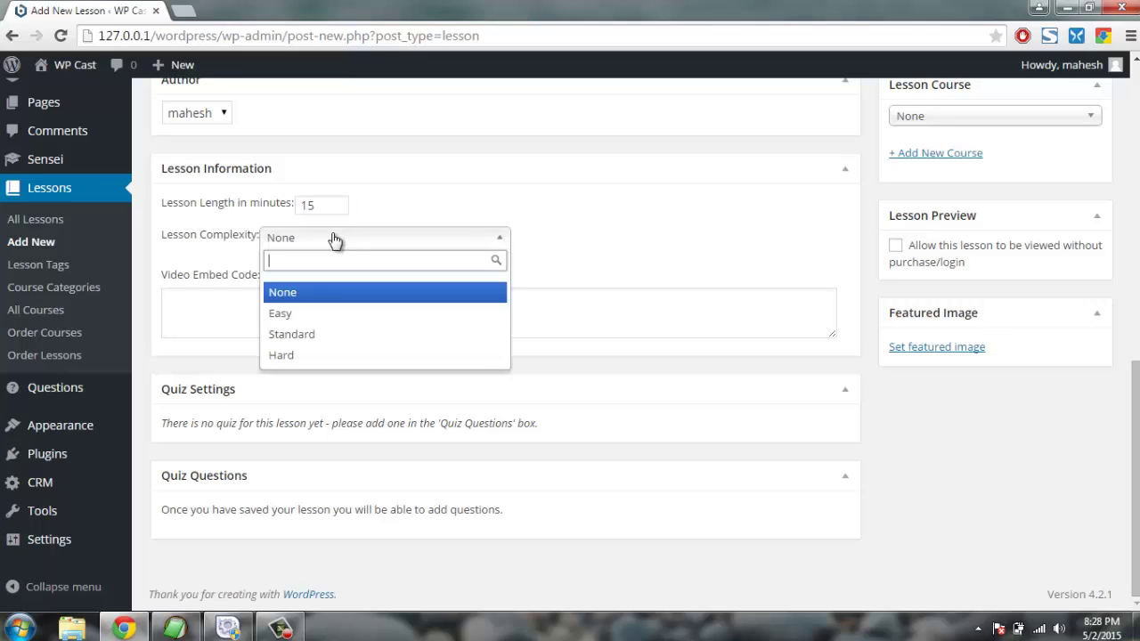
pyautogui.click(323, 334)
pyautogui.click(208, 302)
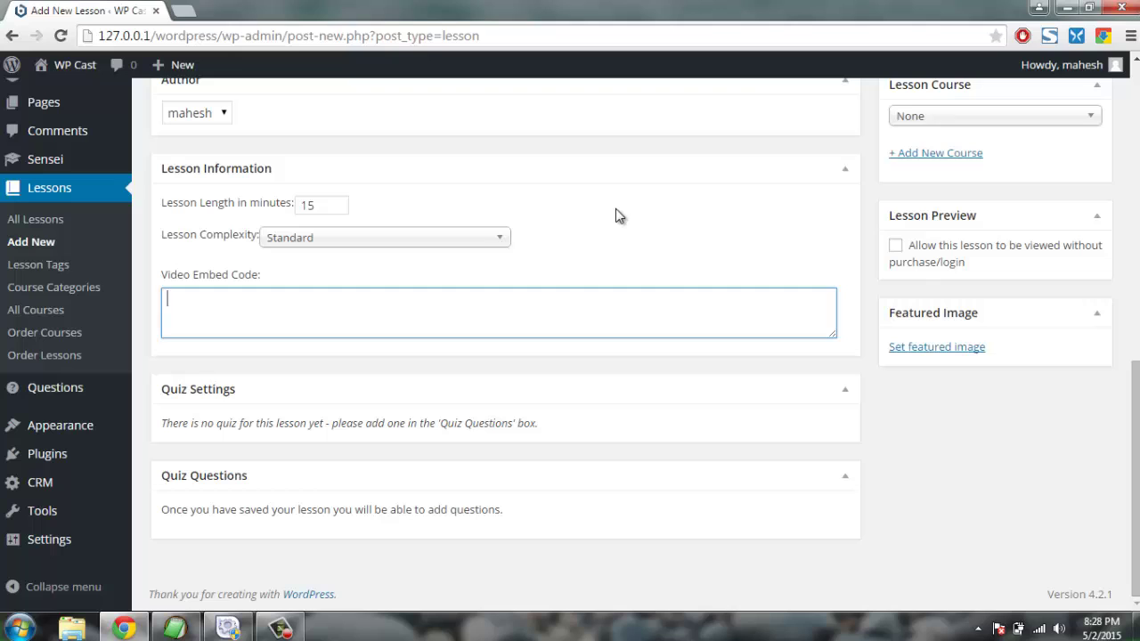
# Add a new course 'Introduction to Plugin' with prerequisite None and no category.
pyautogui.scroll(2, 616, 210)
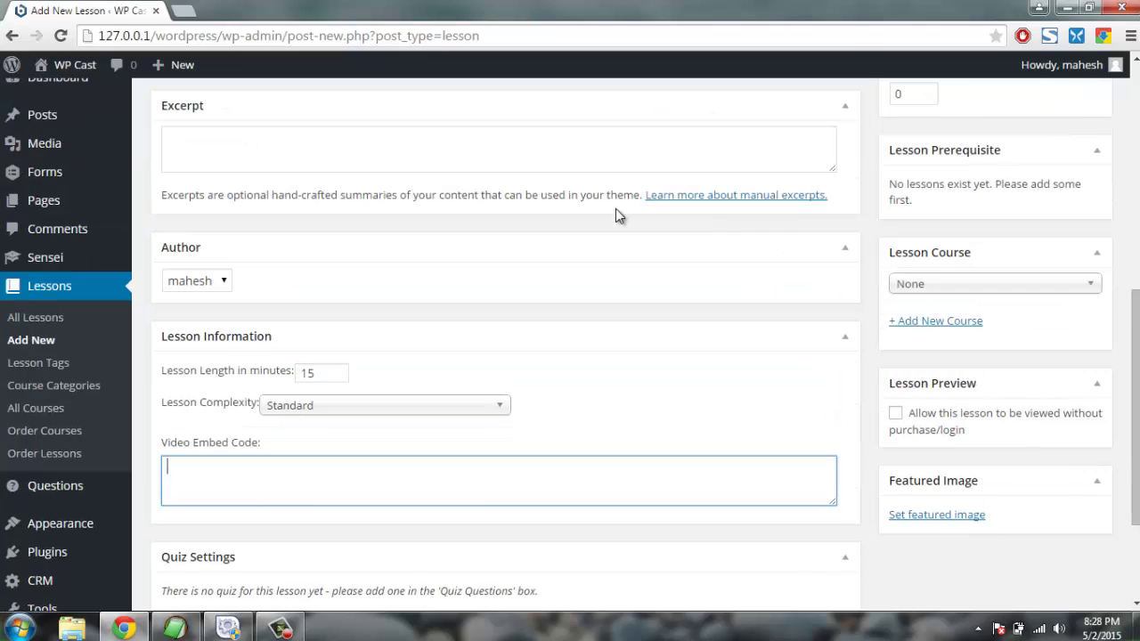
pyautogui.click(940, 274)
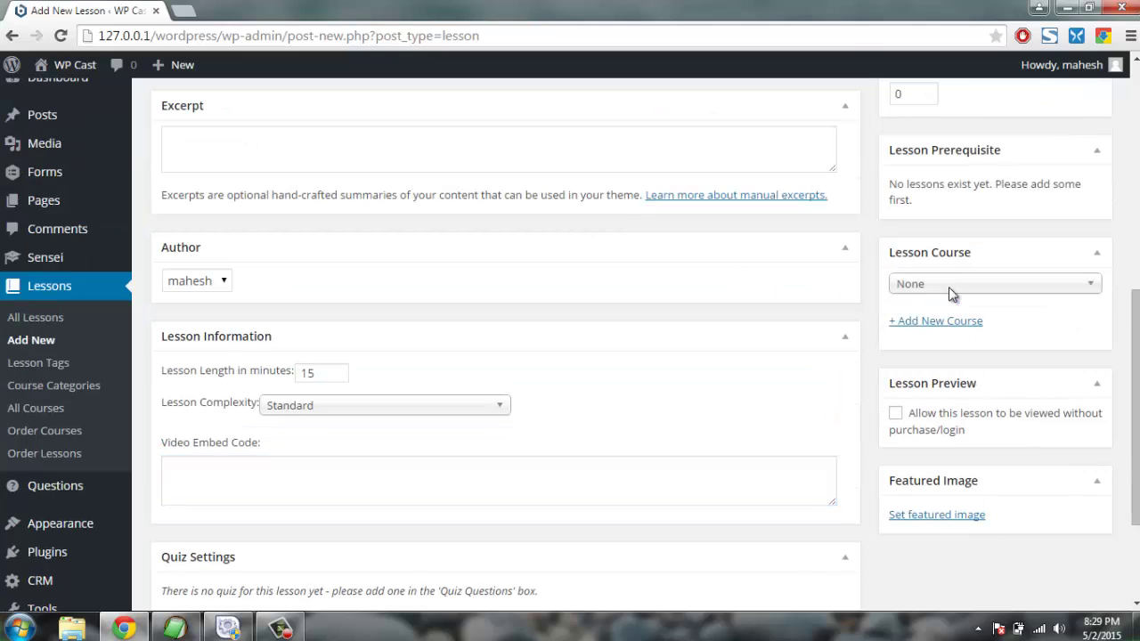
pyautogui.click(942, 321)
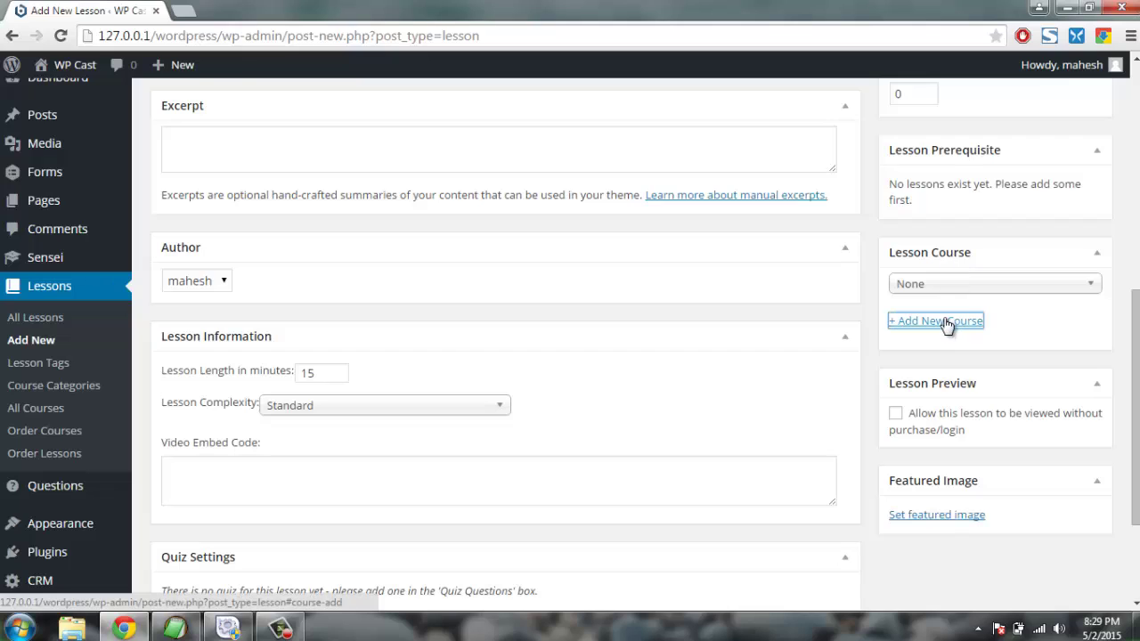
pyautogui.click(960, 342)
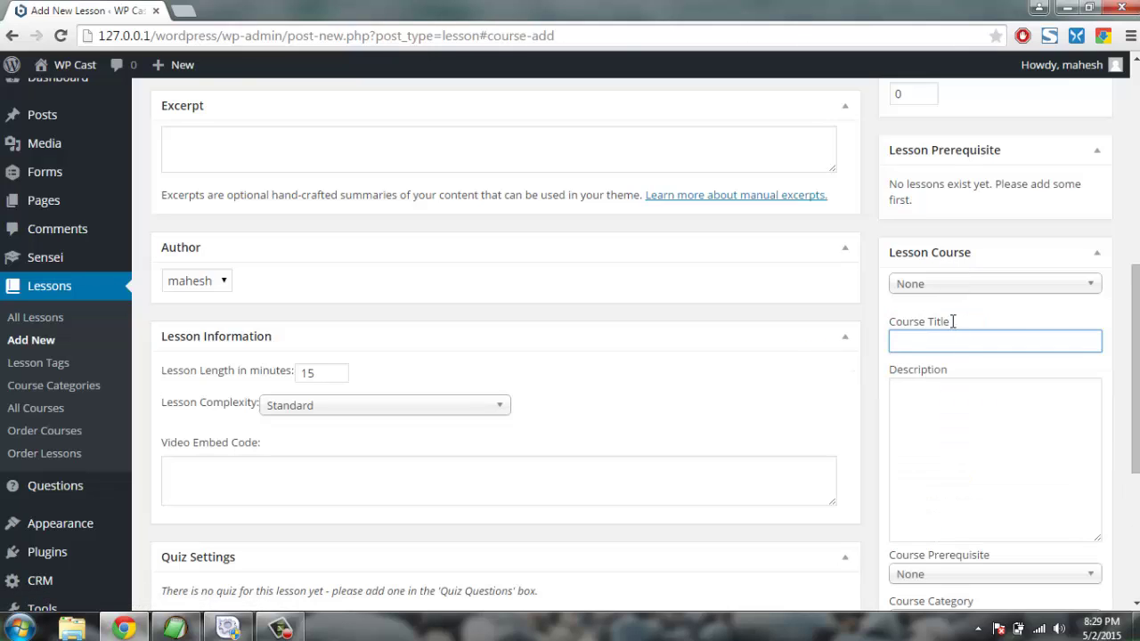
pyautogui.write('Introduction to Plugin')
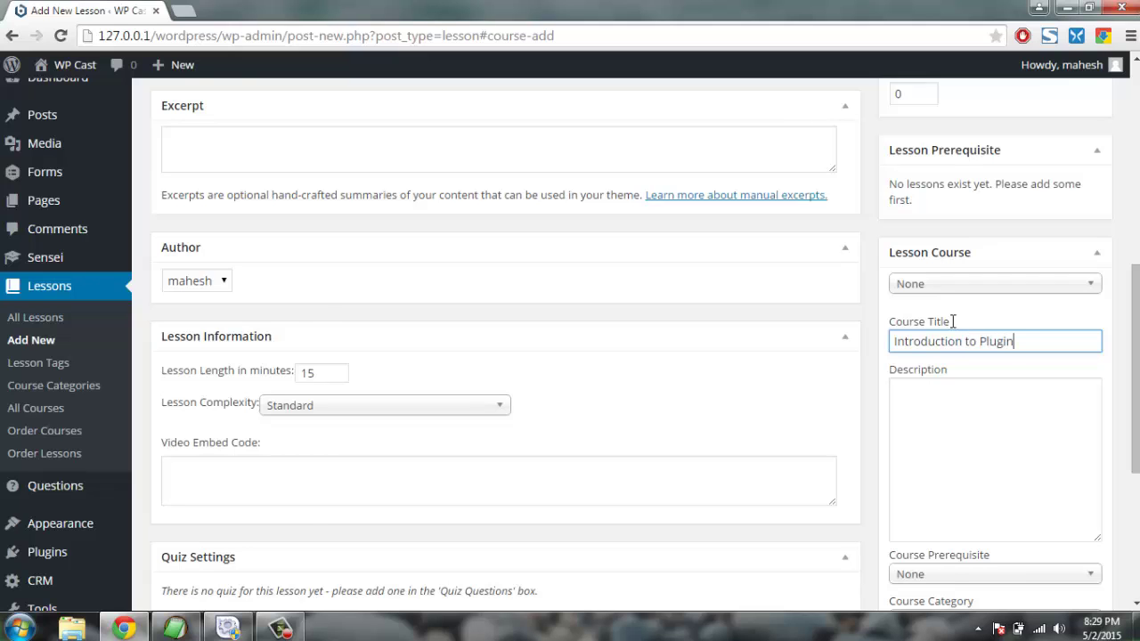
pyautogui.scroll(-1, 952, 321)
pyautogui.scroll(-2, 952, 322)
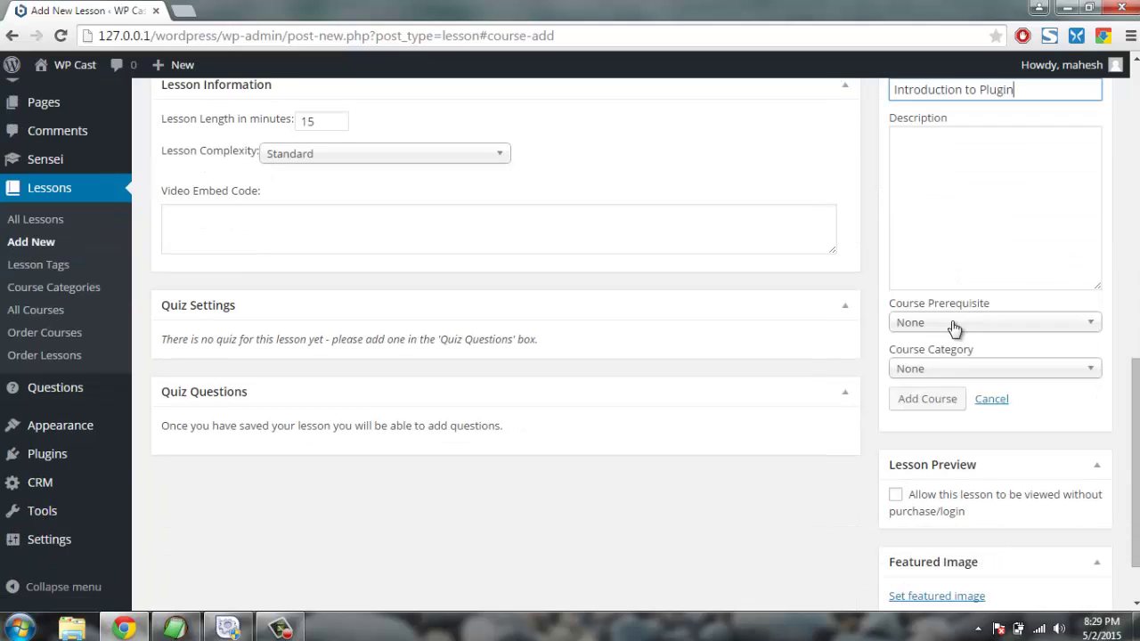
pyautogui.click(957, 324)
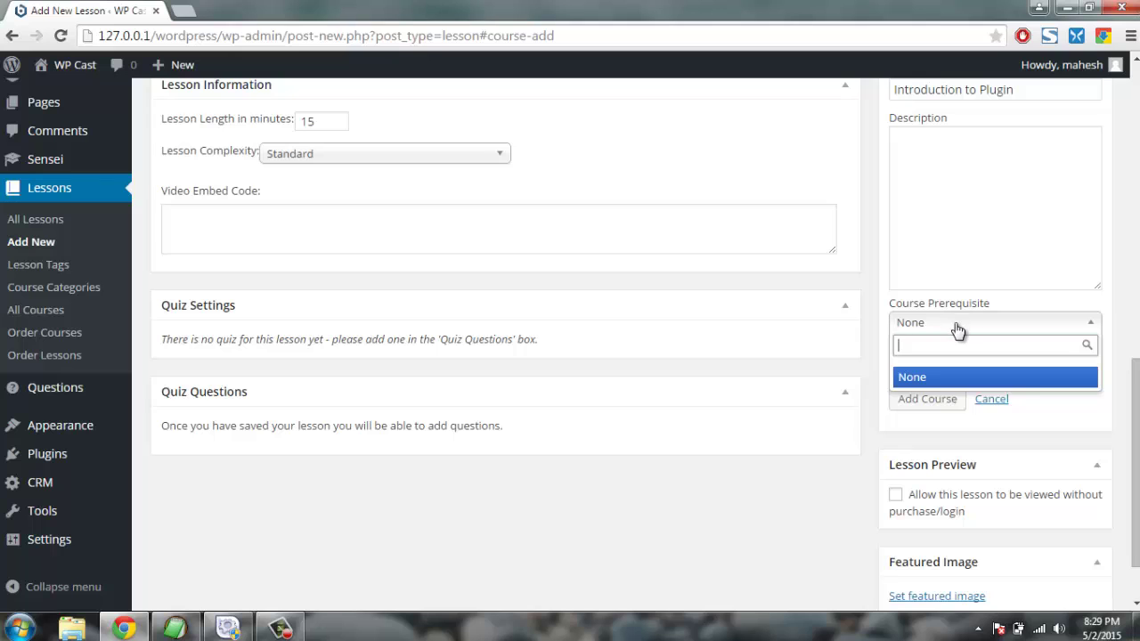
pyautogui.click(957, 325)
pyautogui.click(960, 368)
pyautogui.click(962, 370)
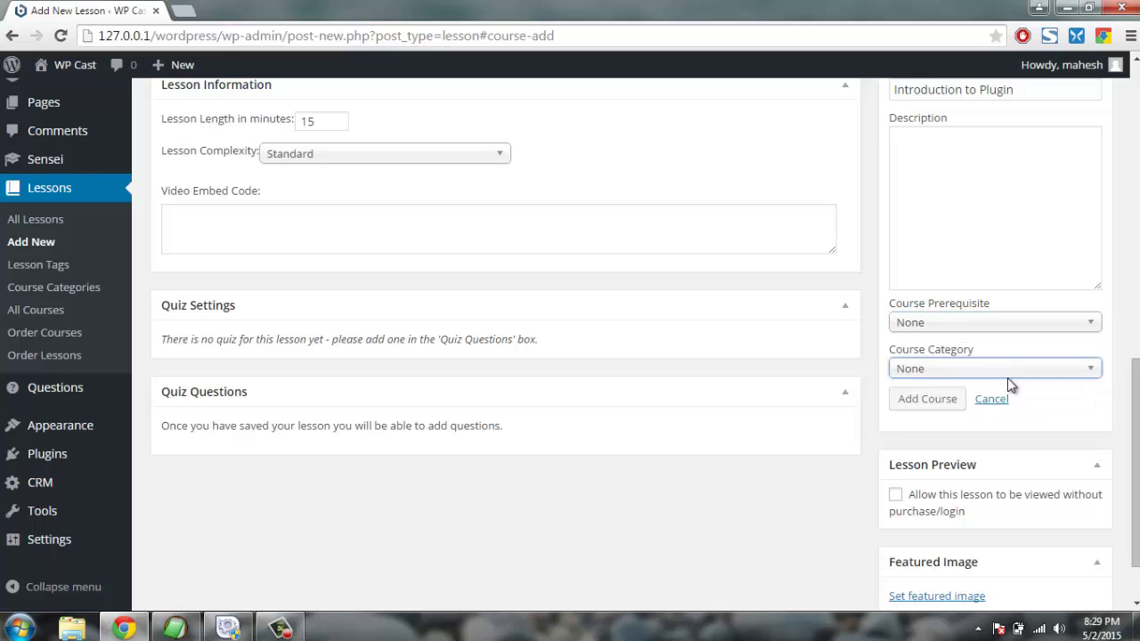
pyautogui.click(932, 400)
# Keep the lesson order at 0 and publish Lesson 1.
pyautogui.scroll(8, 724, 329)
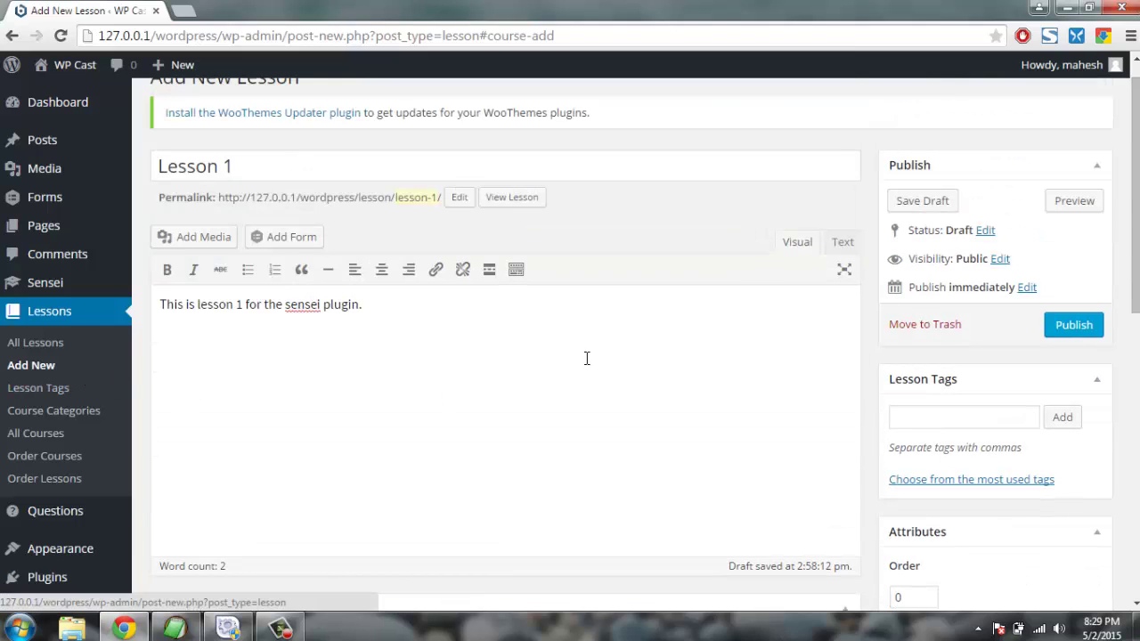
pyautogui.scroll(-4, 588, 356)
pyautogui.scroll(1, 587, 356)
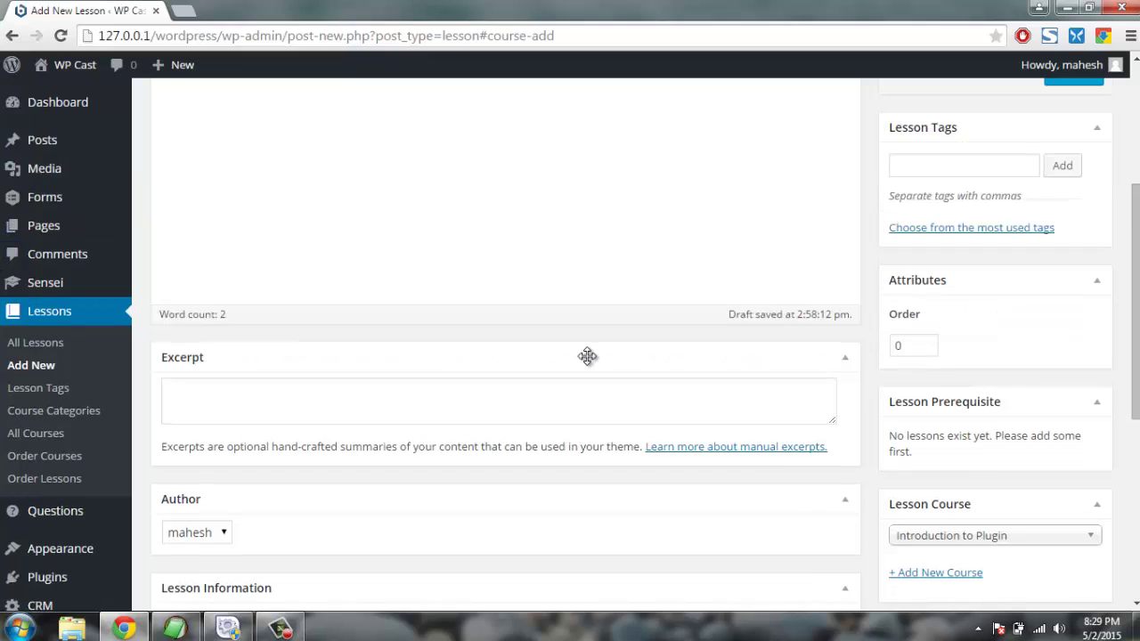
pyautogui.scroll(-2, 588, 358)
pyautogui.scroll(2, 588, 361)
pyautogui.doubleClick(899, 345)
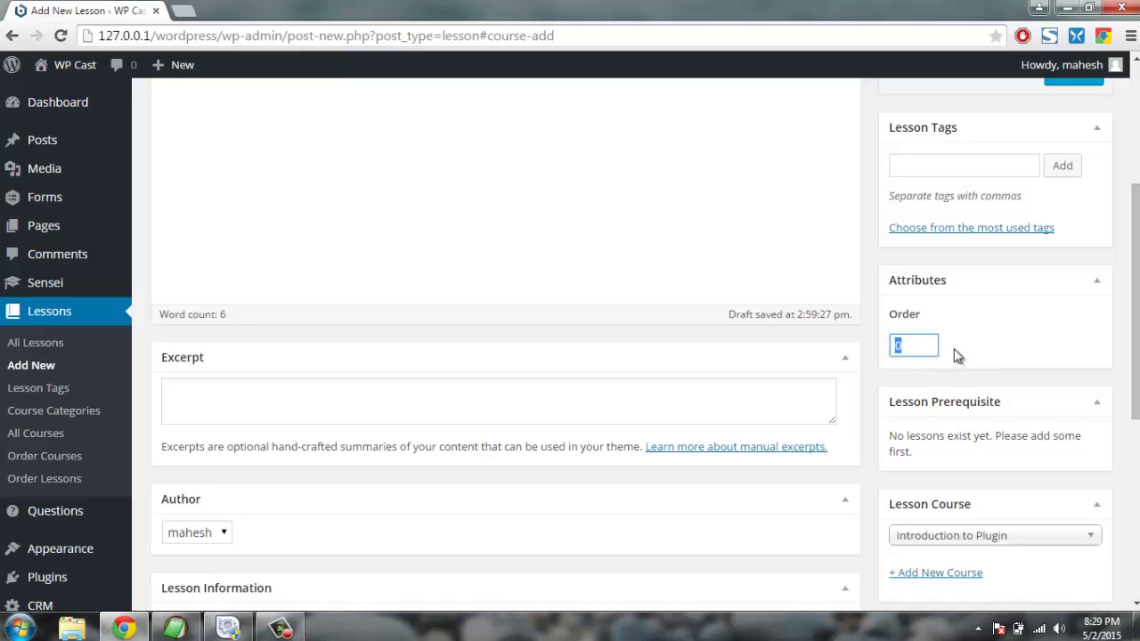
pyautogui.click(960, 354)
pyautogui.scroll(1, 980, 331)
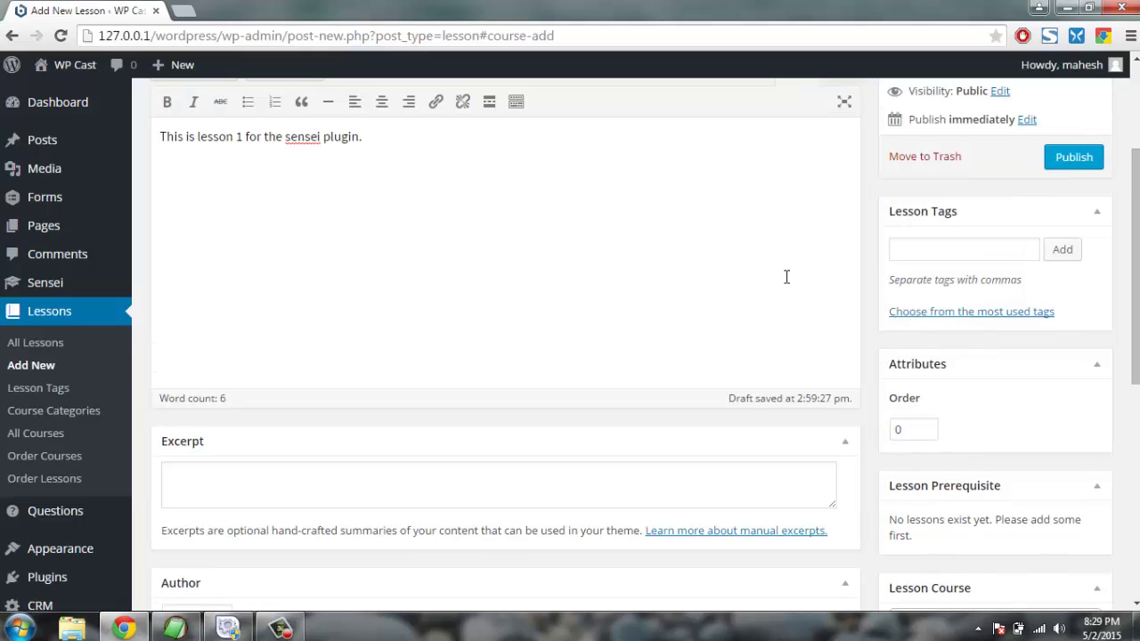
pyautogui.click(921, 250)
pyautogui.scroll(2, 794, 281)
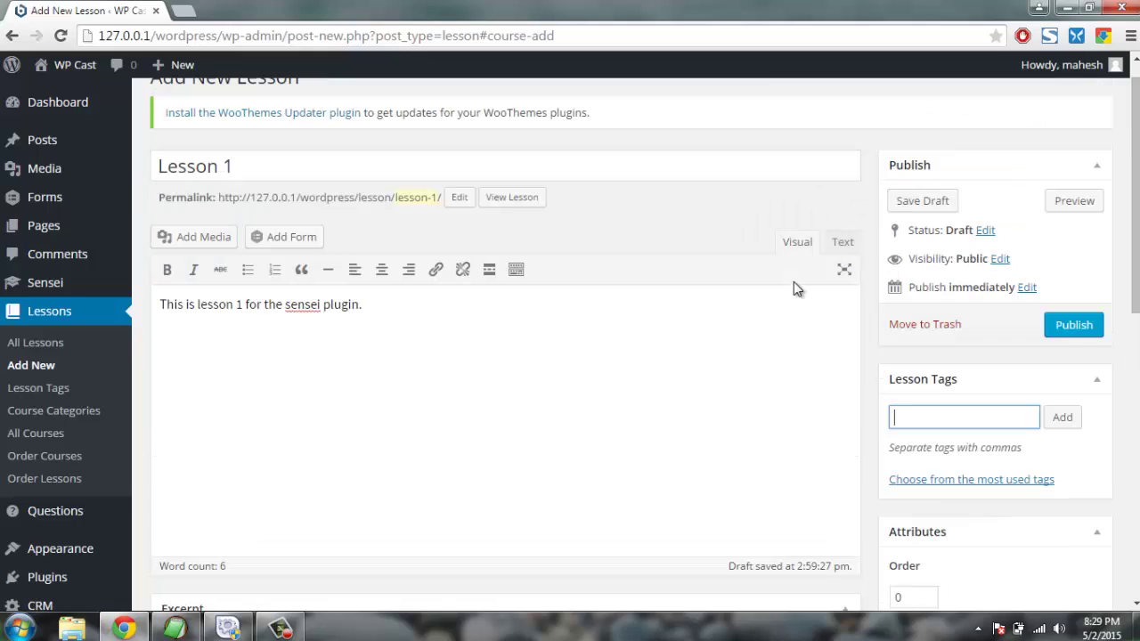
pyautogui.click(1073, 326)
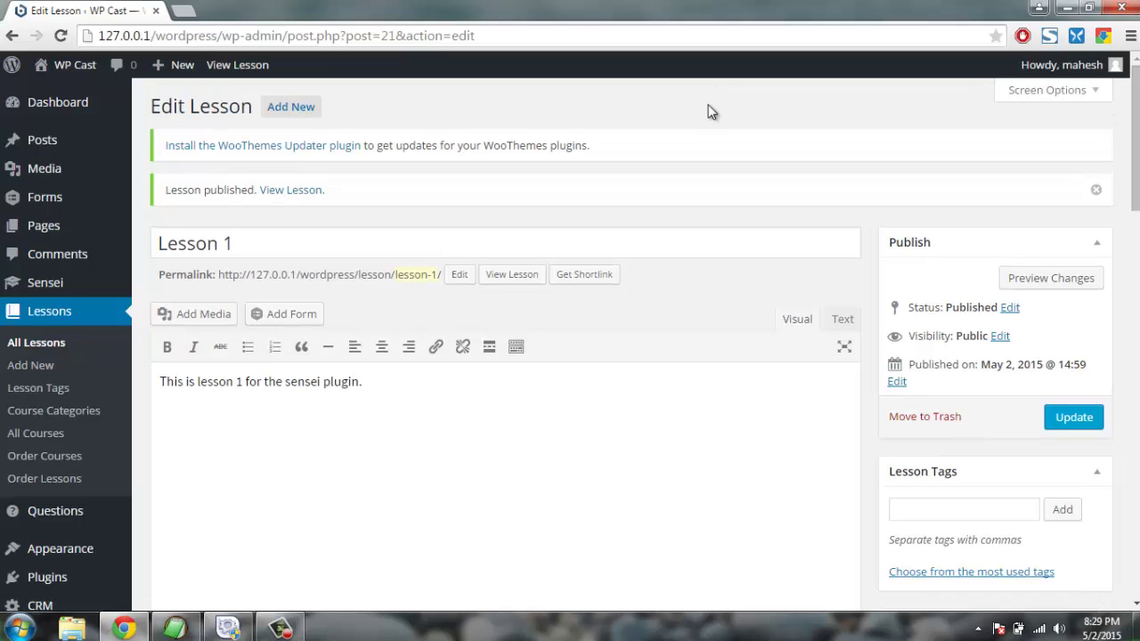
# Review the published Edit Lesson page's course, 15-minute length and Standard complexity.
pyautogui.scroll(-3, 613, 197)
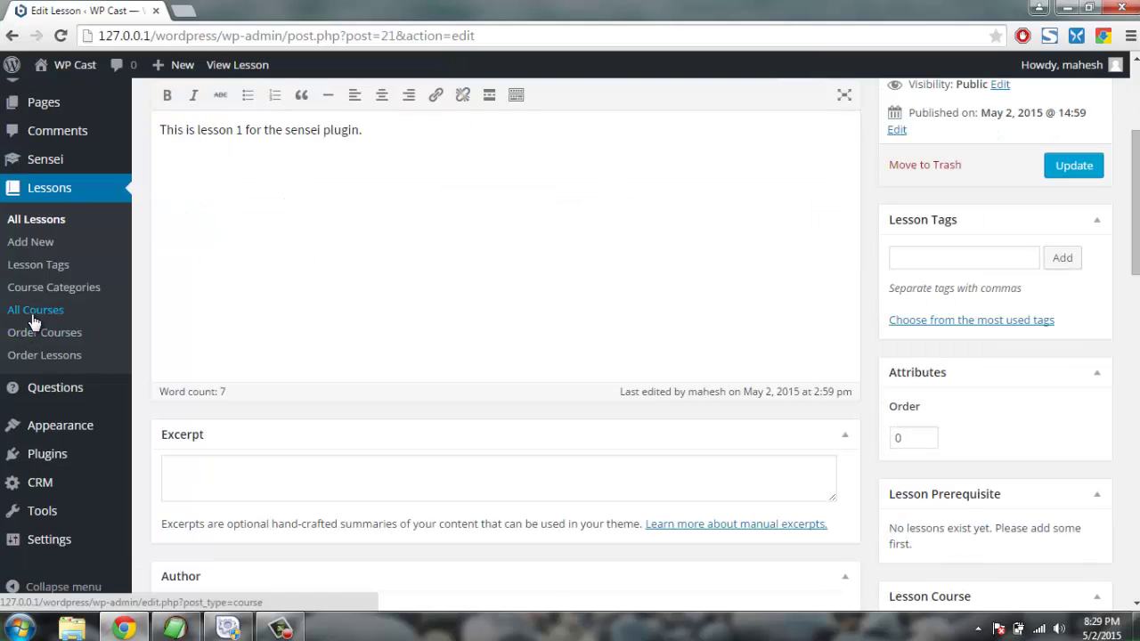
pyautogui.scroll(-4, 843, 330)
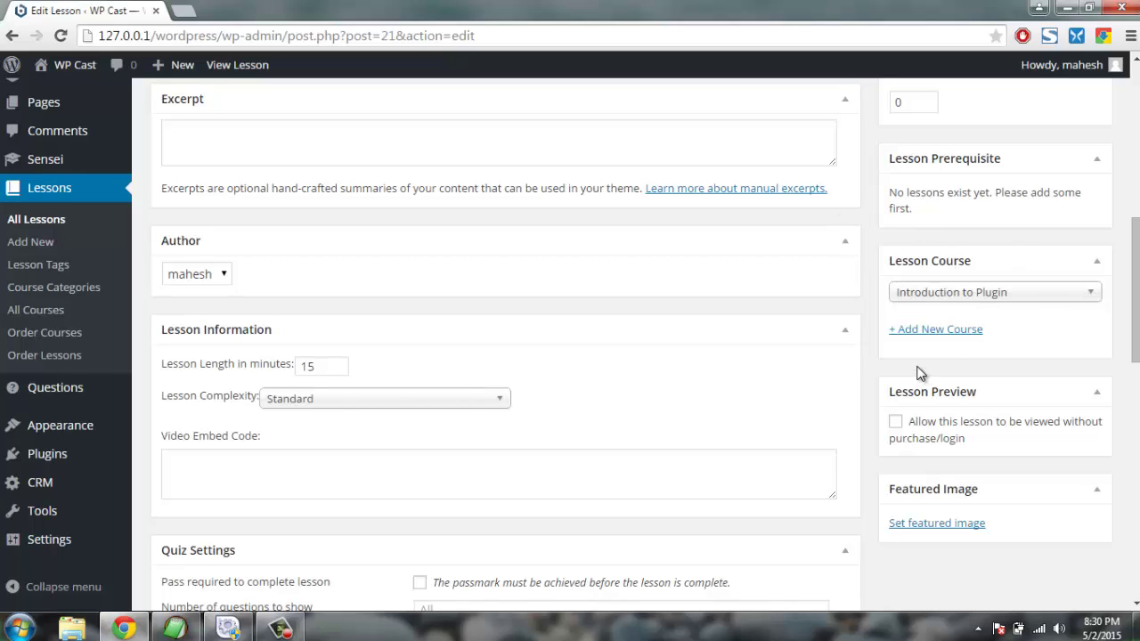
pyautogui.scroll(8, 734, 283)
pyautogui.scroll(-6, 744, 253)
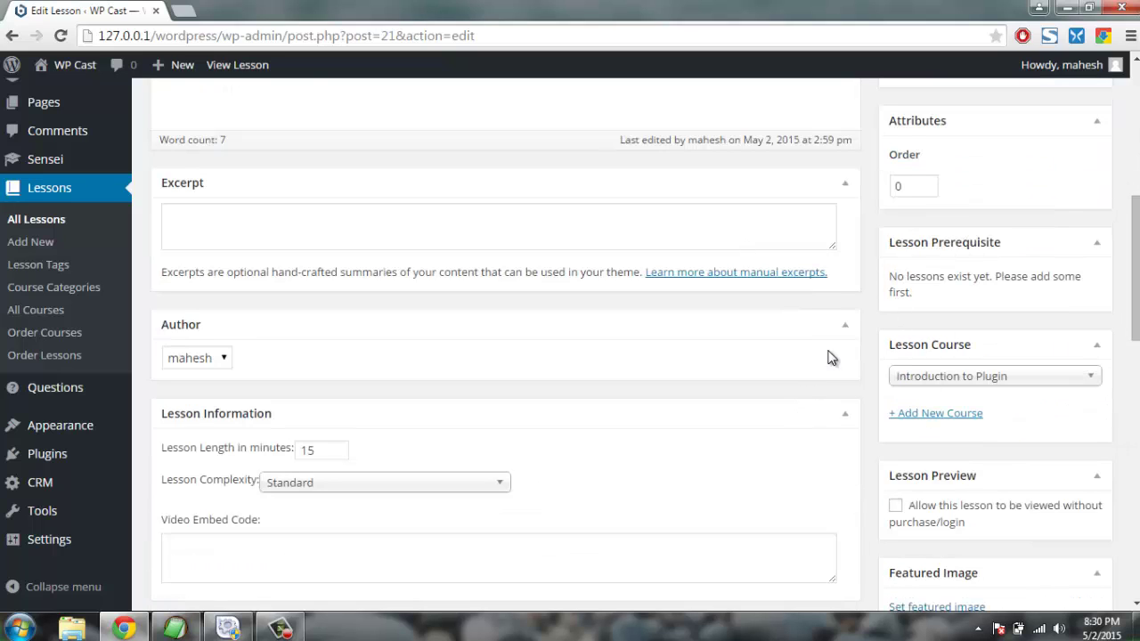
pyautogui.scroll(6, 844, 358)
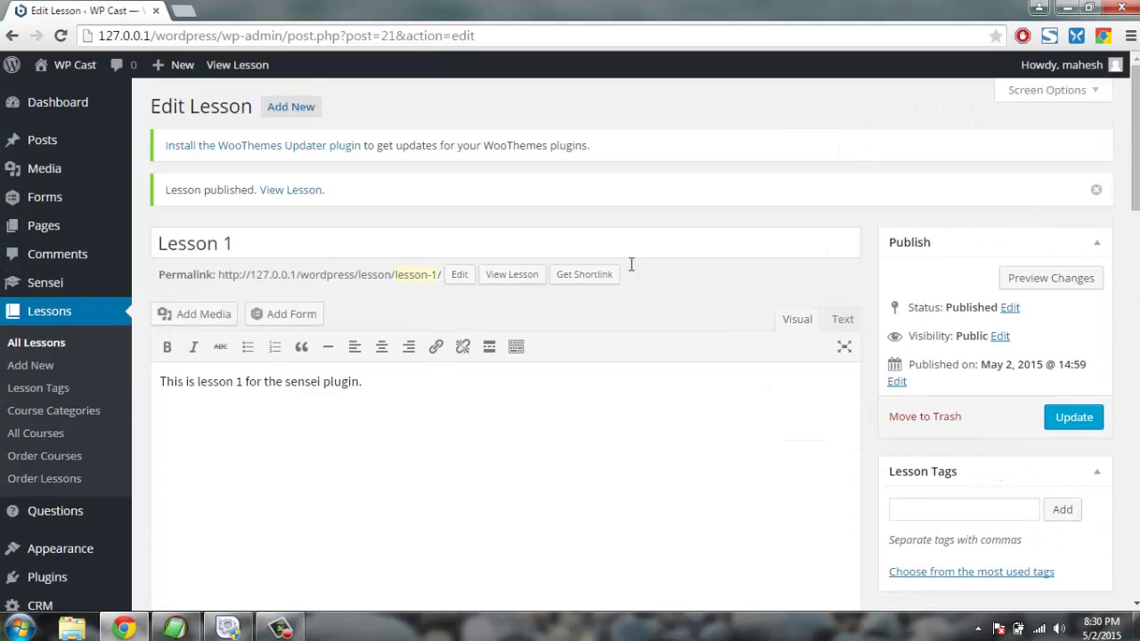
# Open Lesson 1's public page in a new tab and mark the lesson complete.
pyautogui.click(319, 207)
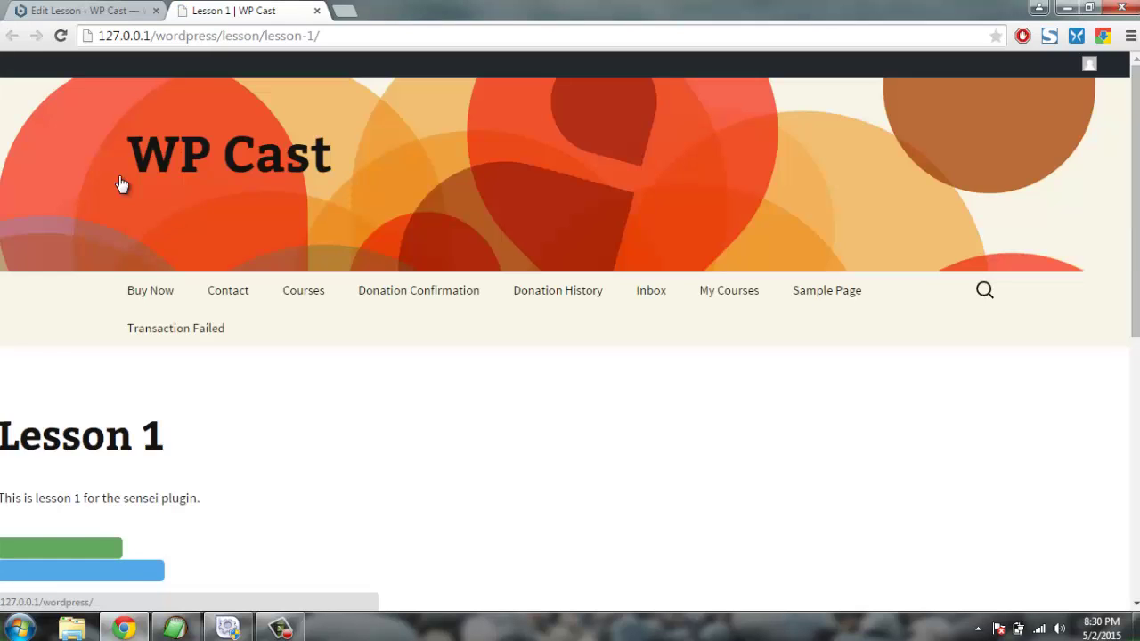
pyautogui.scroll(-2, 122, 184)
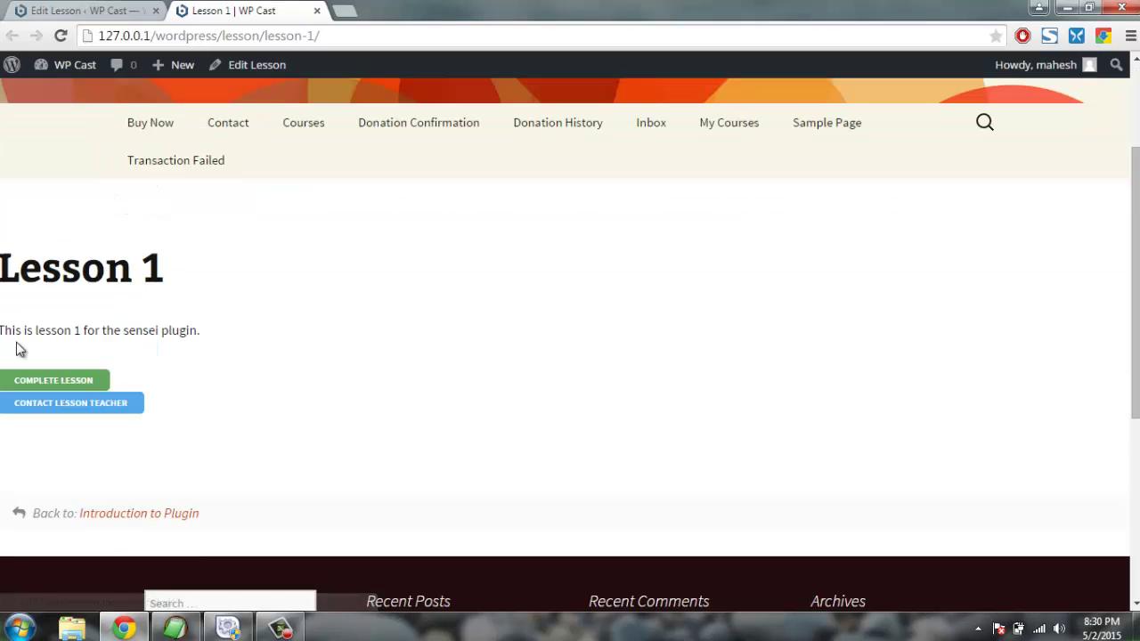
pyautogui.moveTo(2, 331); pyautogui.dragTo(209, 329)
pyautogui.click(209, 328)
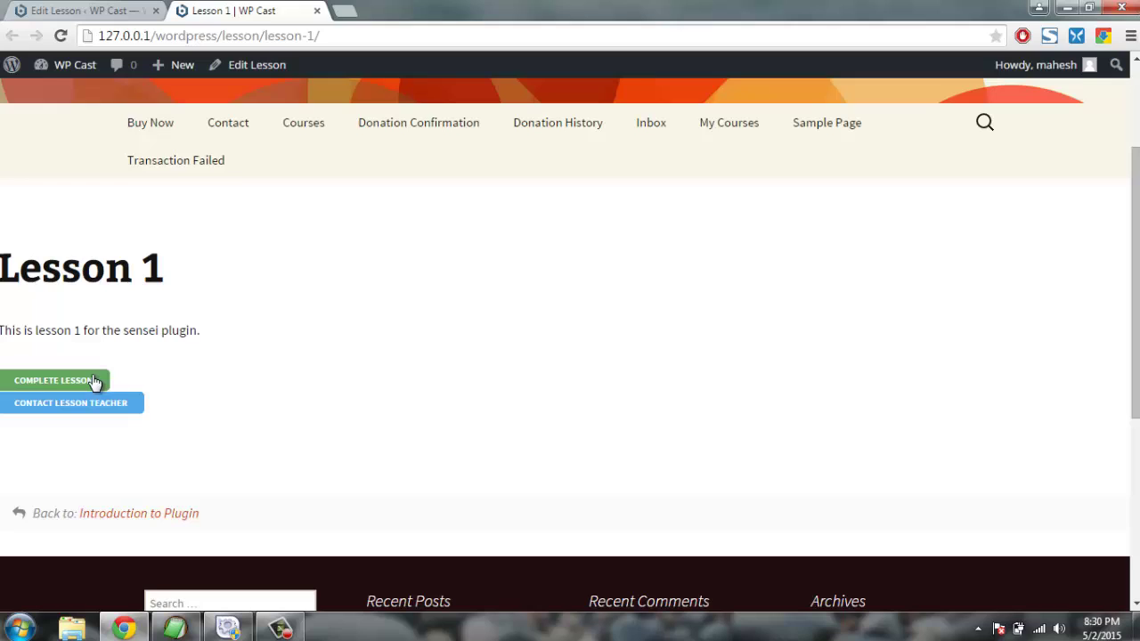
pyautogui.click(37, 381)
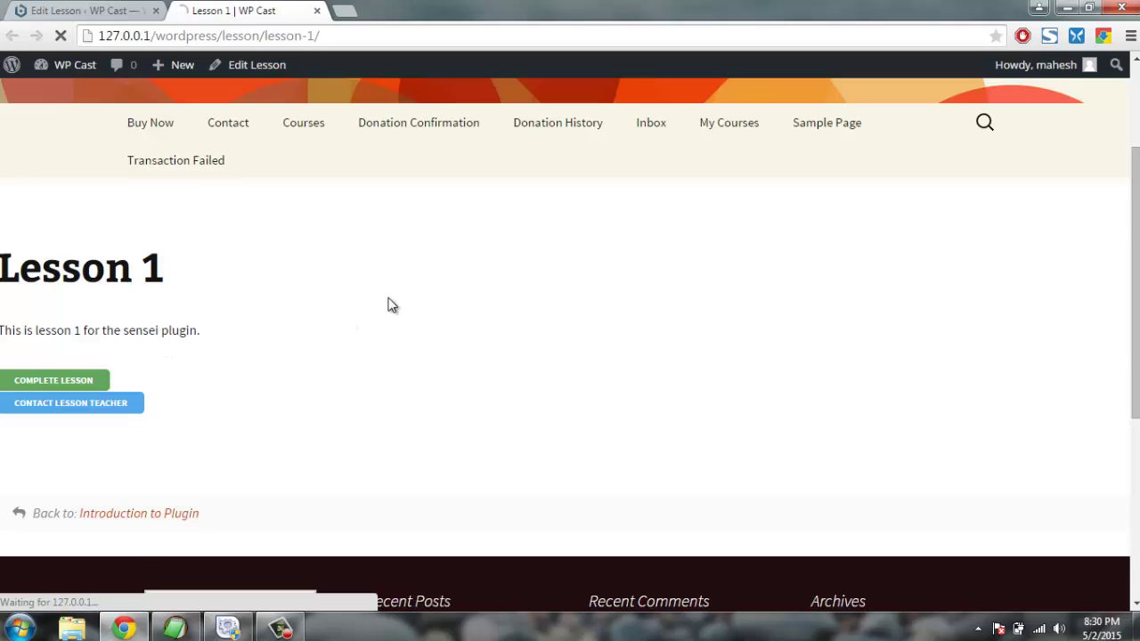
pyautogui.scroll(-3, 389, 304)
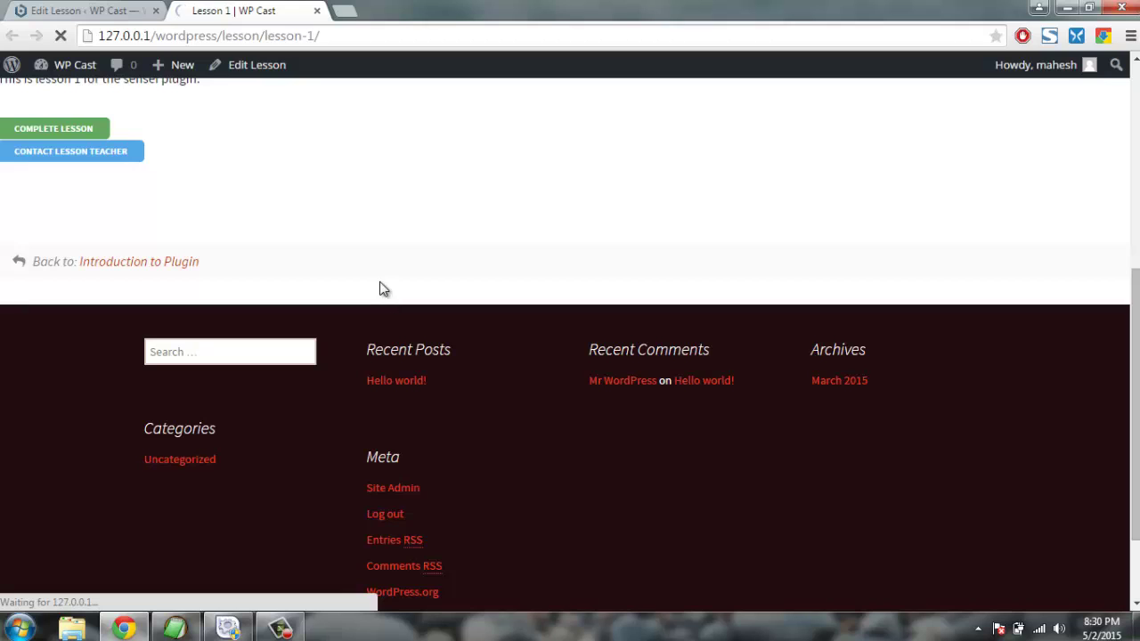
# Go to Lessons > All Courses in the admin and close Lesson 1's public page.
pyautogui.click(86, 14)
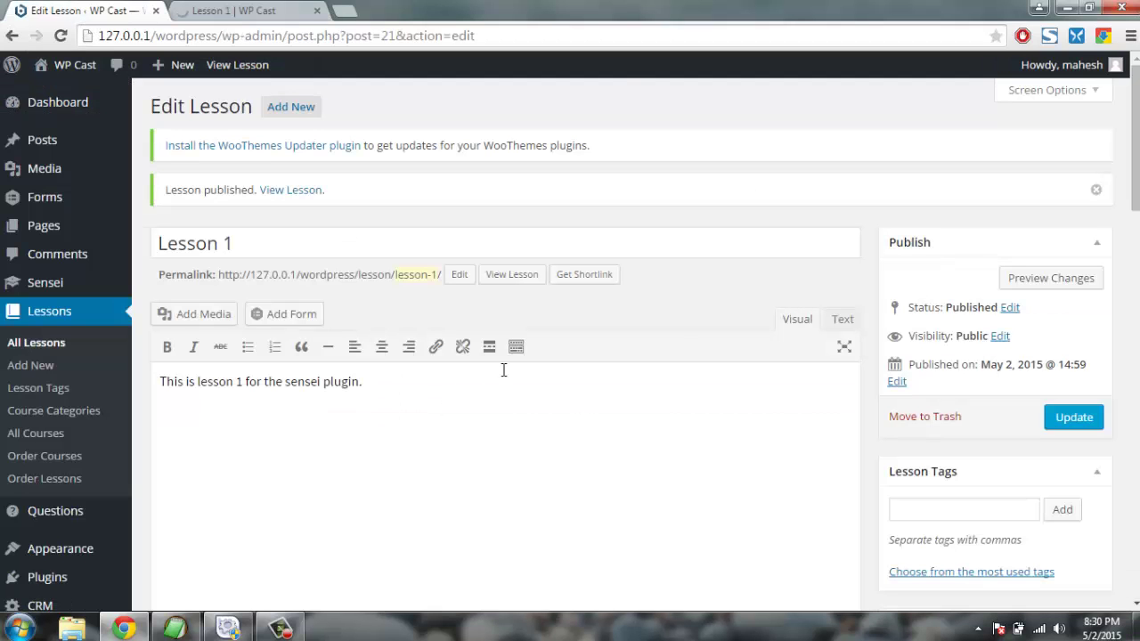
pyautogui.click(36, 432)
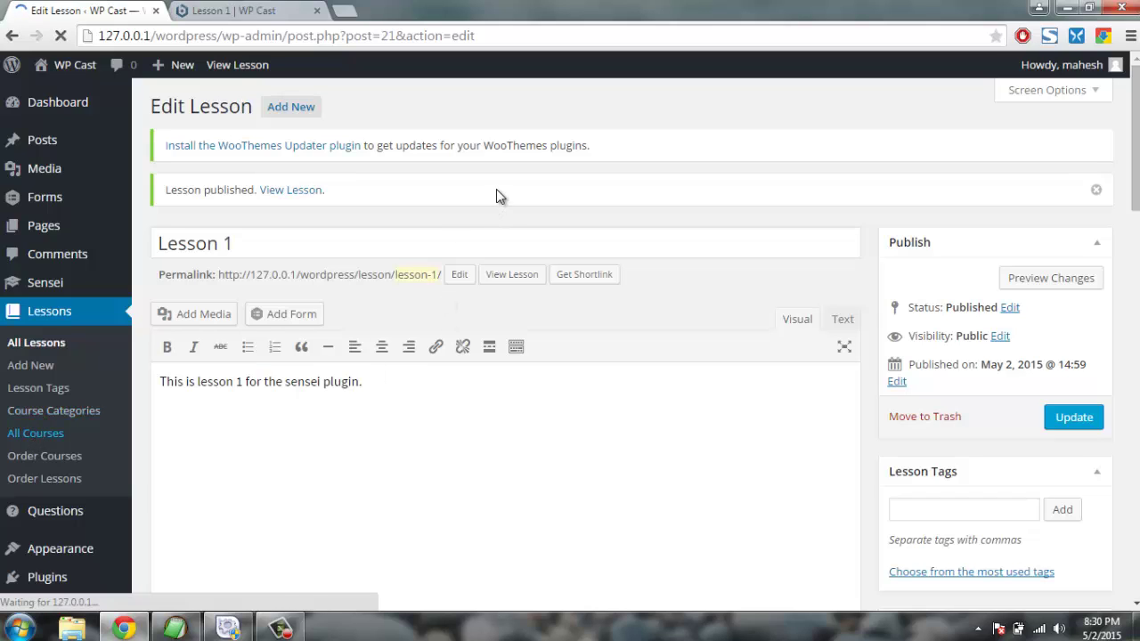
pyautogui.click(317, 11)
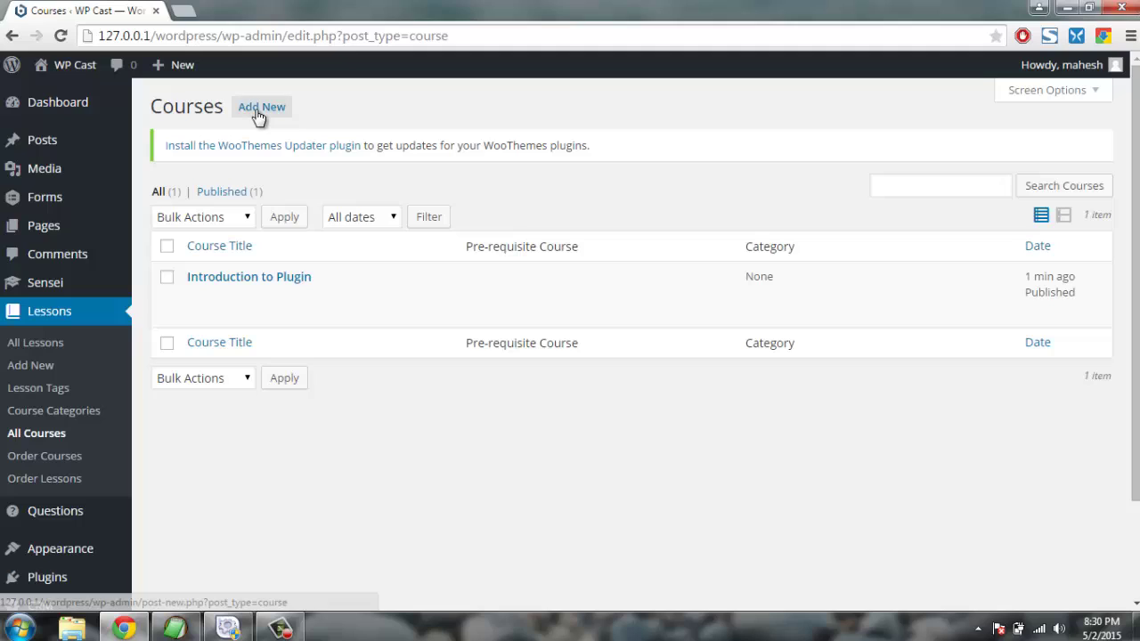
# Load the Order Lessons page for the Introduction to Plugin course.
pyautogui.click(75, 455)
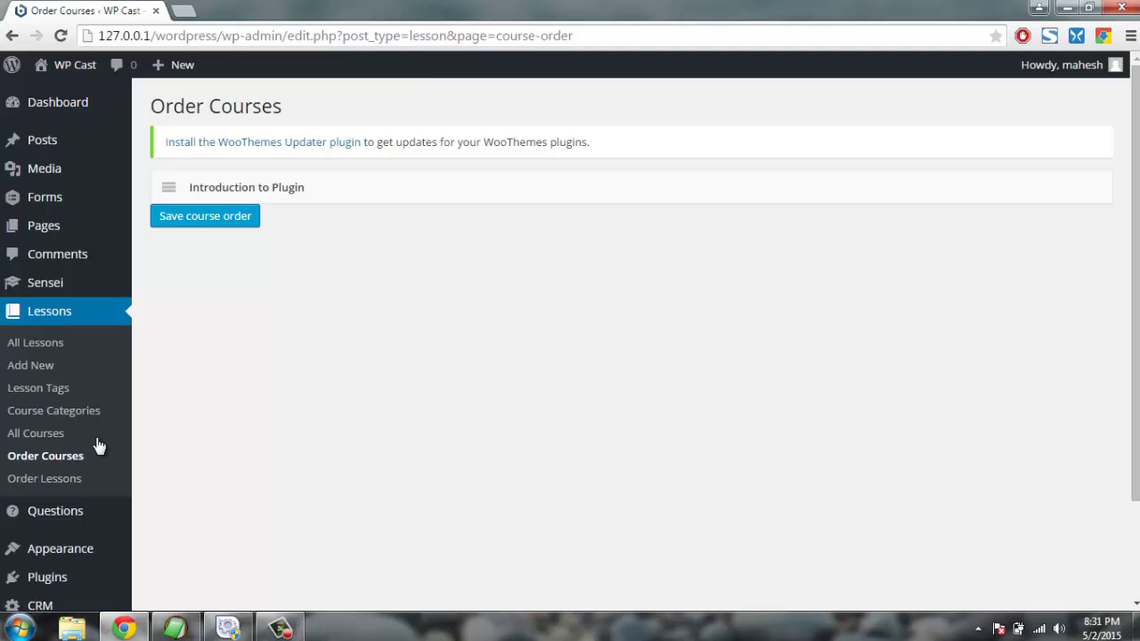
pyautogui.click(59, 478)
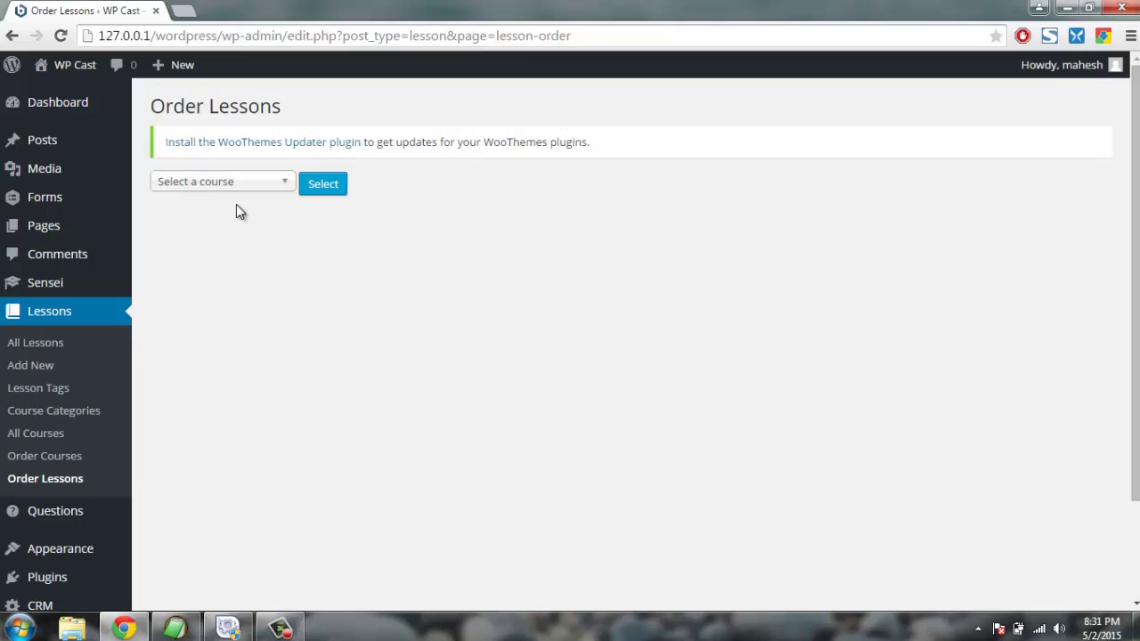
pyautogui.click(224, 183)
pyautogui.click(214, 250)
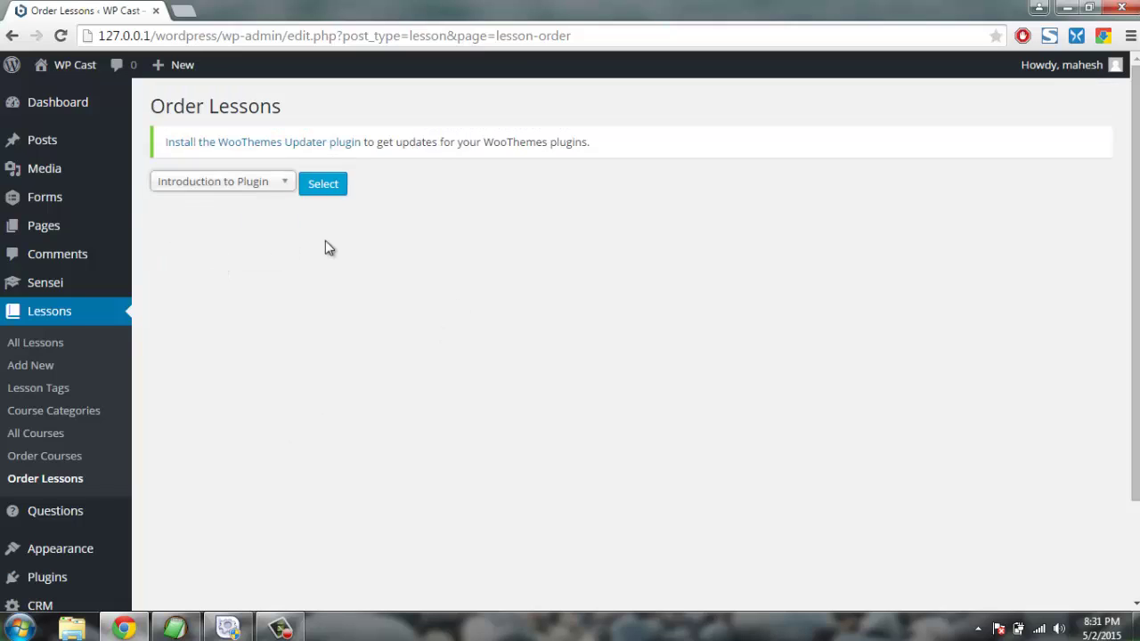
pyautogui.click(324, 185)
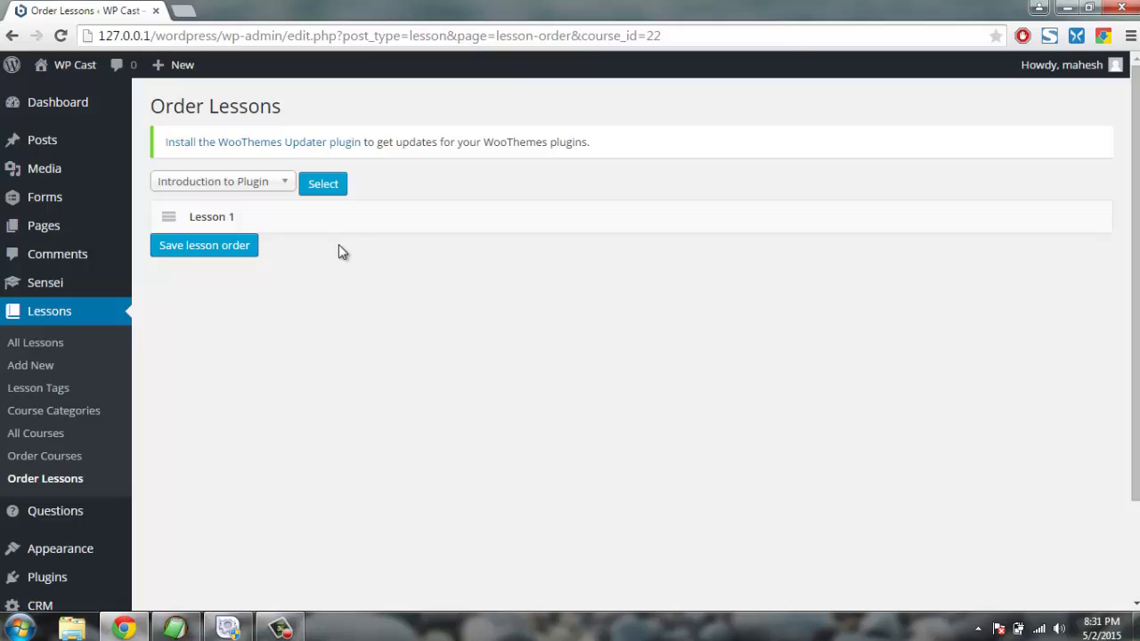
# Reselect Introduction to Plugin and confirm Lesson 1 is its only lesson.
pyautogui.moveTo(151, 106); pyautogui.dragTo(275, 107)
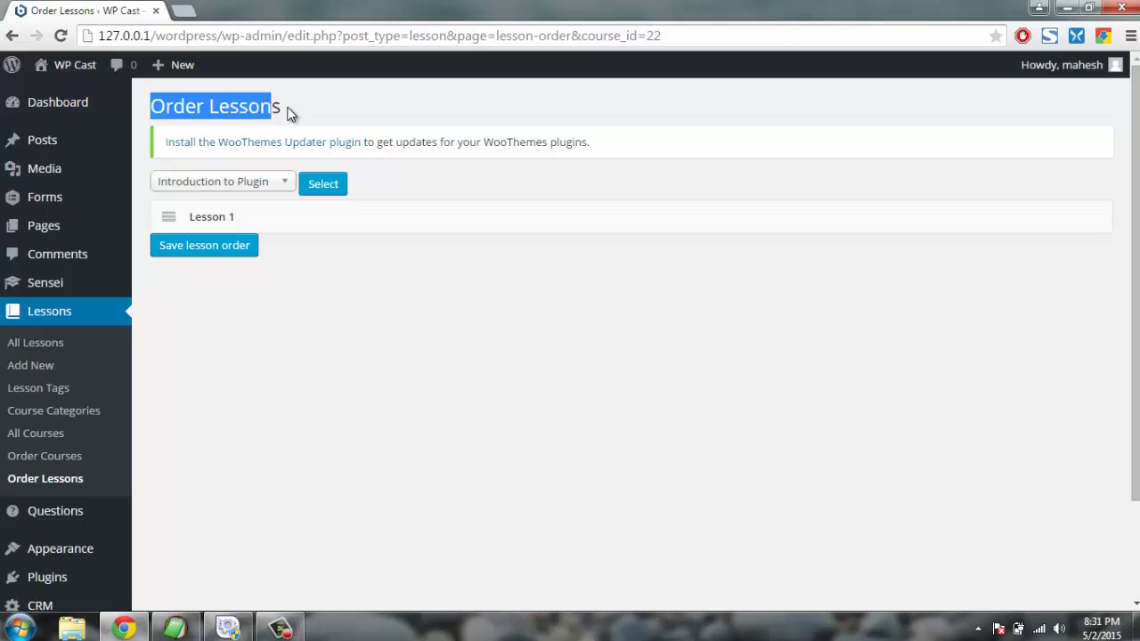
pyautogui.click(290, 113)
pyautogui.click(264, 187)
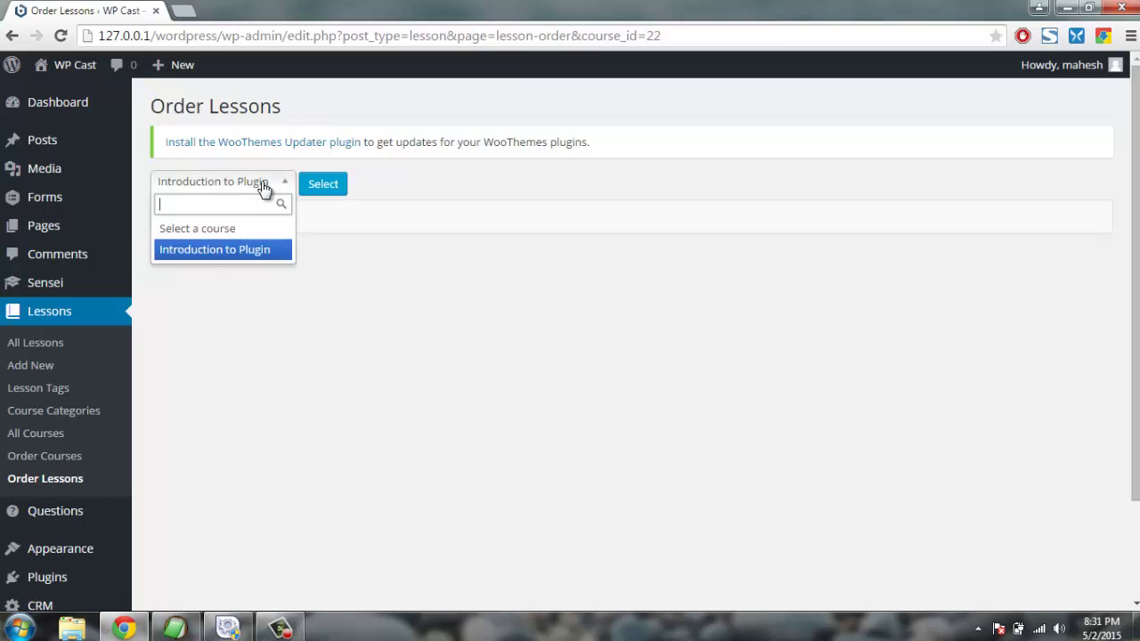
pyautogui.click(222, 250)
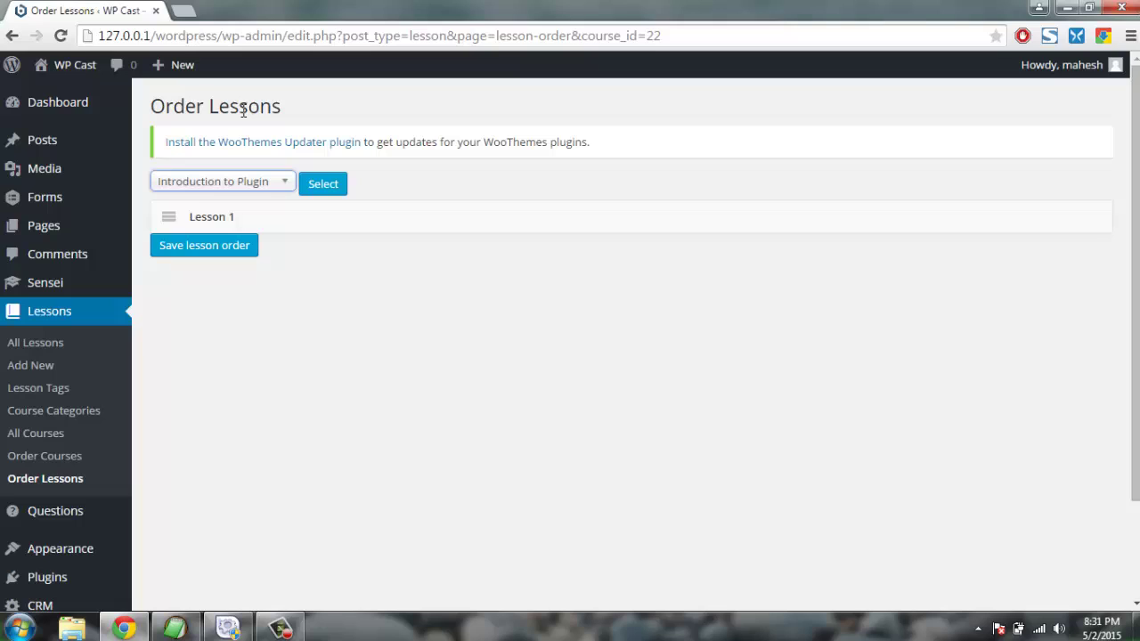
pyautogui.moveTo(186, 107)
pyautogui.mouseDown()
pyautogui.moveTo(305, 113)
pyautogui.moveTo(289, 123)
pyautogui.moveTo(163, 106)
pyautogui.mouseUp()
pyautogui.click(290, 123)
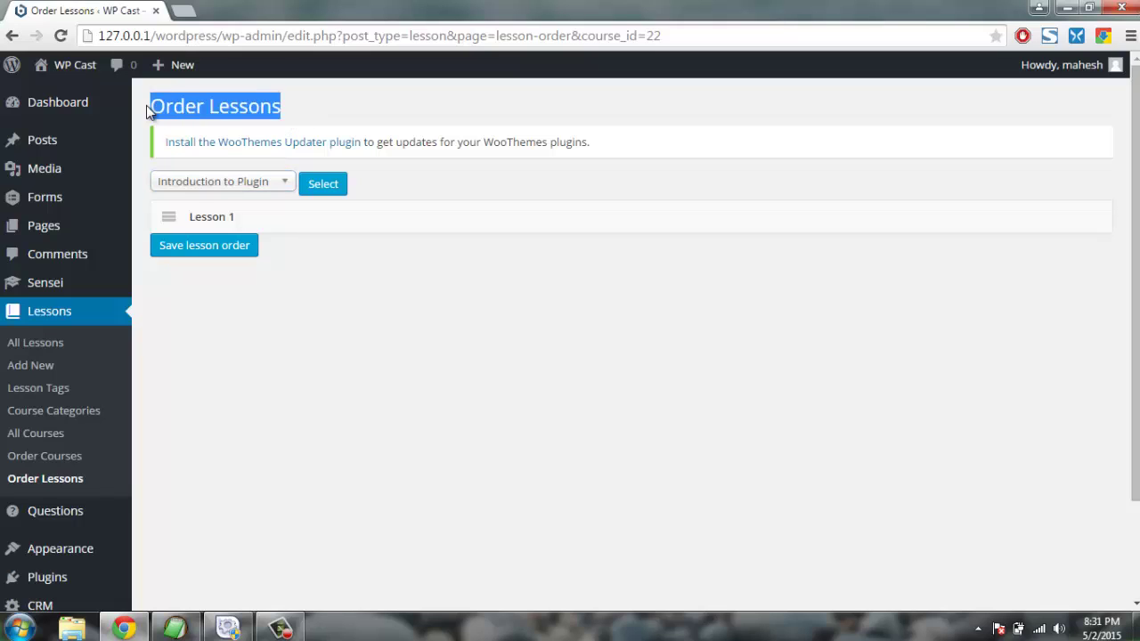
pyautogui.click(146, 105)
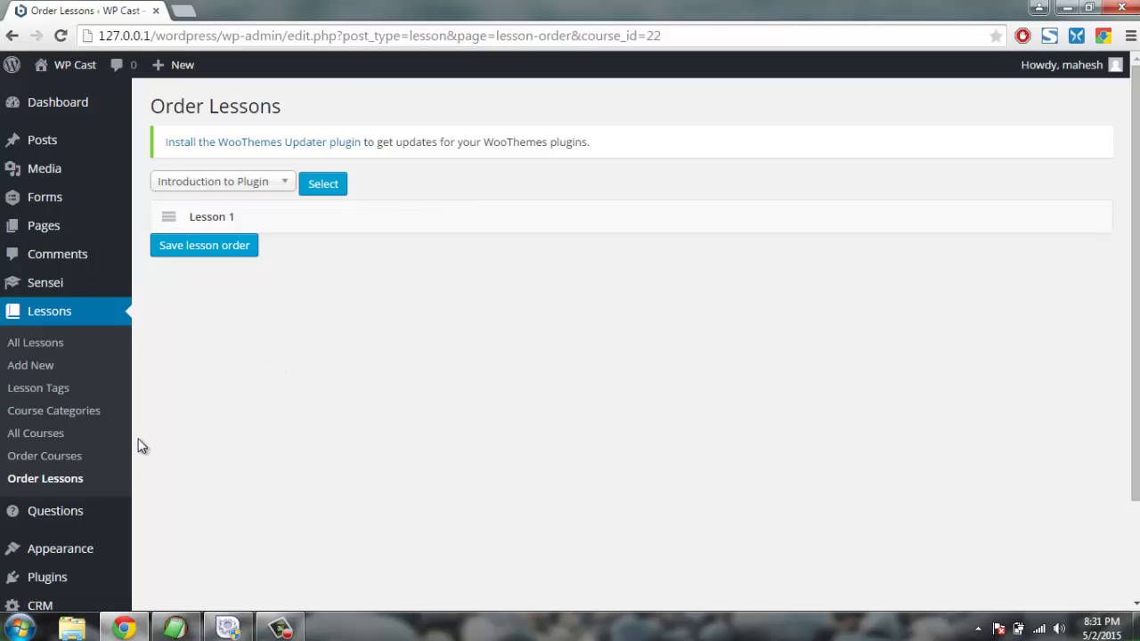
# Start a new question from the All Questions list.
pyautogui.moveTo(29, 516)
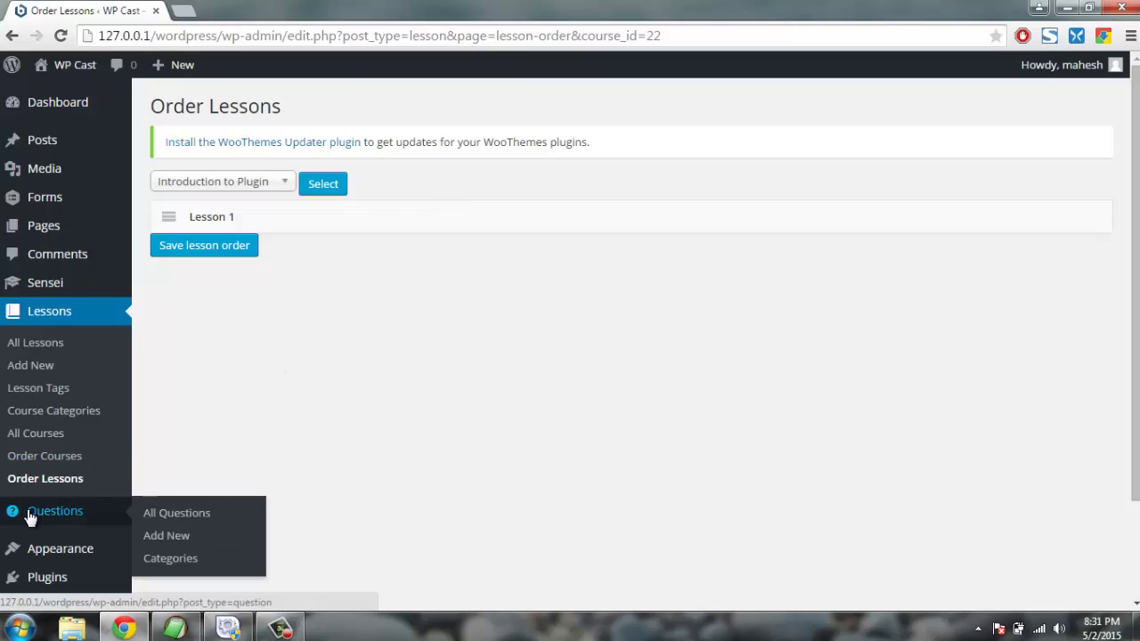
pyautogui.click(176, 513)
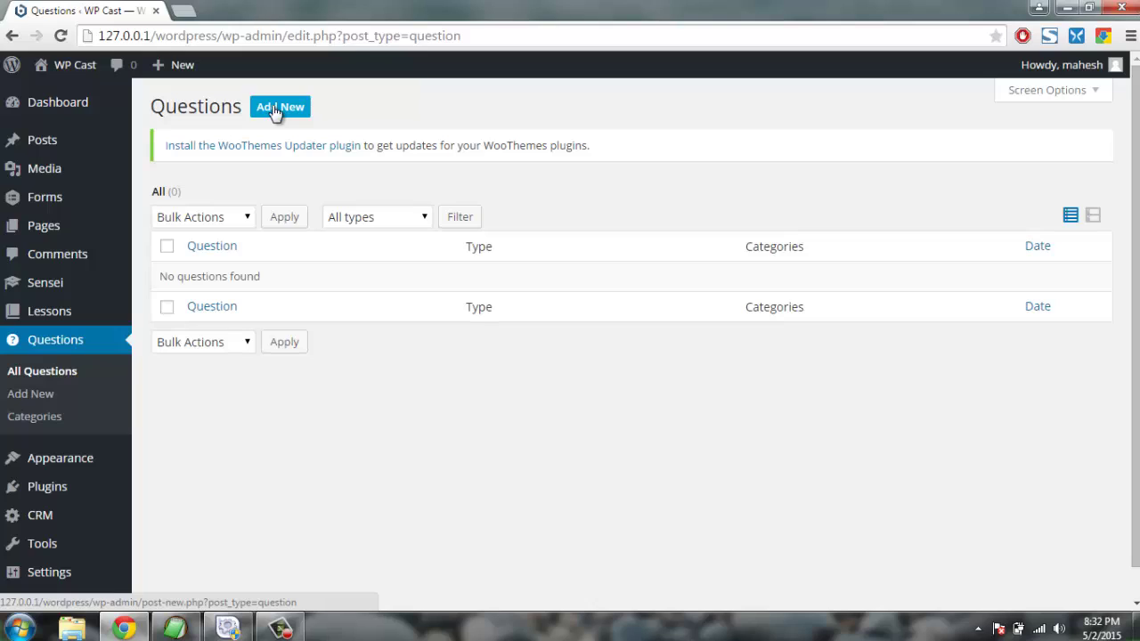
pyautogui.click(275, 112)
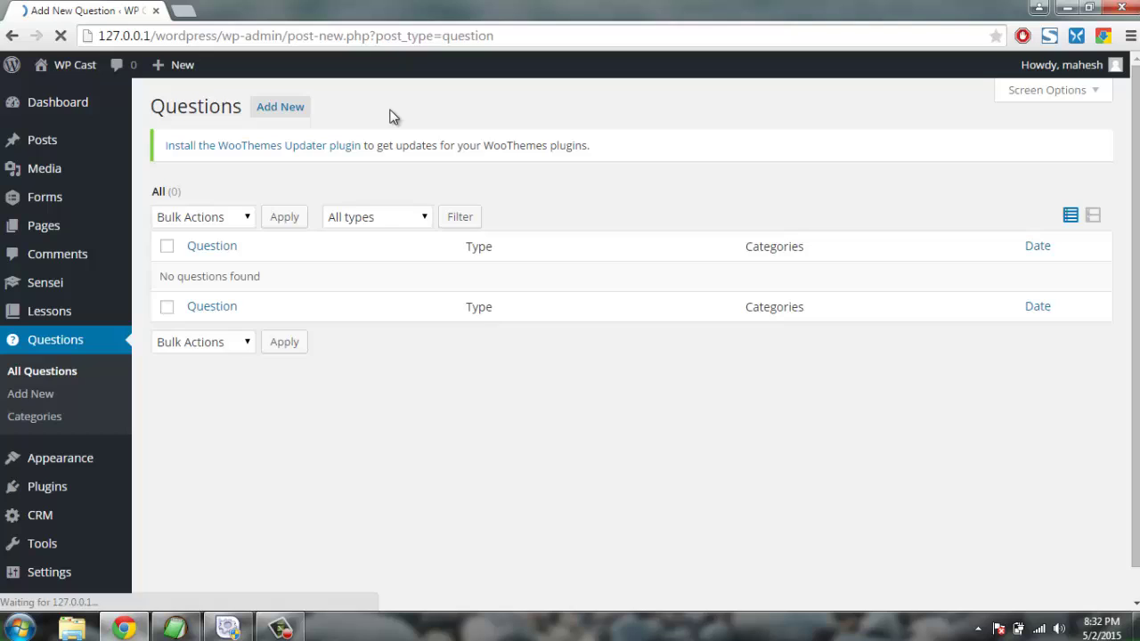
pyautogui.scroll(-3, 399, 163)
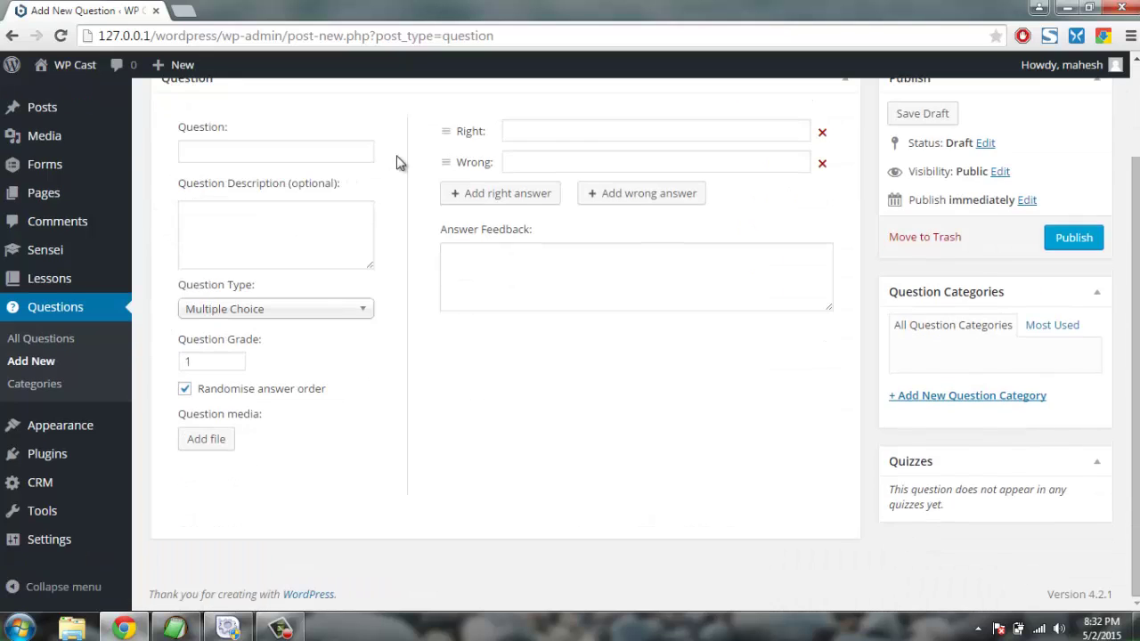
pyautogui.scroll(3, 398, 163)
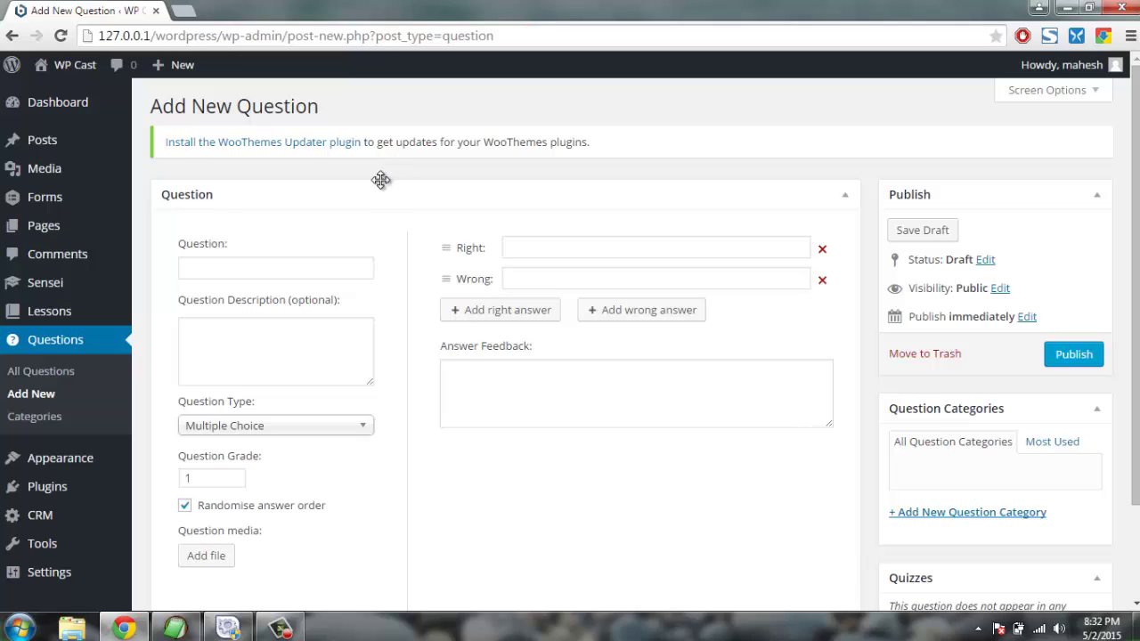
# Enter 'How much time it takes for sunlight to enter earth?' as a Multiple Choice question.
pyautogui.click(252, 266)
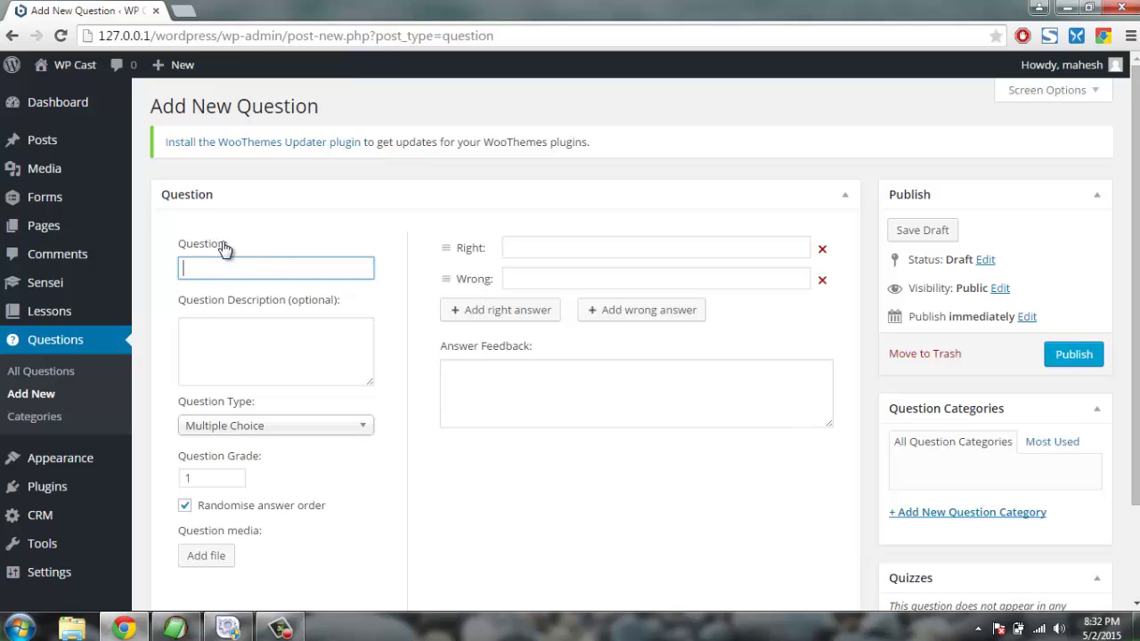
pyautogui.write('How much time ')
pyautogui.write('it takes for s')
pyautogui.write('unlight to')
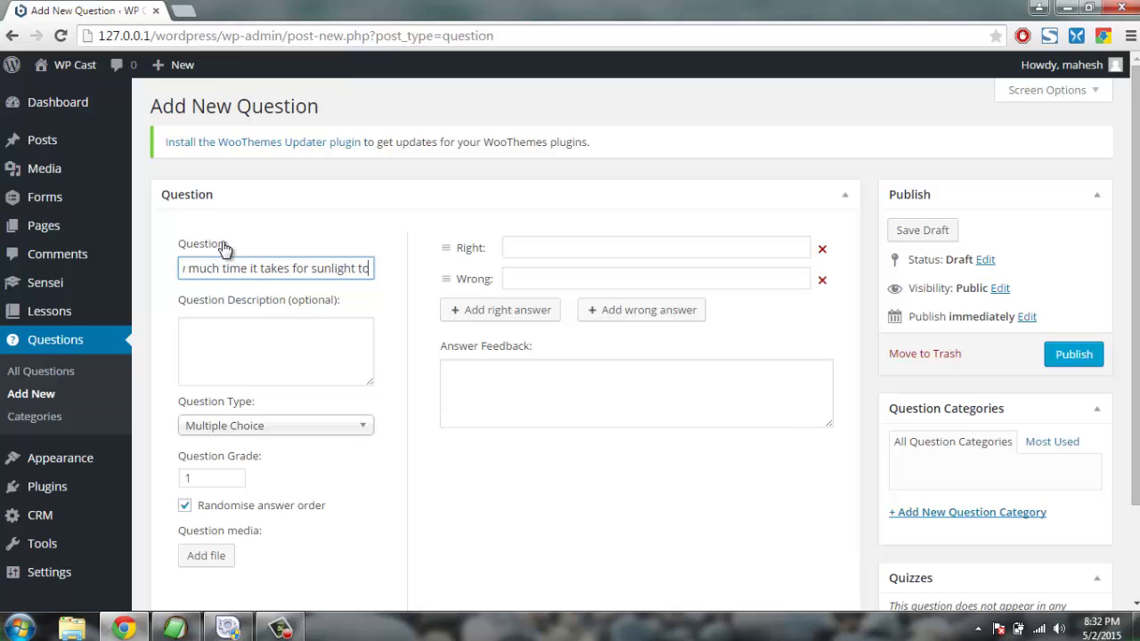
pyautogui.write(' enter earth?')
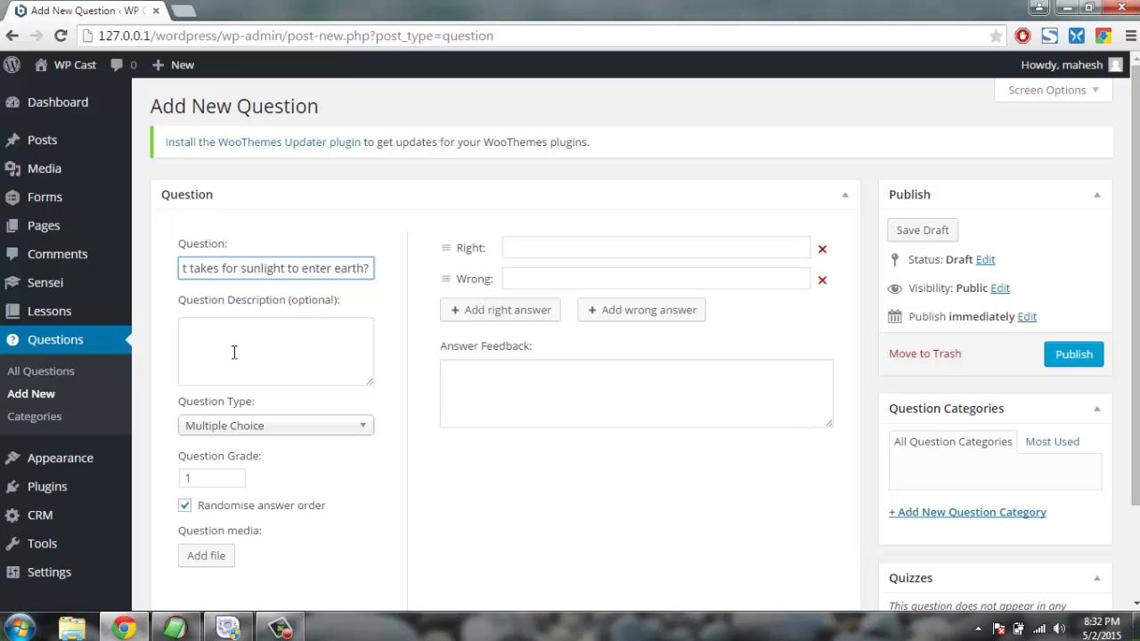
pyautogui.click(257, 434)
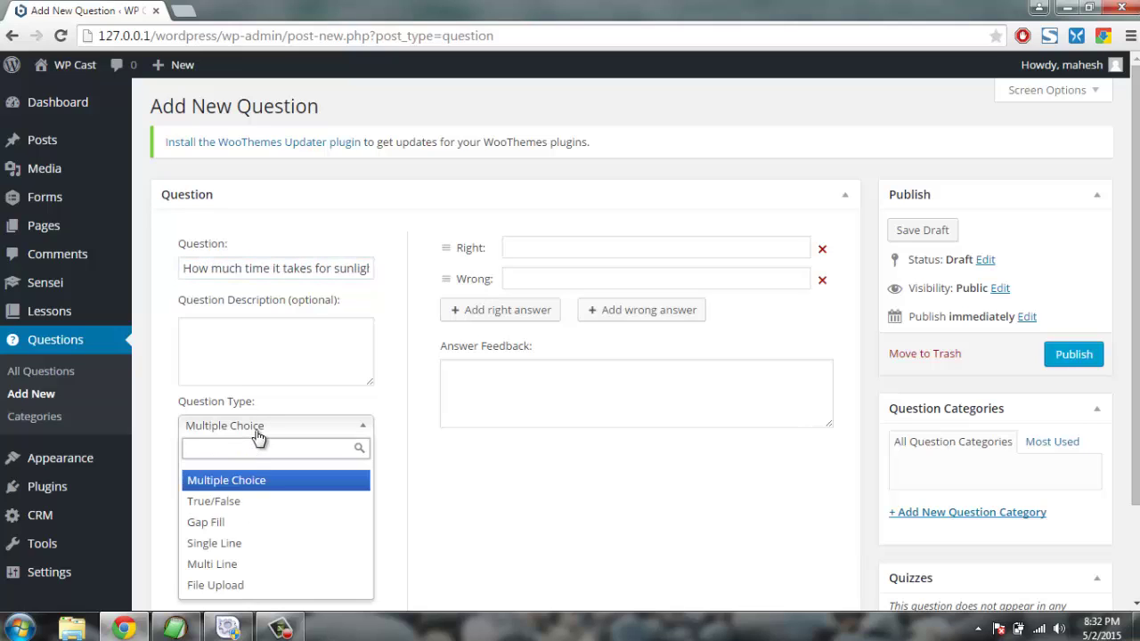
pyautogui.click(264, 480)
pyautogui.scroll(-2, 433, 450)
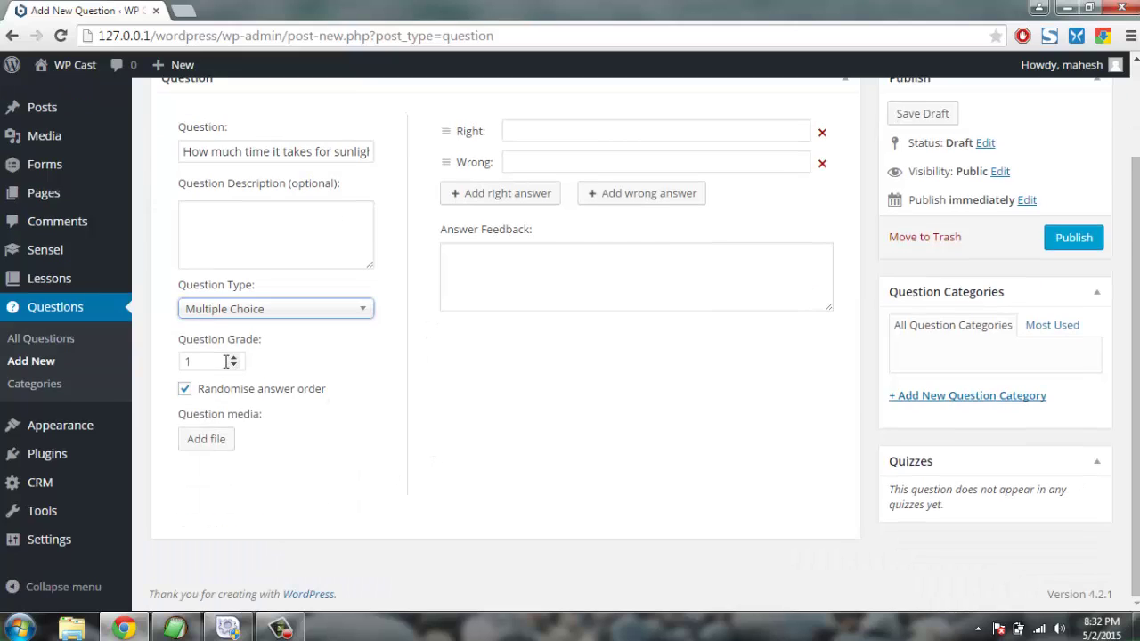
pyautogui.scroll(1, 365, 261)
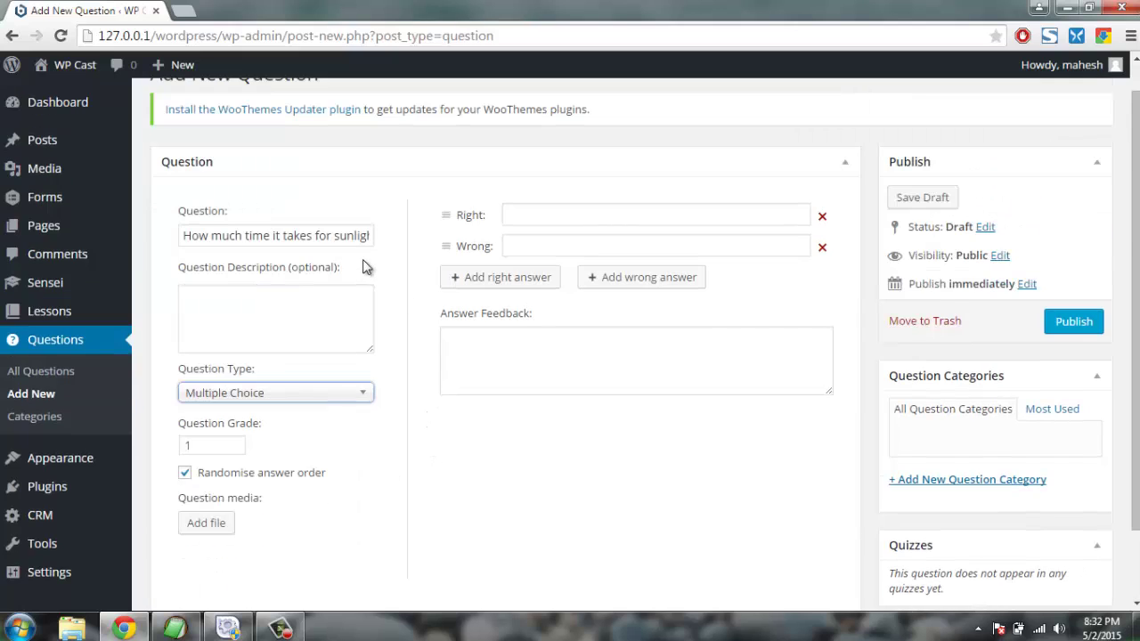
# Enter 7 Minutes as the right answer and 5 Minutes as the first wrong answer.
pyautogui.click(527, 217)
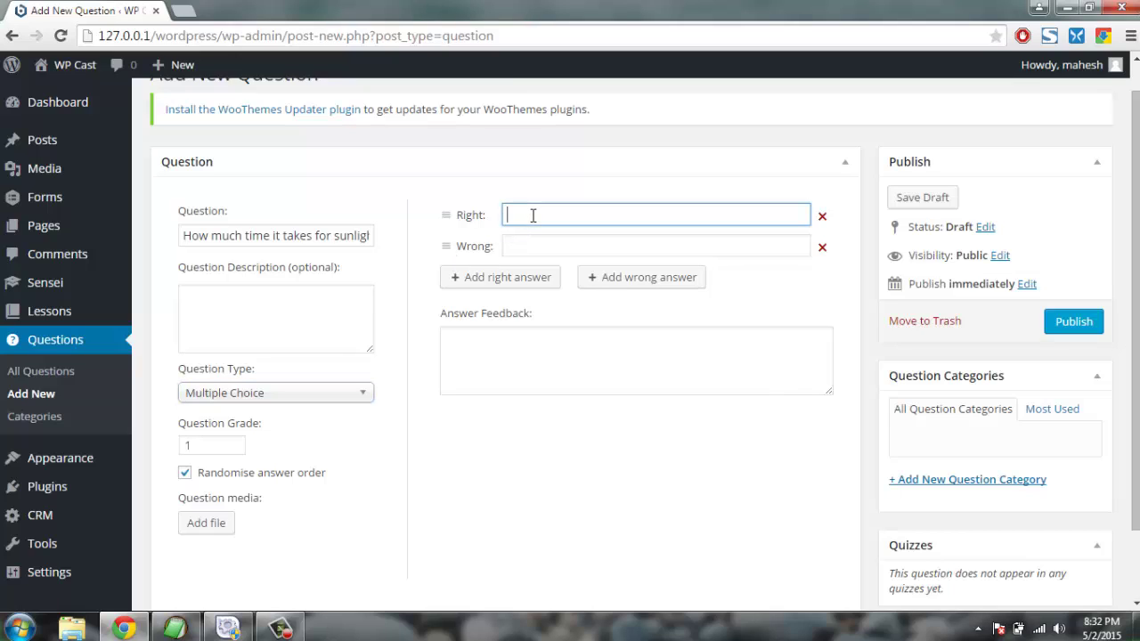
pyautogui.write('7 Minutes')
pyautogui.click(542, 241)
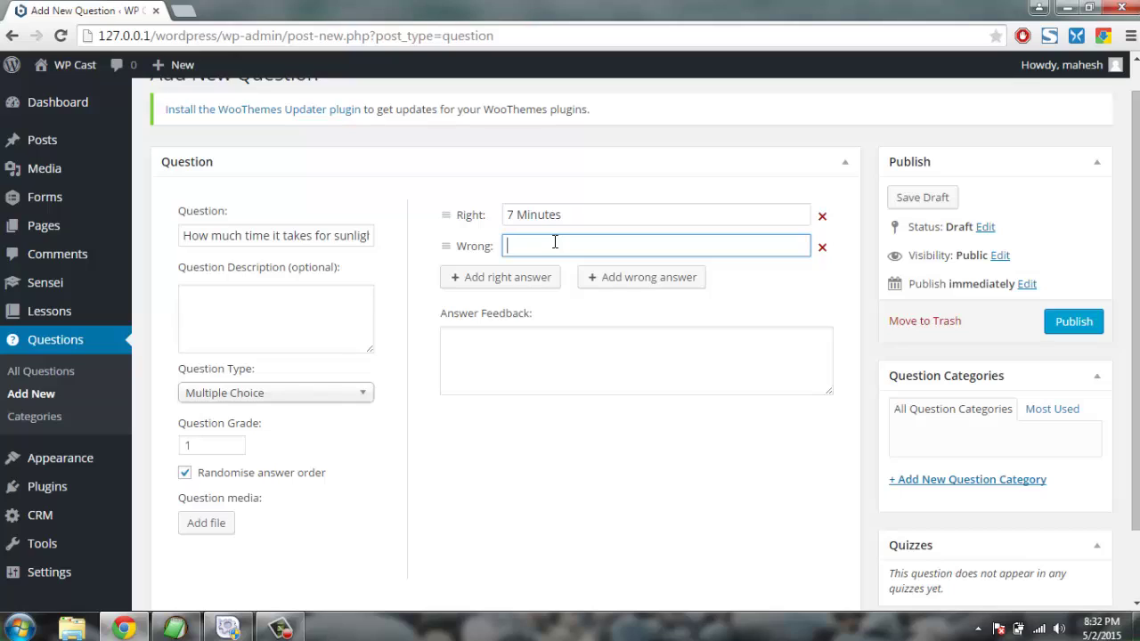
pyautogui.write('5 Minites')
pyautogui.press('BackSpace')
pyautogui.press('BackSpace')
pyautogui.write('ut')
# Add wrong answers 8.3 Minutes and 9 minutes, then publish the question.
pyautogui.click(618, 294)
pyautogui.click(543, 271)
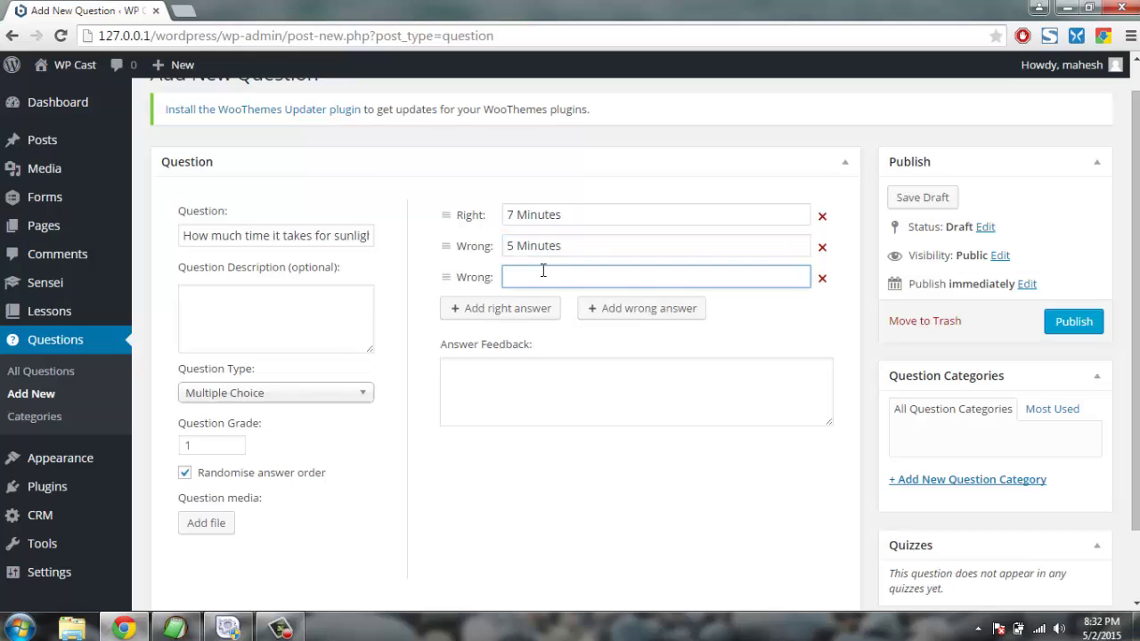
pyautogui.write('8.3 Minutes')
pyautogui.click(591, 307)
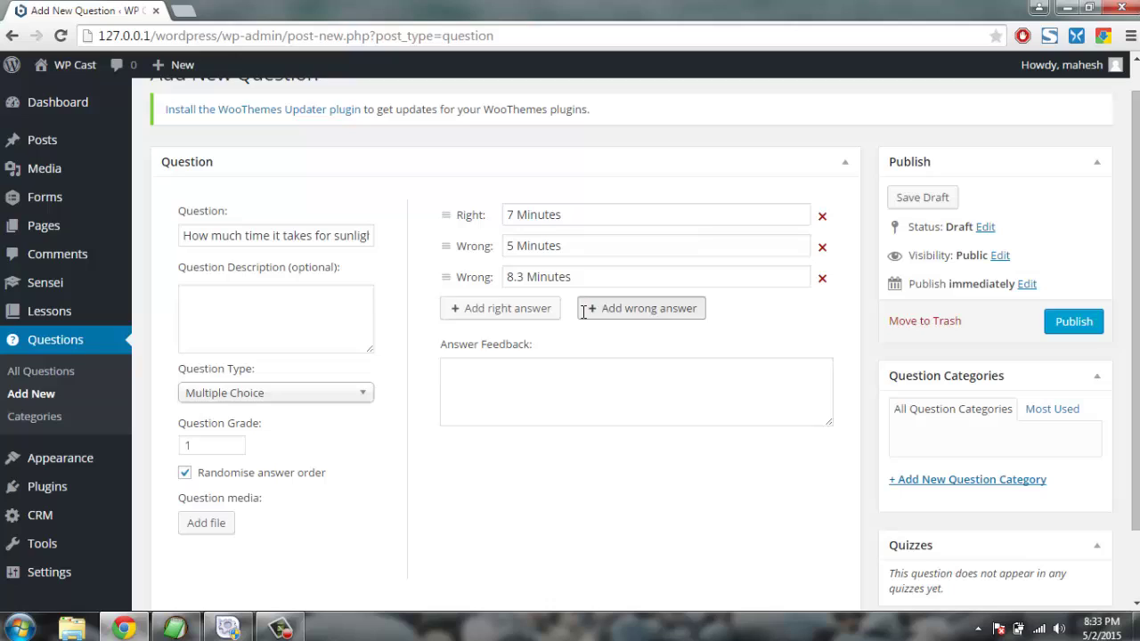
pyautogui.click(530, 309)
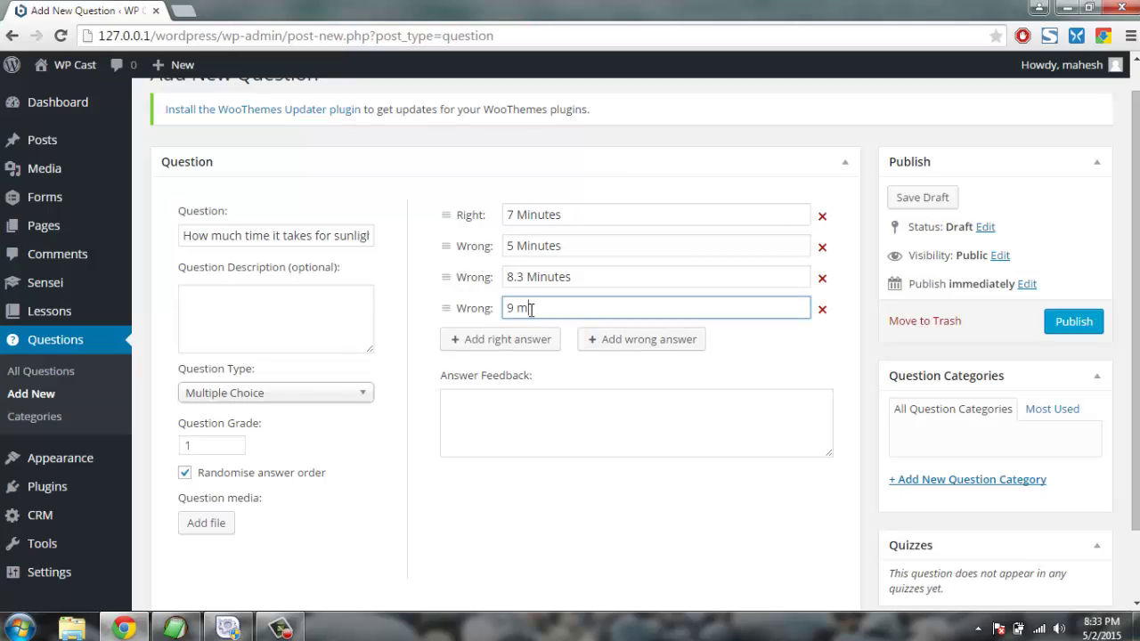
pyautogui.write('9 MINUTES')
pyautogui.press('BackSpace')
pyautogui.press('BackSpace')
pyautogui.press('BackSpace')
pyautogui.press('BackSpace')
pyautogui.press('BackSpace')
pyautogui.press('BackSpace')
pyautogui.press('BackSpace')
pyautogui.write('minut')
pyautogui.click(1073, 322)
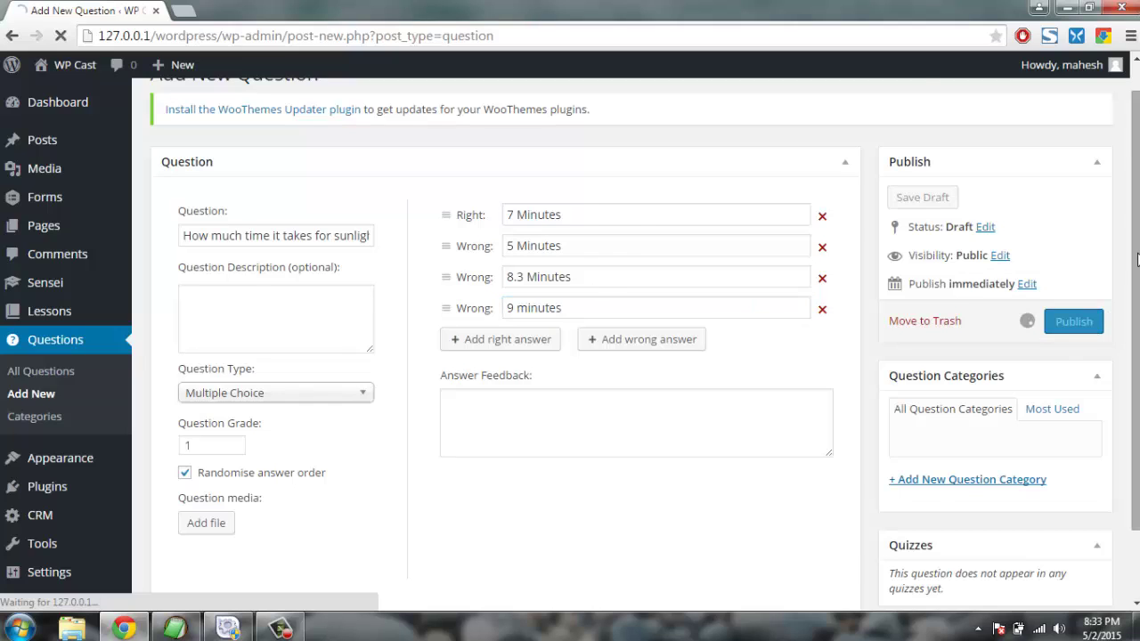
pyautogui.scroll(-2, 1138, 258)
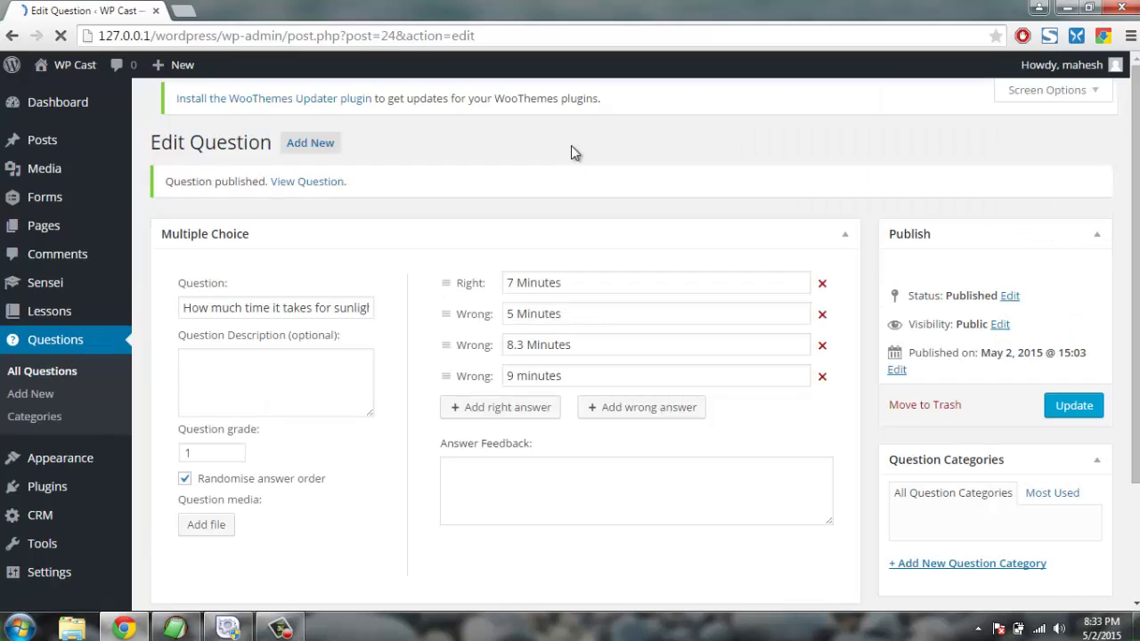
# Open the published question's View Question link in a new browser tab.
pyautogui.rightClick(304, 187)
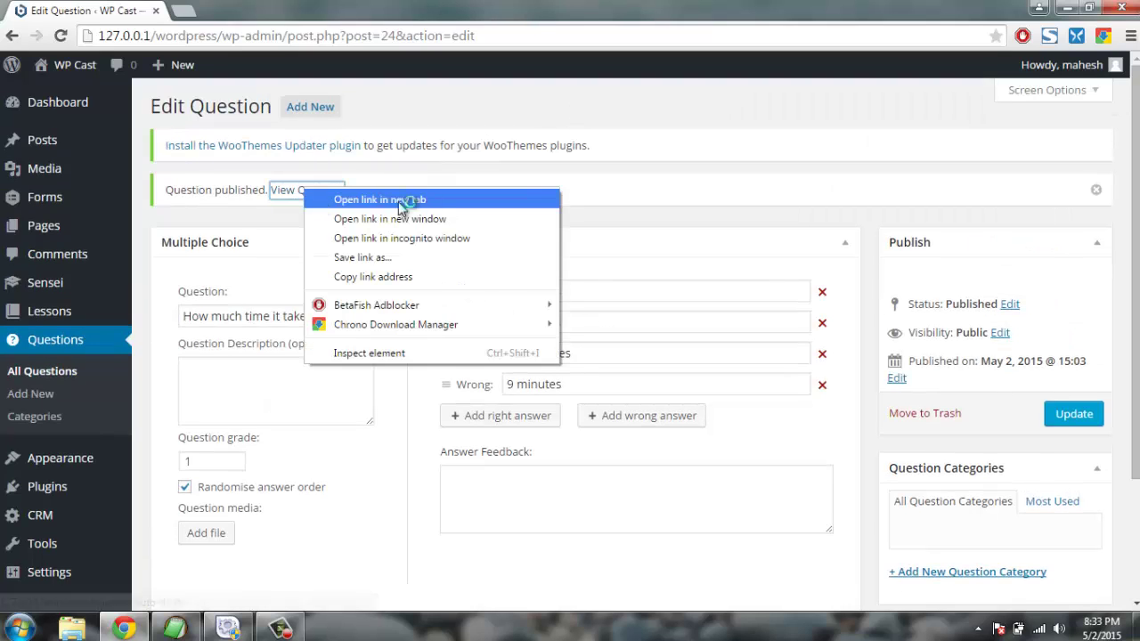
pyautogui.click(429, 198)
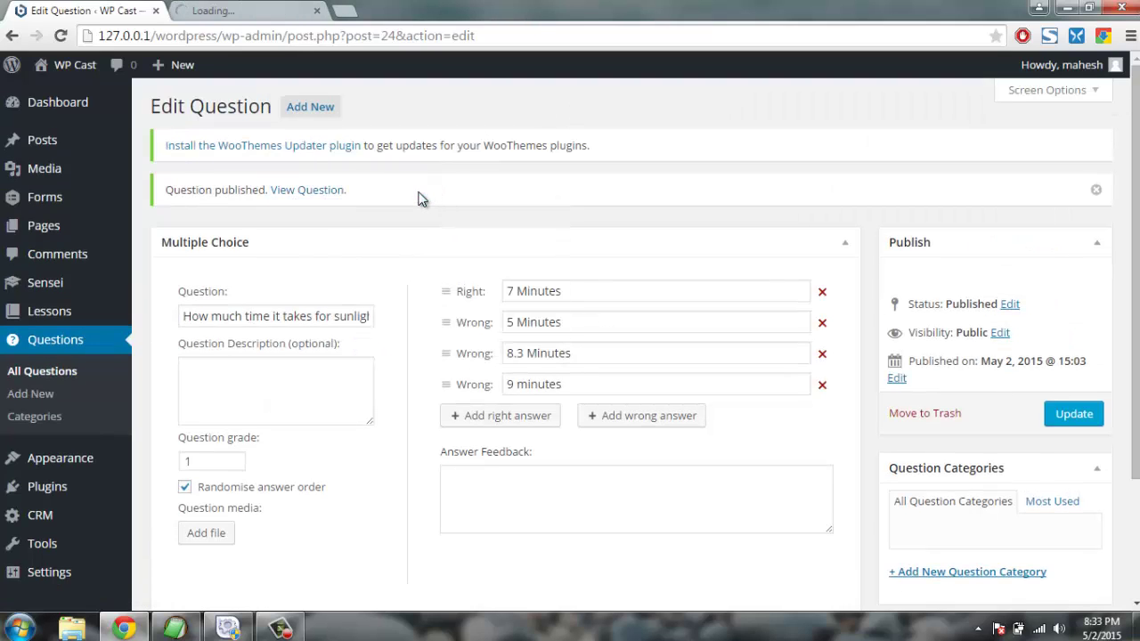
pyautogui.click(208, 13)
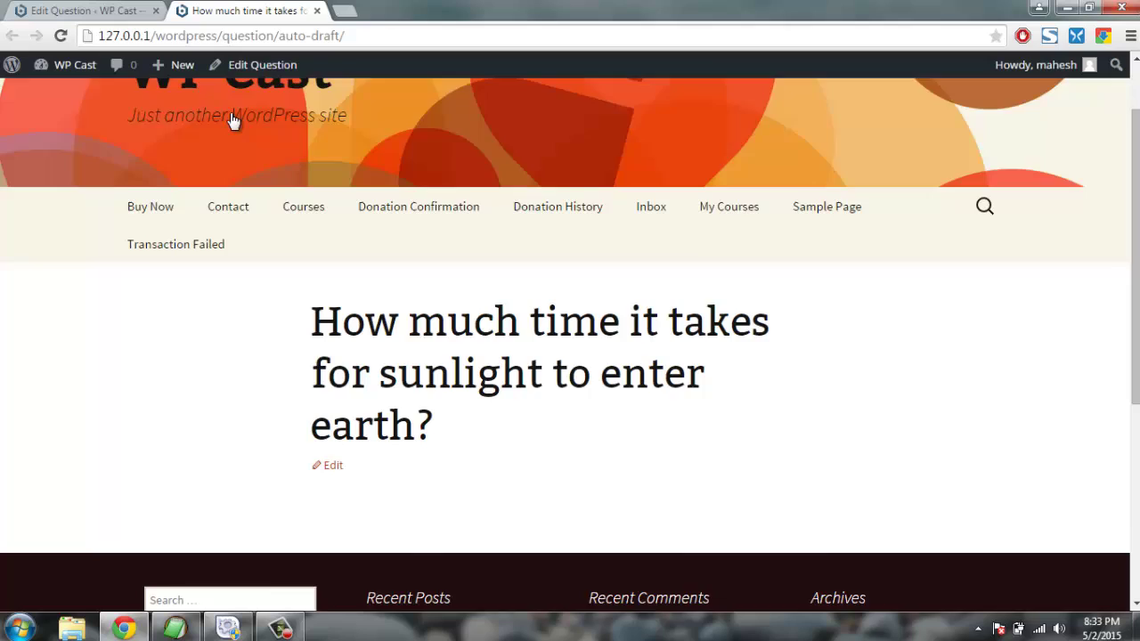
# Review the sunlight question's title on its public page.
pyautogui.moveTo(312, 154); pyautogui.dragTo(567, 257)
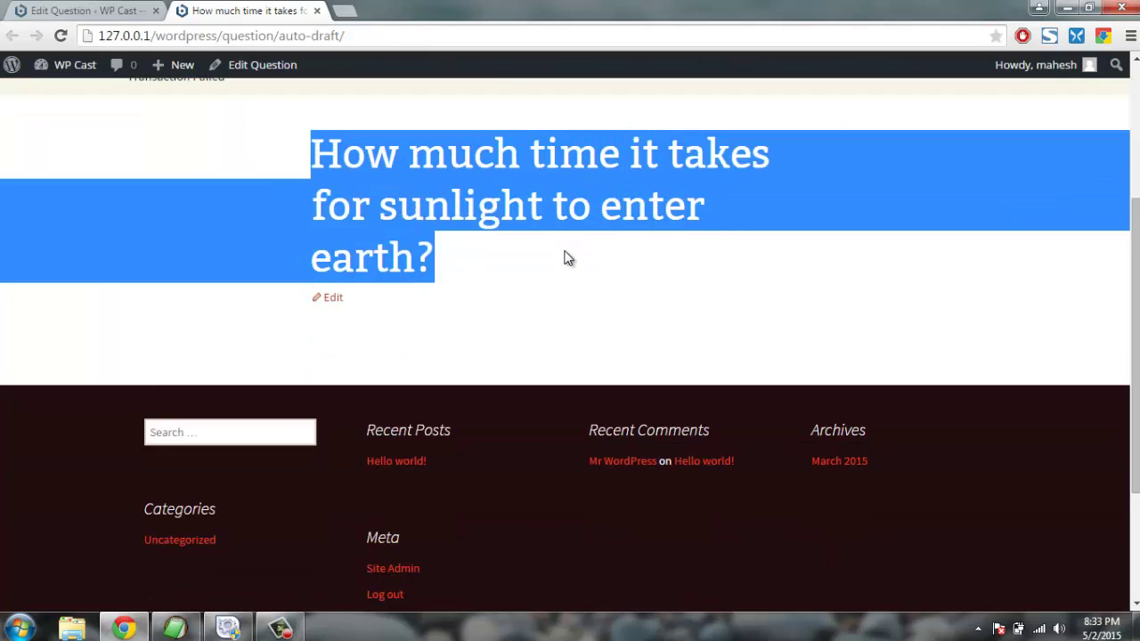
pyautogui.click(567, 257)
pyautogui.moveTo(397, 205); pyautogui.dragTo(636, 267)
pyautogui.click(636, 270)
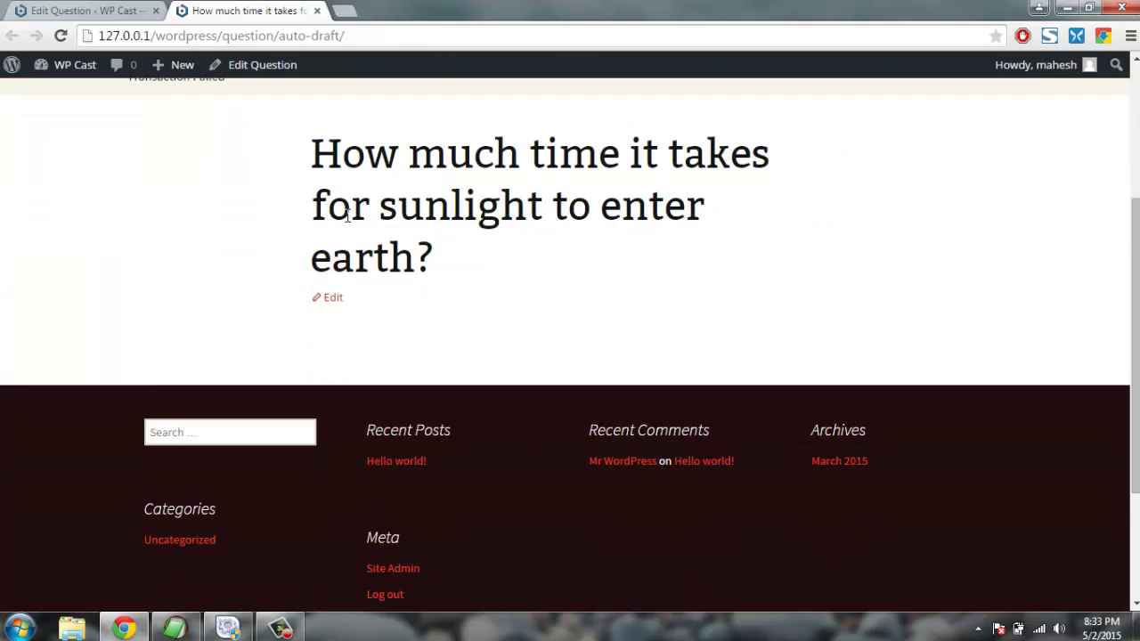
pyautogui.moveTo(349, 212); pyautogui.dragTo(475, 247)
pyautogui.click(477, 248)
pyautogui.scroll(2, 127, 241)
pyautogui.scroll(-3, 388, 312)
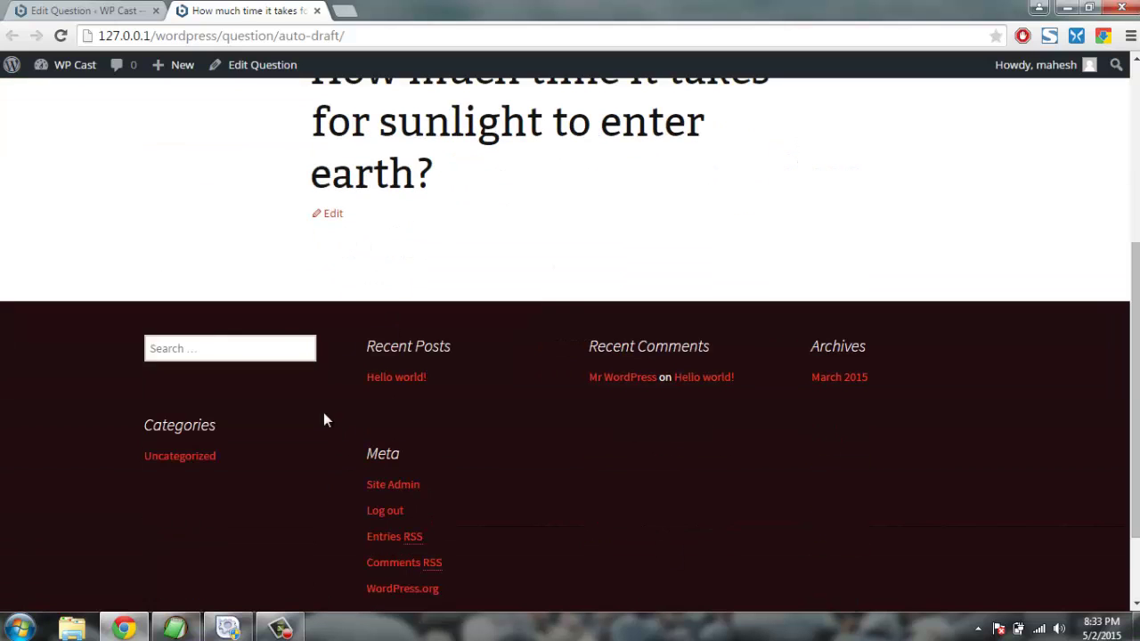
# Set the question grade to 5 and close the public question tab.
pyautogui.click(78, 10)
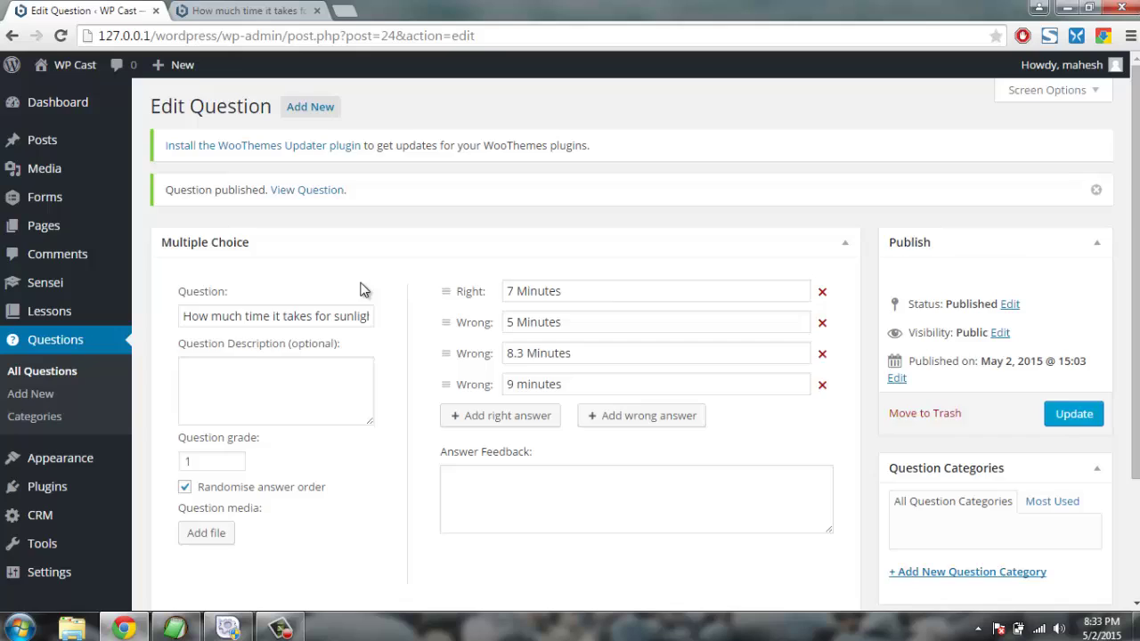
pyautogui.scroll(-2, 365, 287)
pyautogui.doubleClick(195, 302)
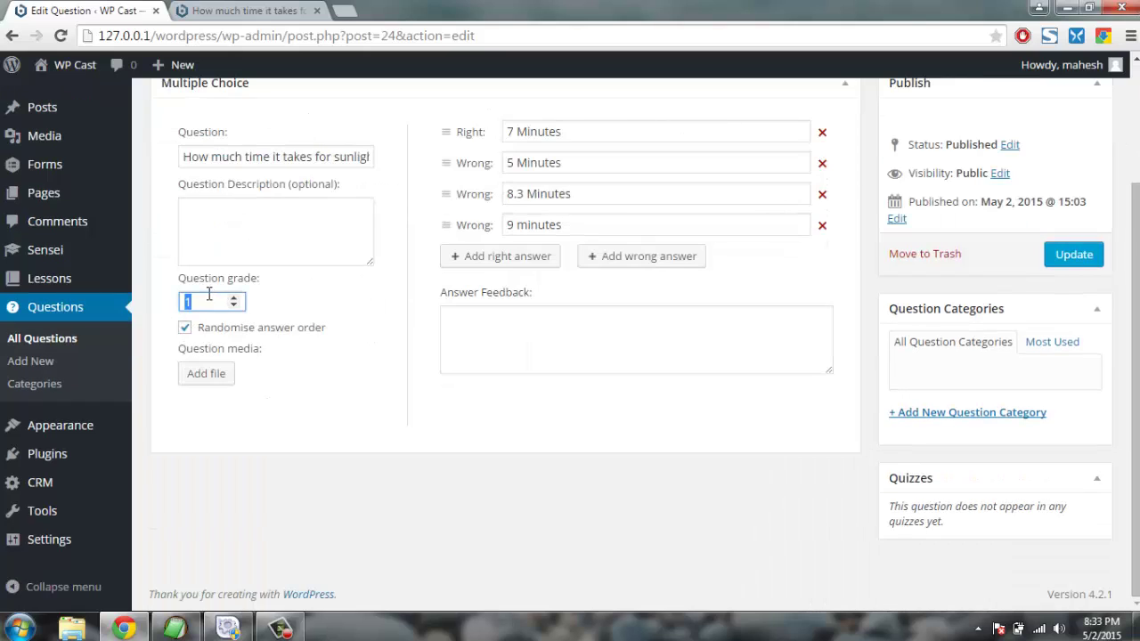
pyautogui.write('5')
pyautogui.click(481, 334)
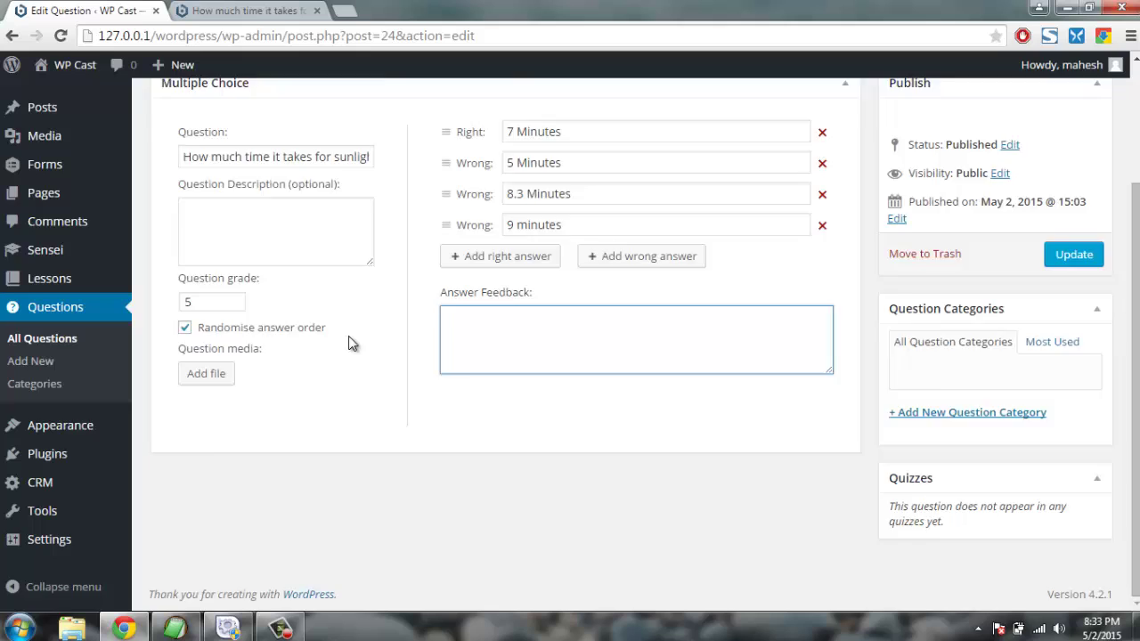
pyautogui.scroll(1, 351, 339)
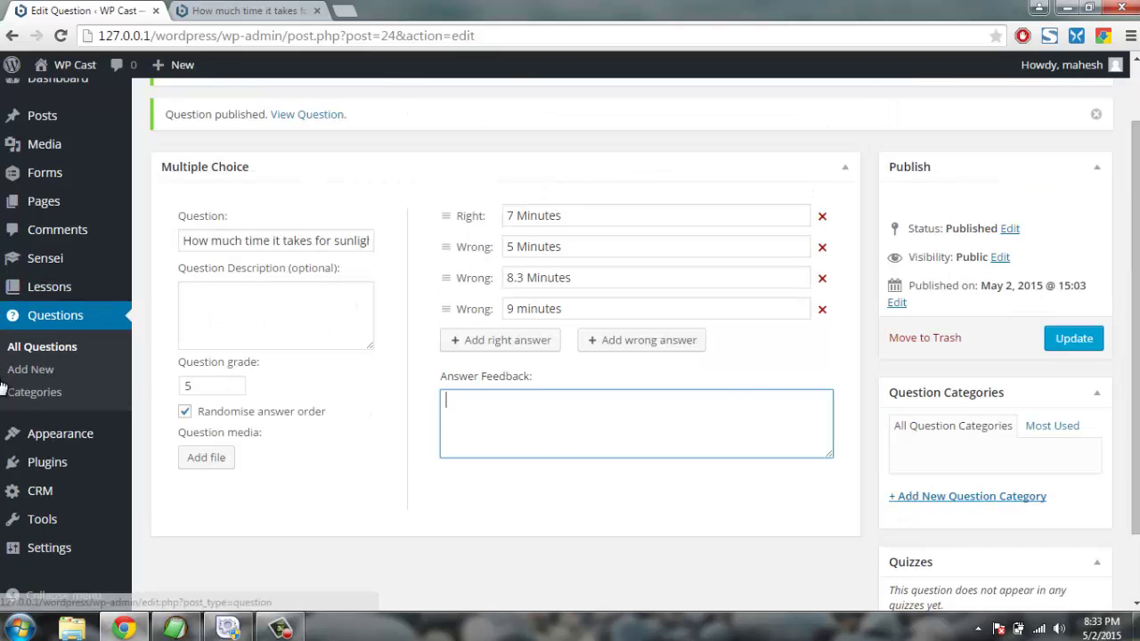
pyautogui.click(316, 11)
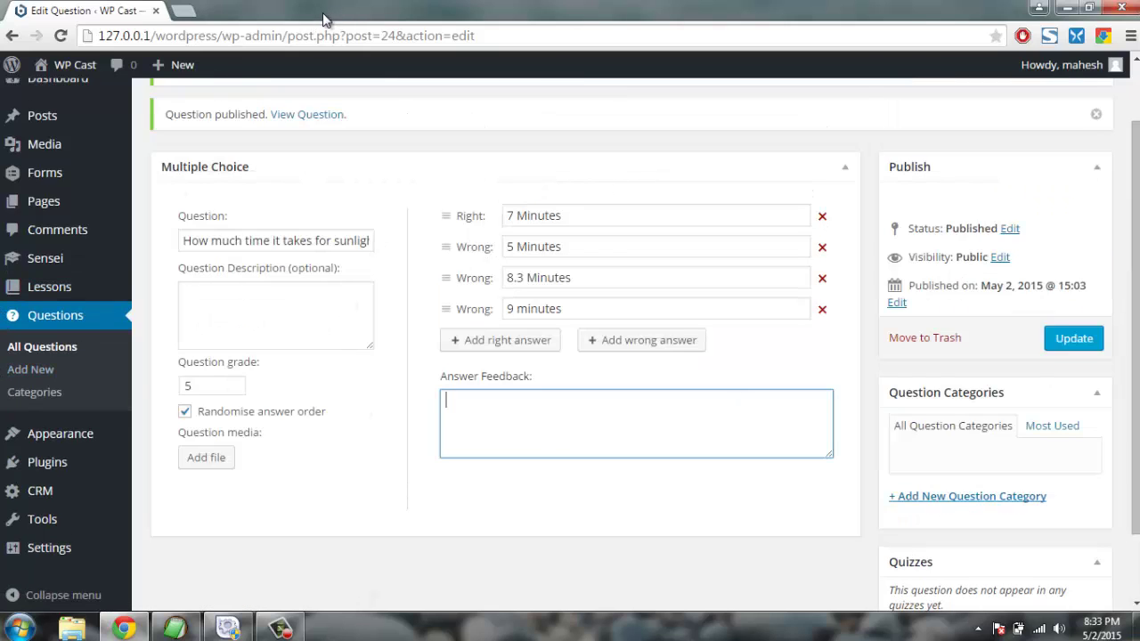
pyautogui.moveTo(63, 260)
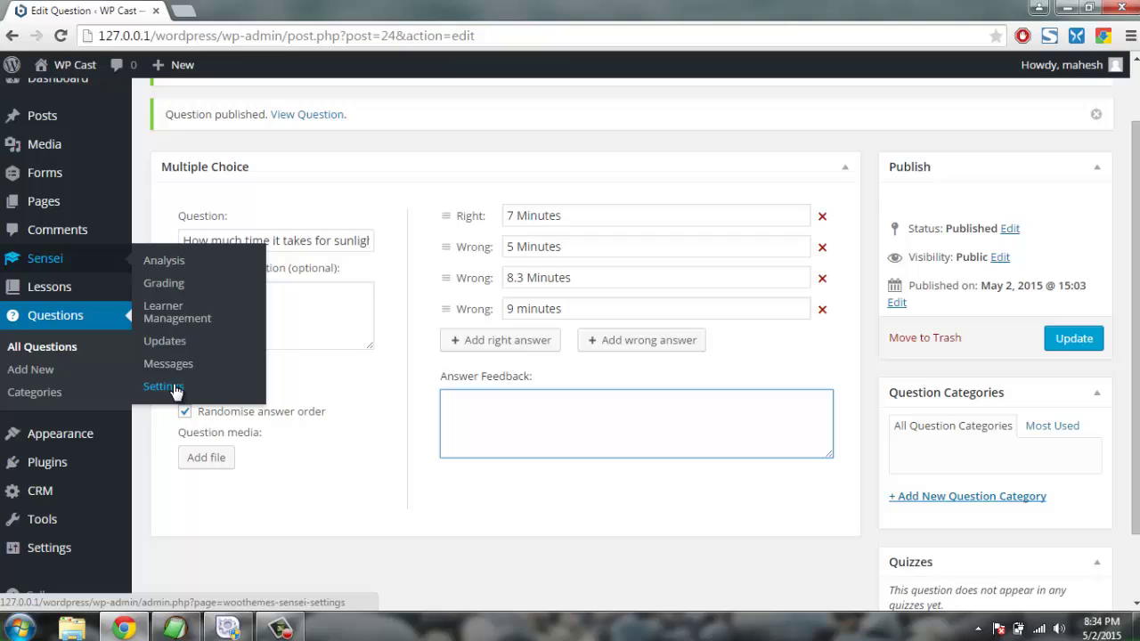
pyautogui.moveTo(100, 287)
pyautogui.click(314, 147)
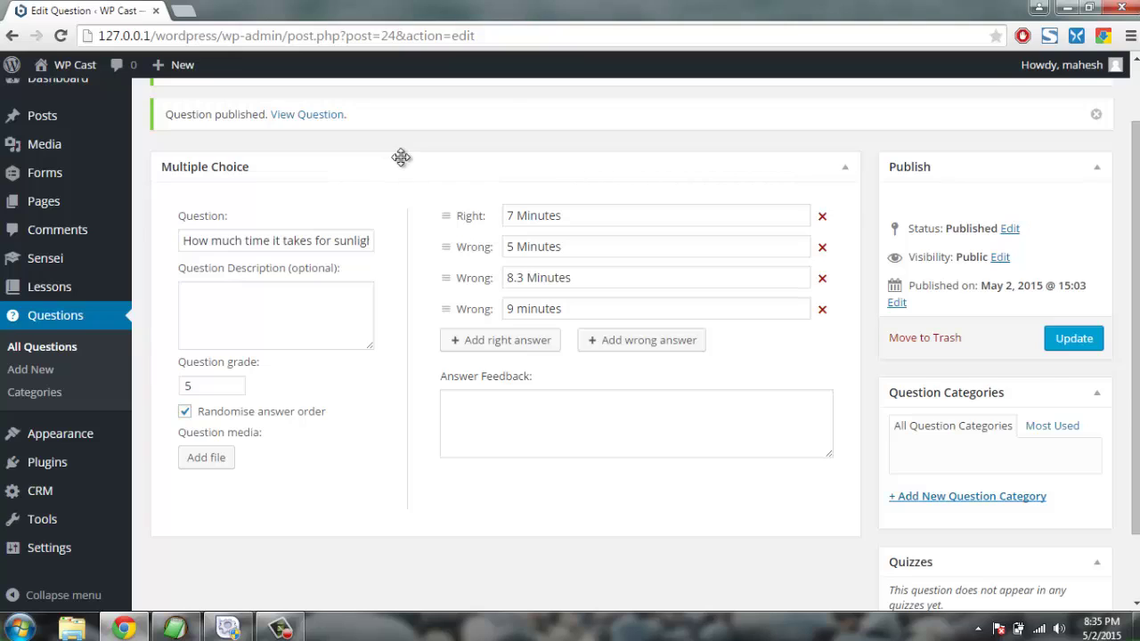
pyautogui.scroll(1, 391, 155)
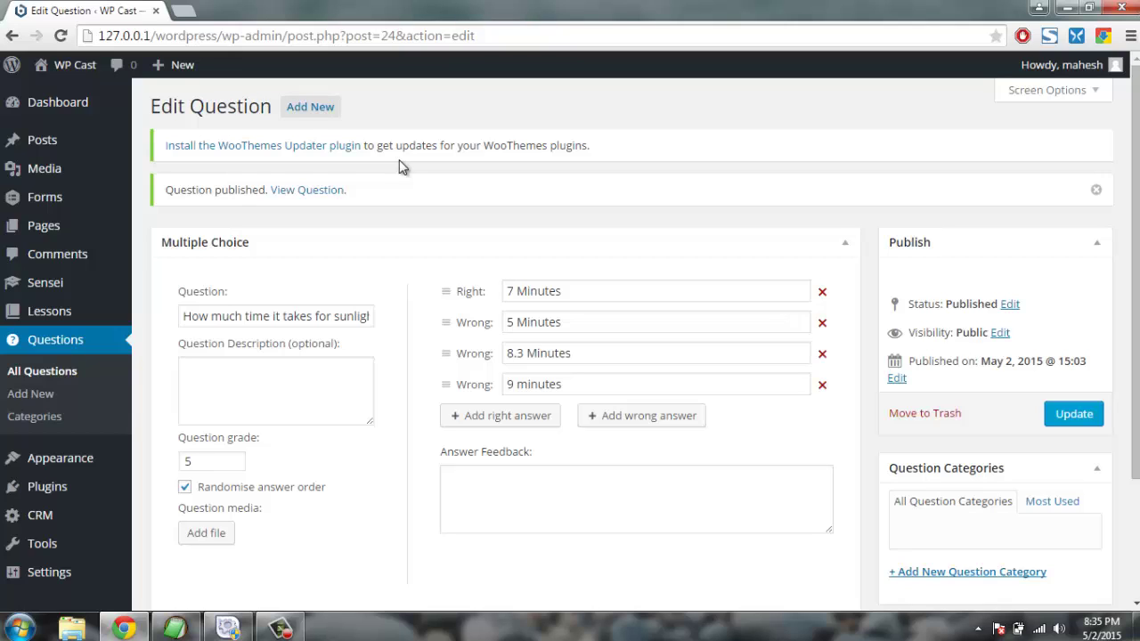
pyautogui.scroll(-3, 399, 159)
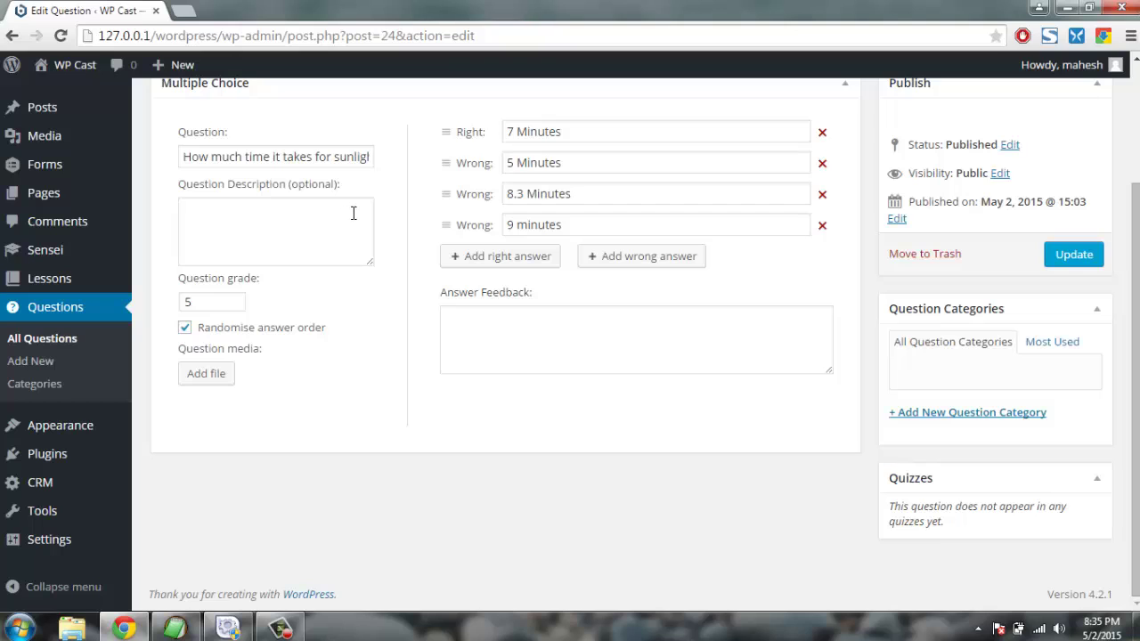
pyautogui.scroll(2, 416, 195)
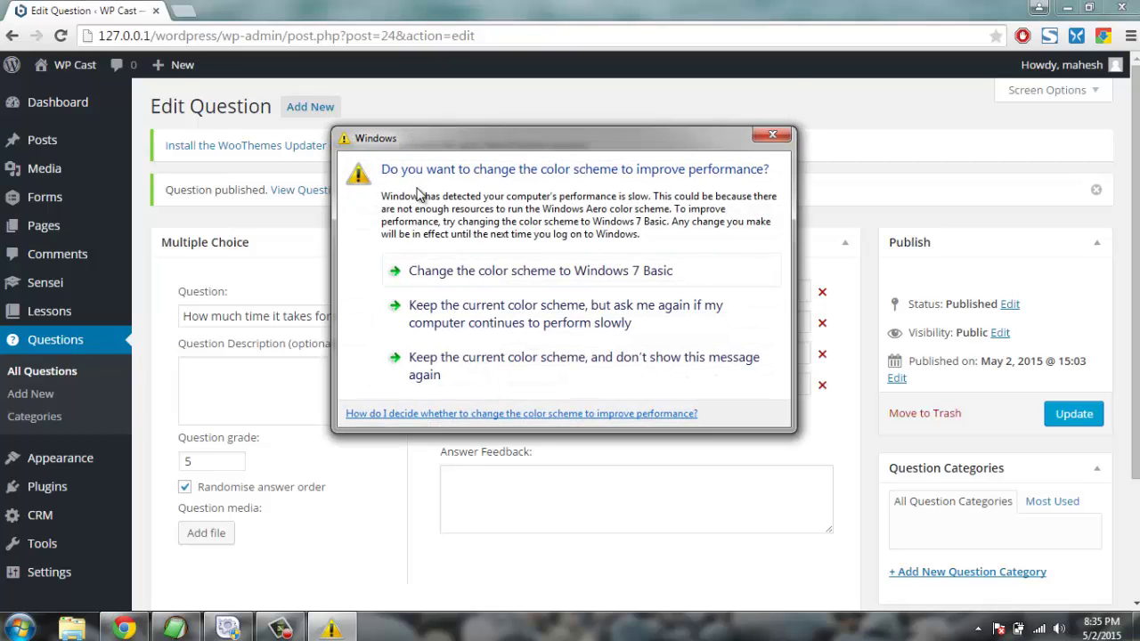
pyautogui.click(472, 374)
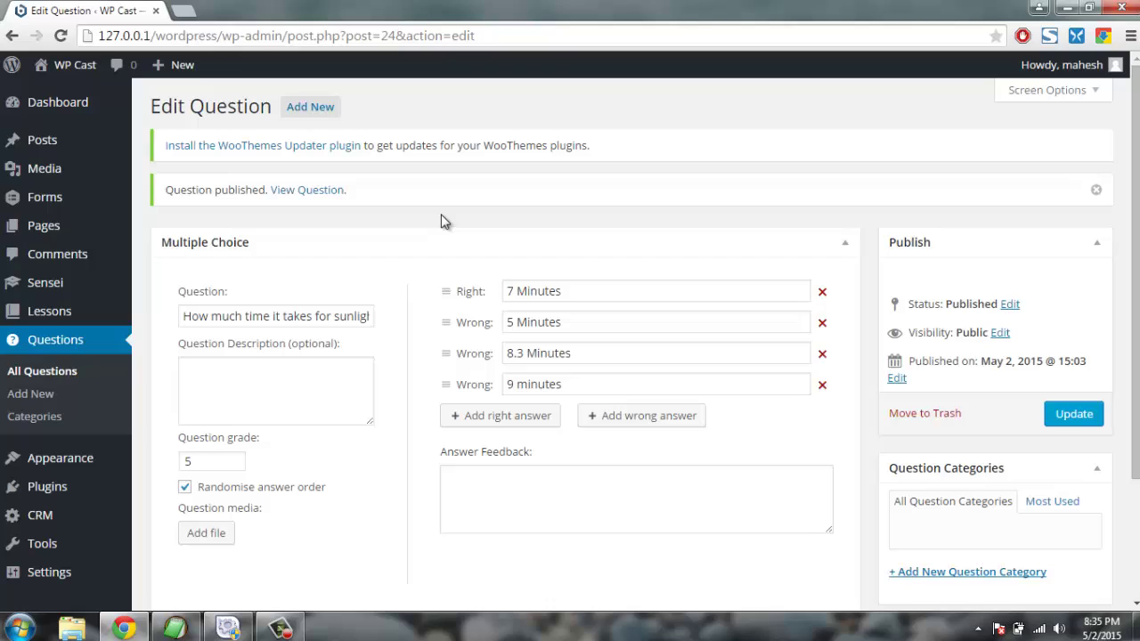